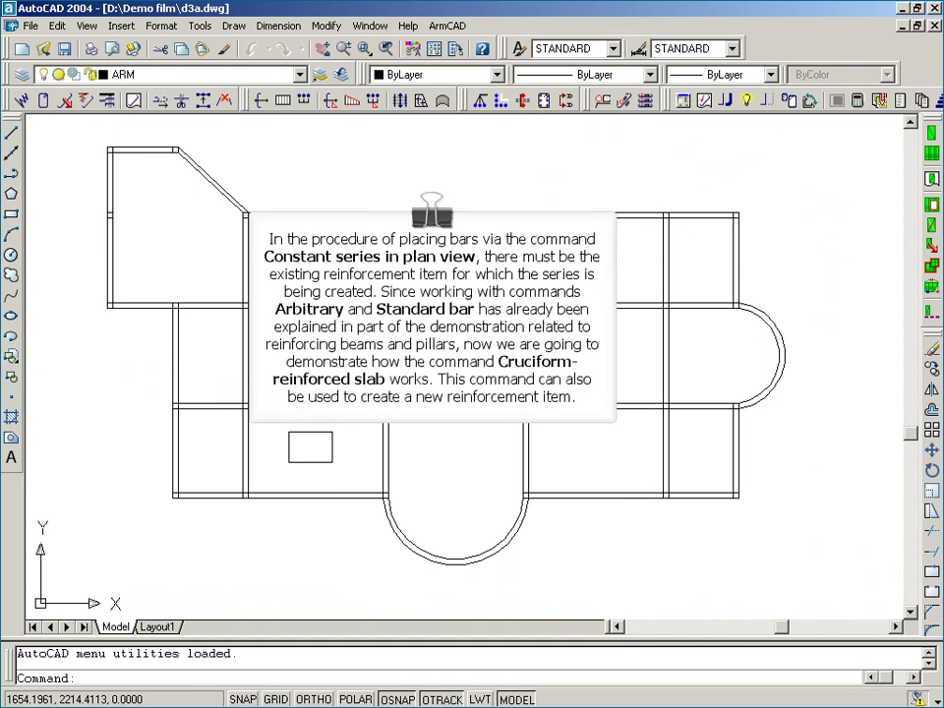
Step: Open the Cruciform-reinforced slab (CRpla) bar dialog from the ArmCAD Bar menu
left_click(448, 27)
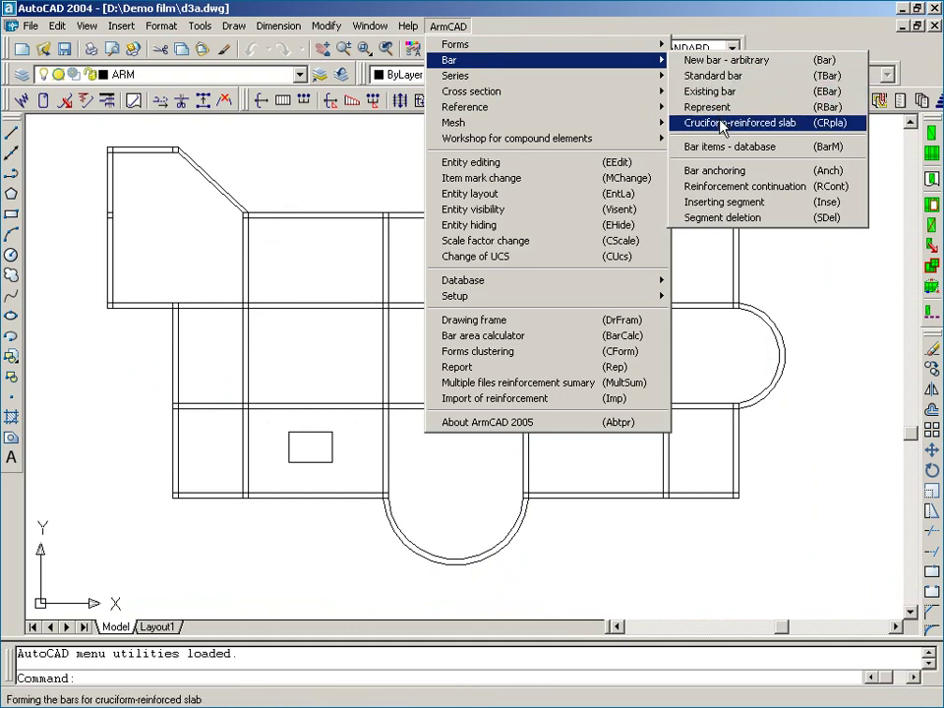
left_click(723, 127)
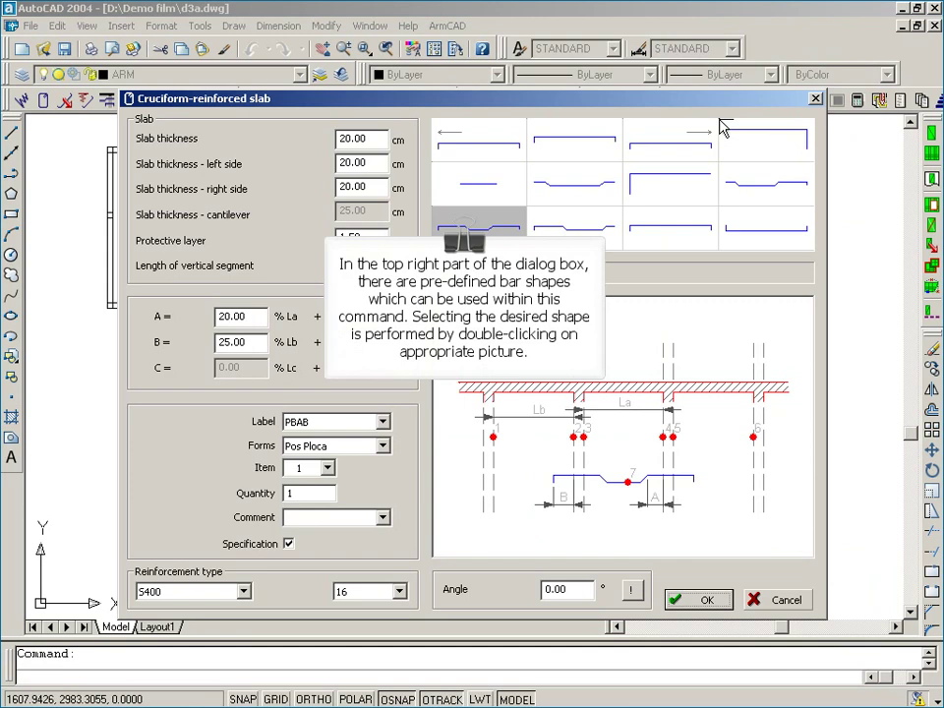
Step: Choose the slashed middle-span bar shape with all slab thicknesses 16 and a 2 cm protective layer
double_click(483, 229)
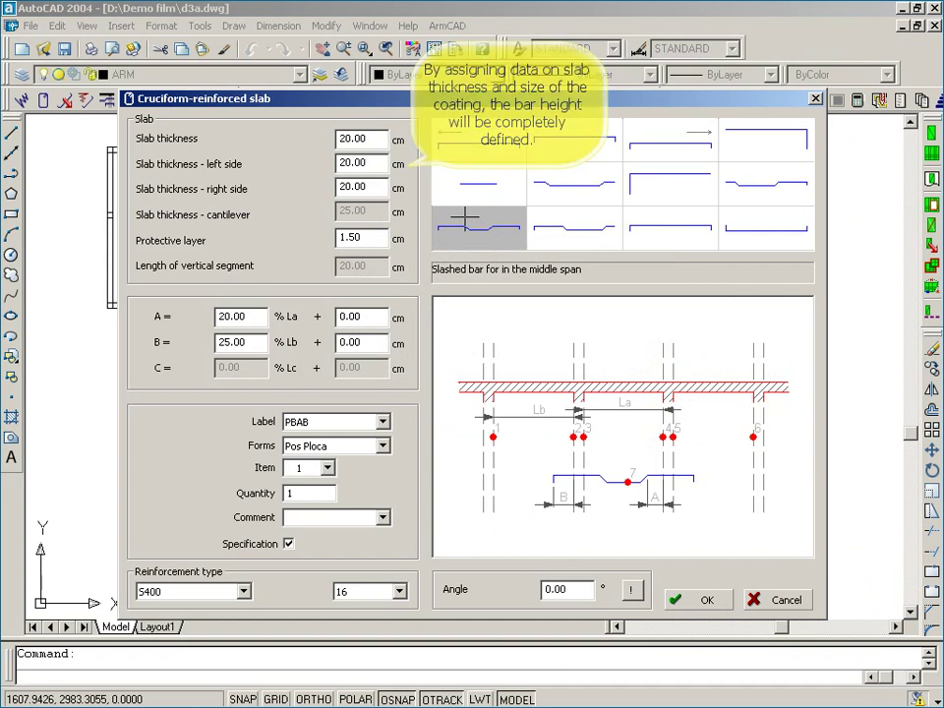
double_click(376, 139)
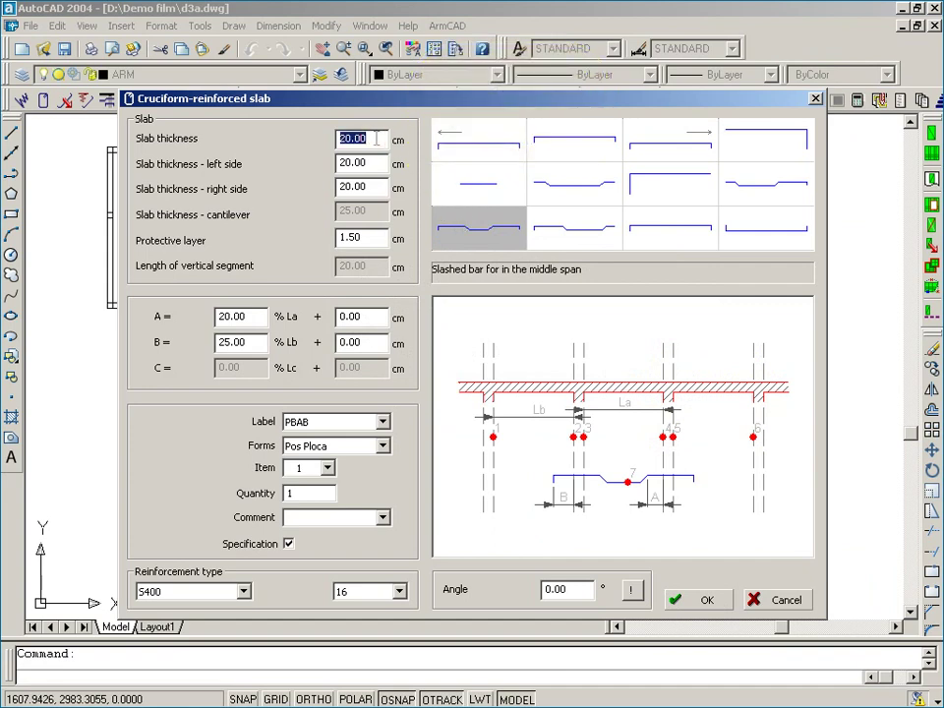
type("16")
key("Tab")
type("16")
key("Tab")
type("16")
key("Tab")
type("2")
key("Tab")
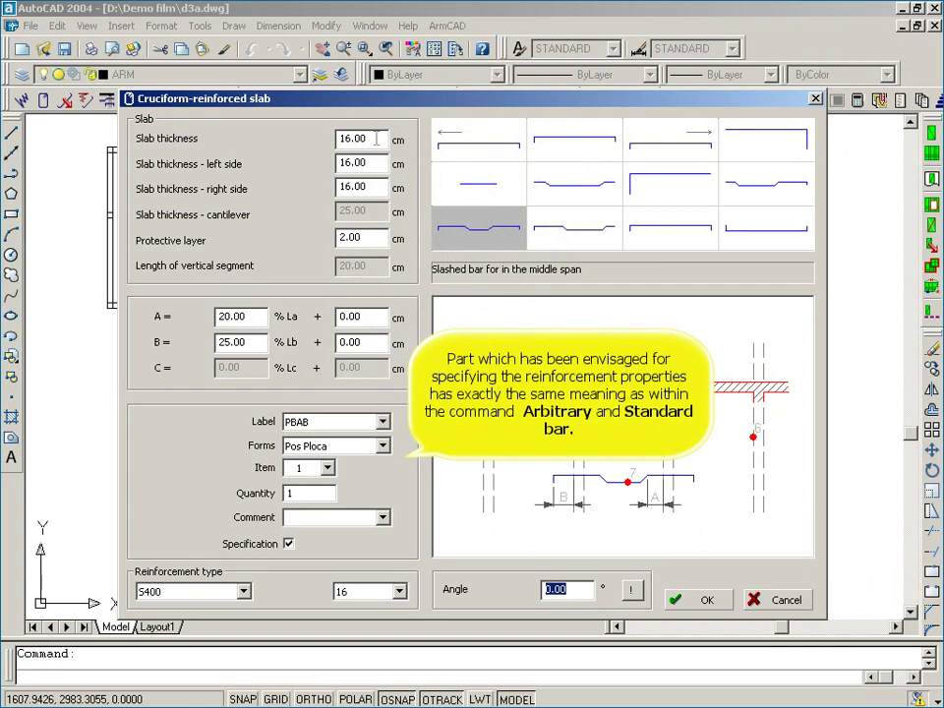
Step: Set the bar diameter to 12 and accept the bar settings
left_click(364, 593)
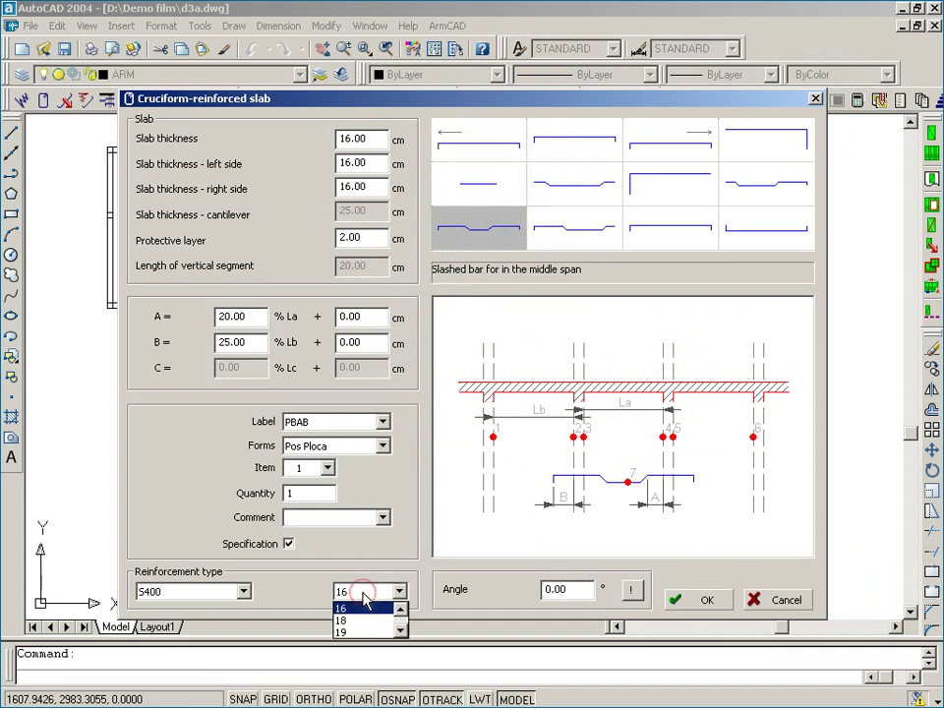
scroll(369, 620, "up", 1)
left_click(384, 610)
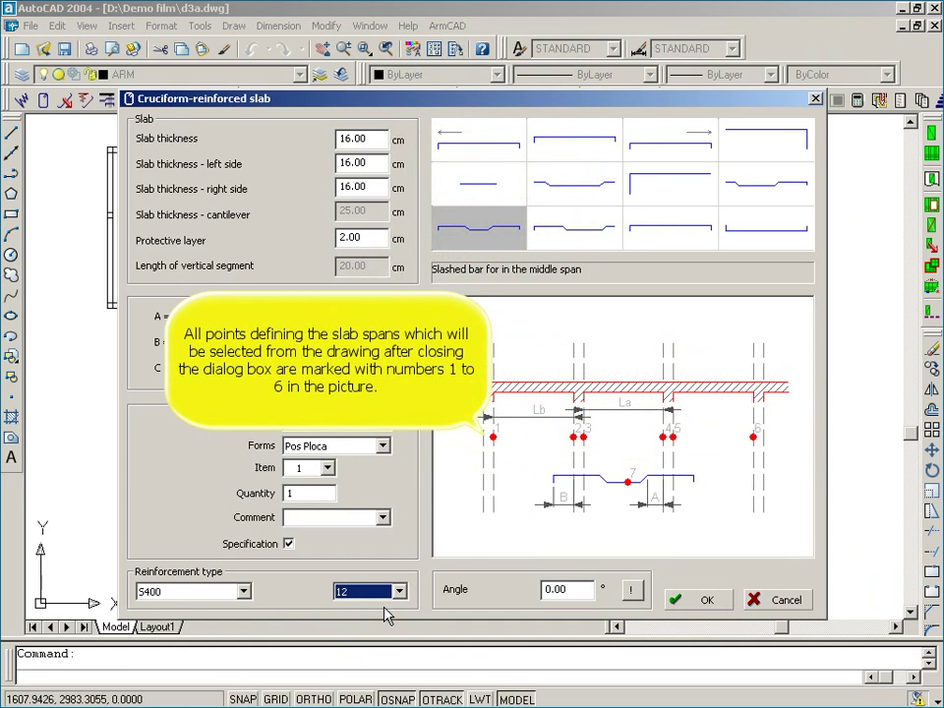
left_click(700, 600)
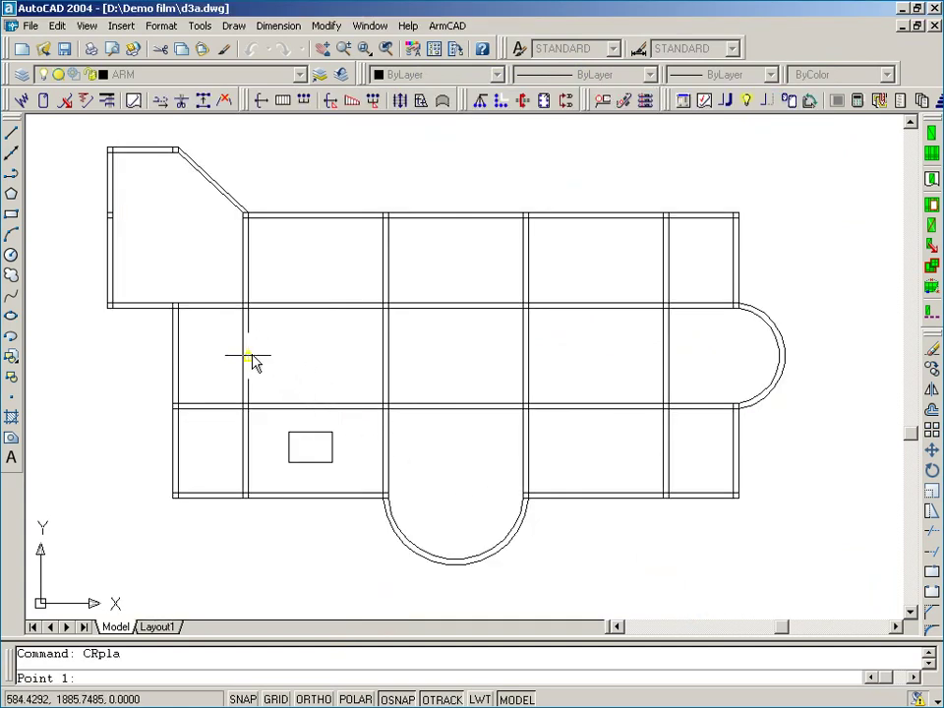
Step: Pick the six span points on the middle-row walls and place the bar across them
left_click(249, 357)
left_click(383, 357)
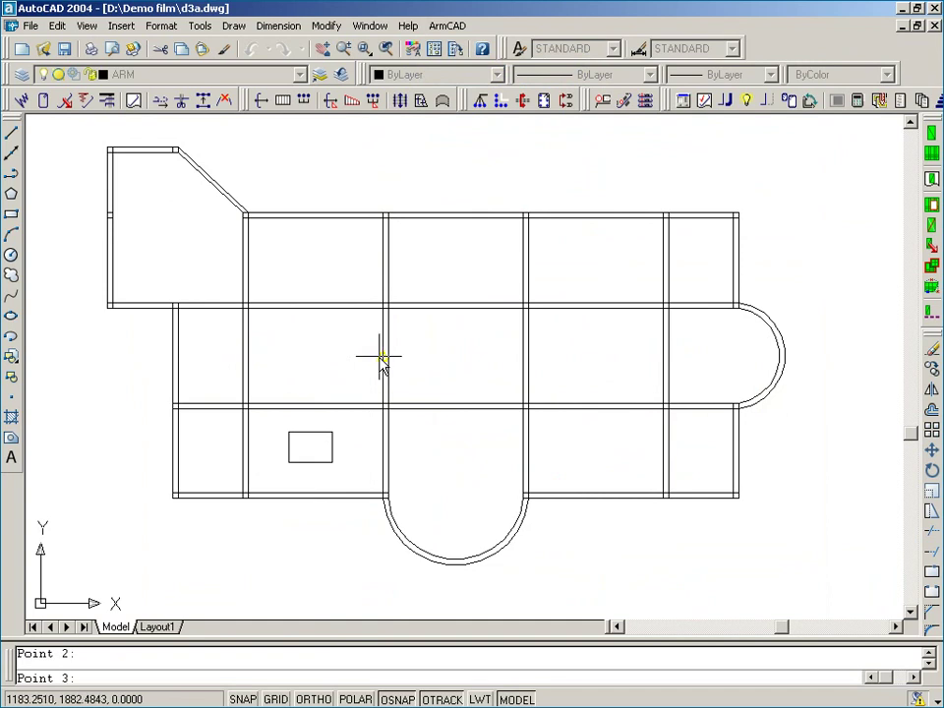
left_click(385, 357)
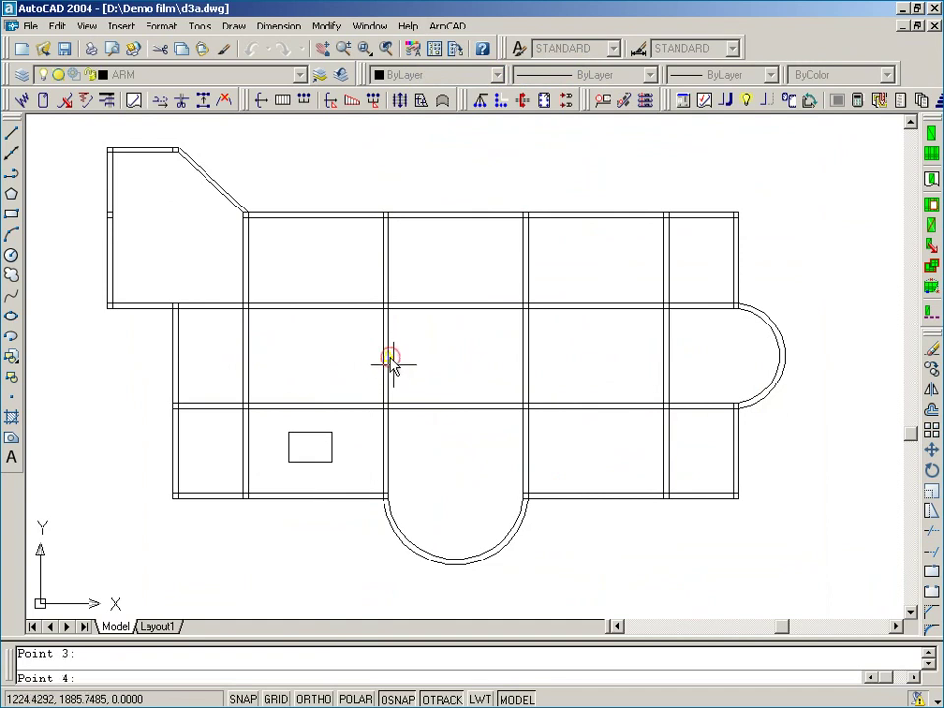
left_click(524, 359)
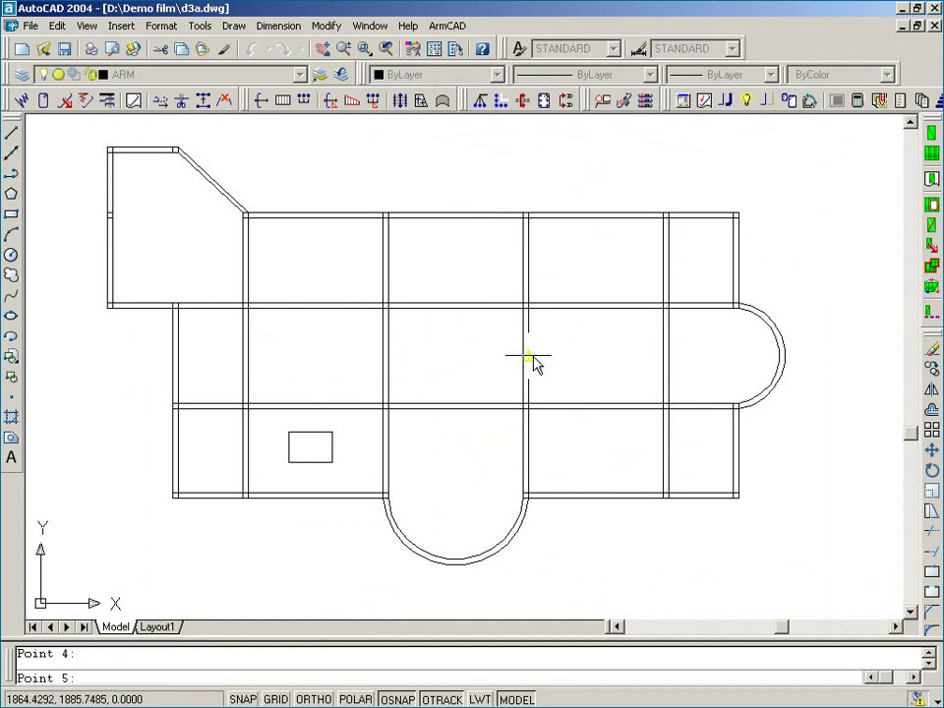
left_click(532, 359)
left_click(659, 360)
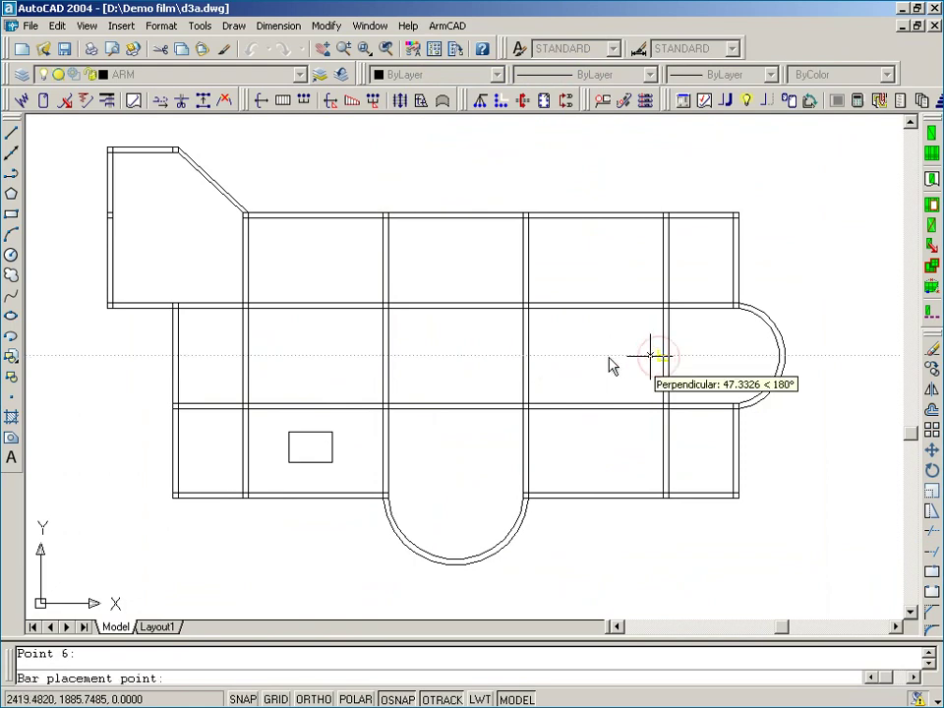
left_click(456, 356)
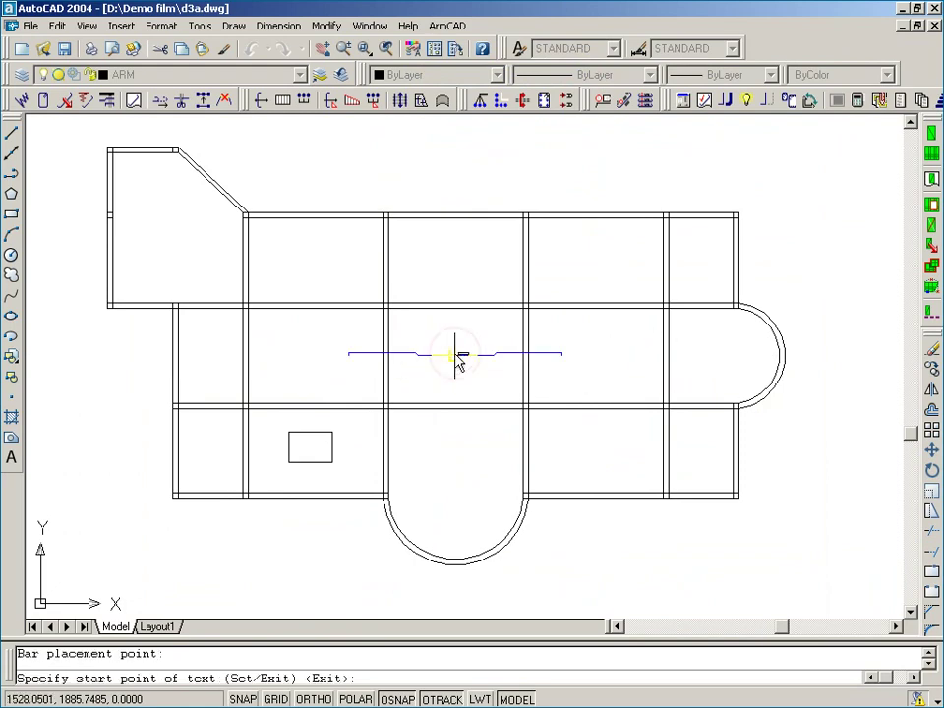
Step: Place the label 1 1RØ12 horizontally above the bar with snapping off and Ortho on
scroll(457, 357, "up", 3)
scroll(457, 358, "up", 5)
key("F3")
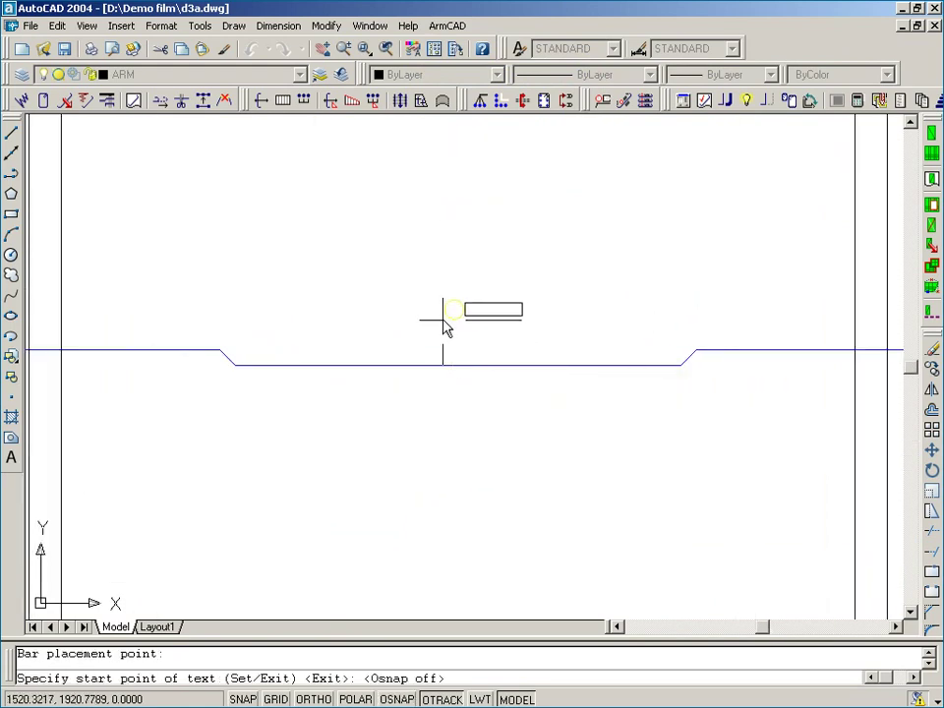
left_click(458, 321)
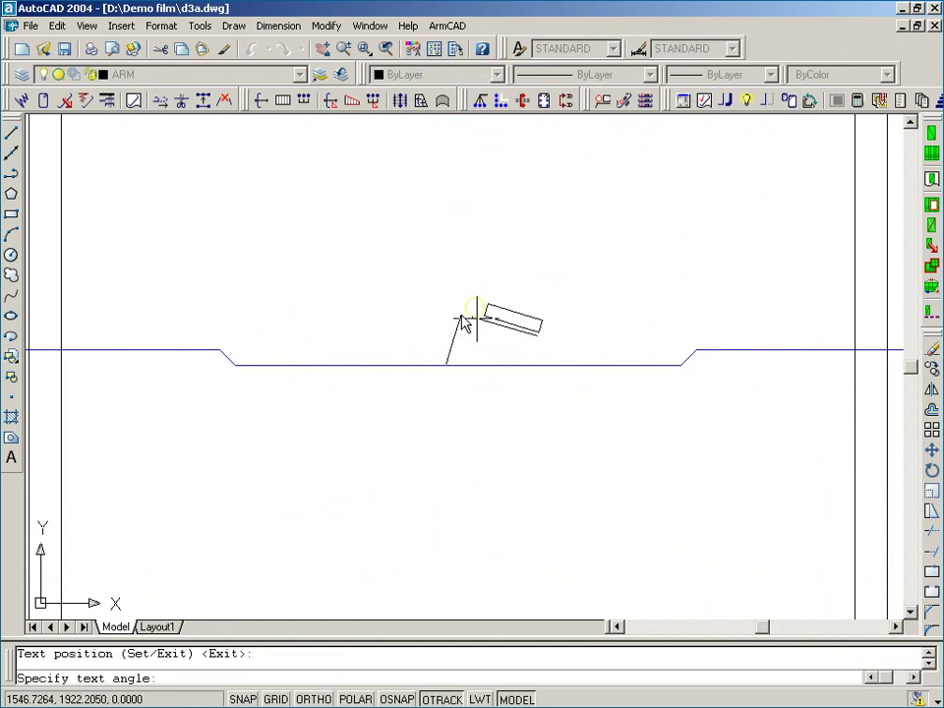
key("F8")
key("Return")
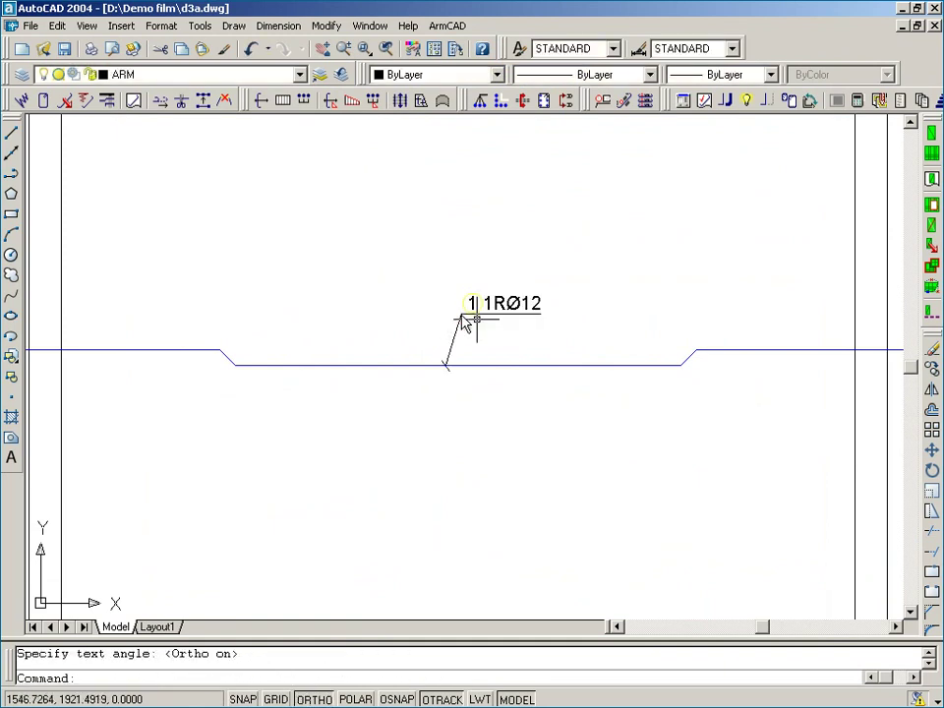
scroll(467, 324, "down", 2)
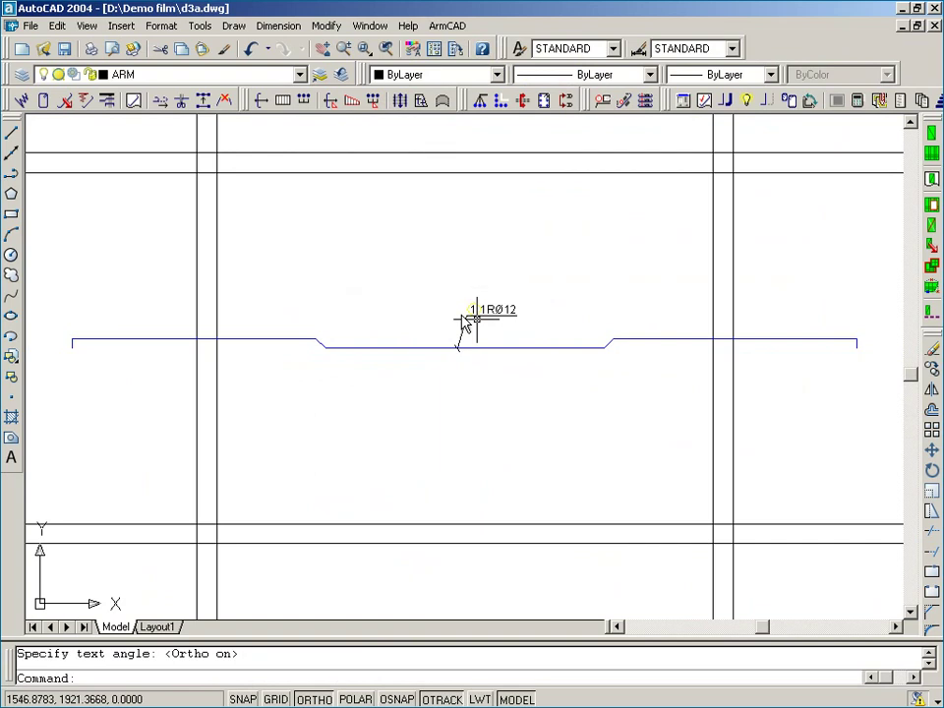
Step: Start a constant plan series for bar 1, spreading it from the lower wall to the upper wall
left_click(261, 101)
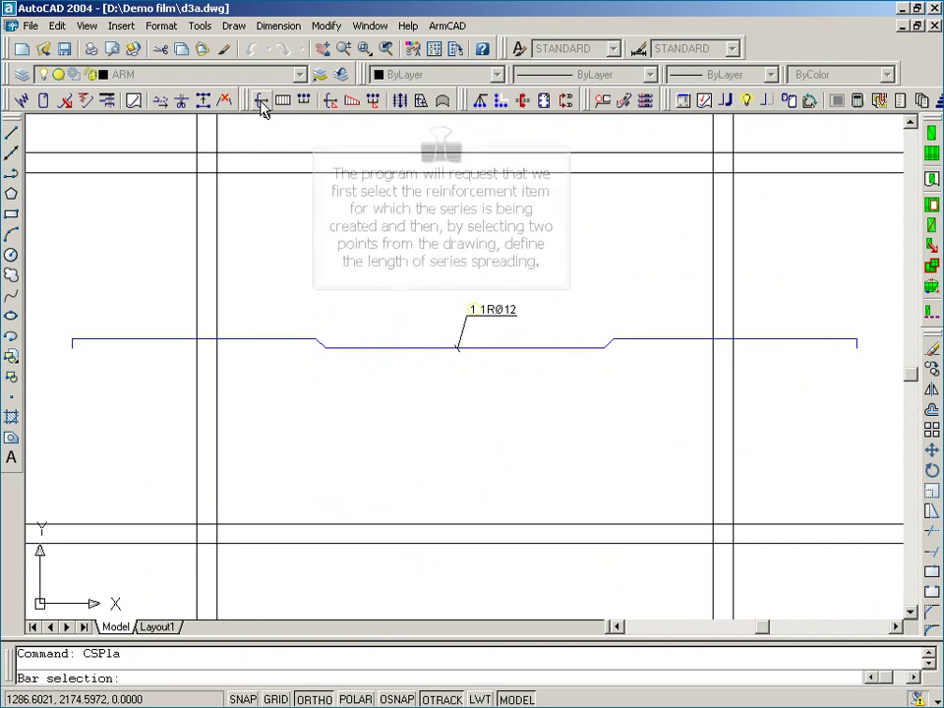
left_click(412, 348)
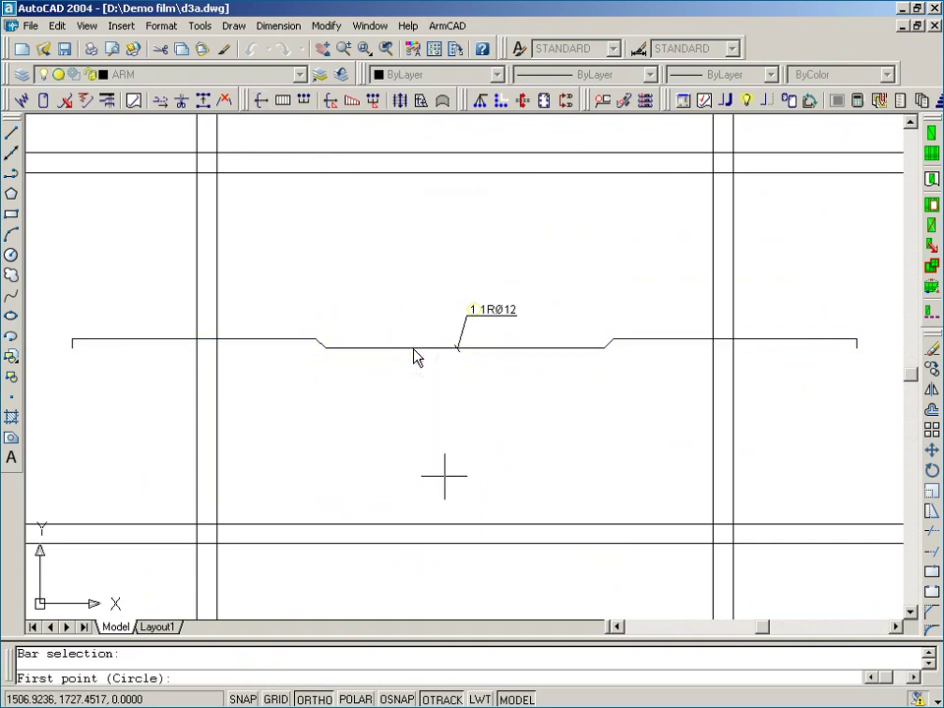
key("F3")
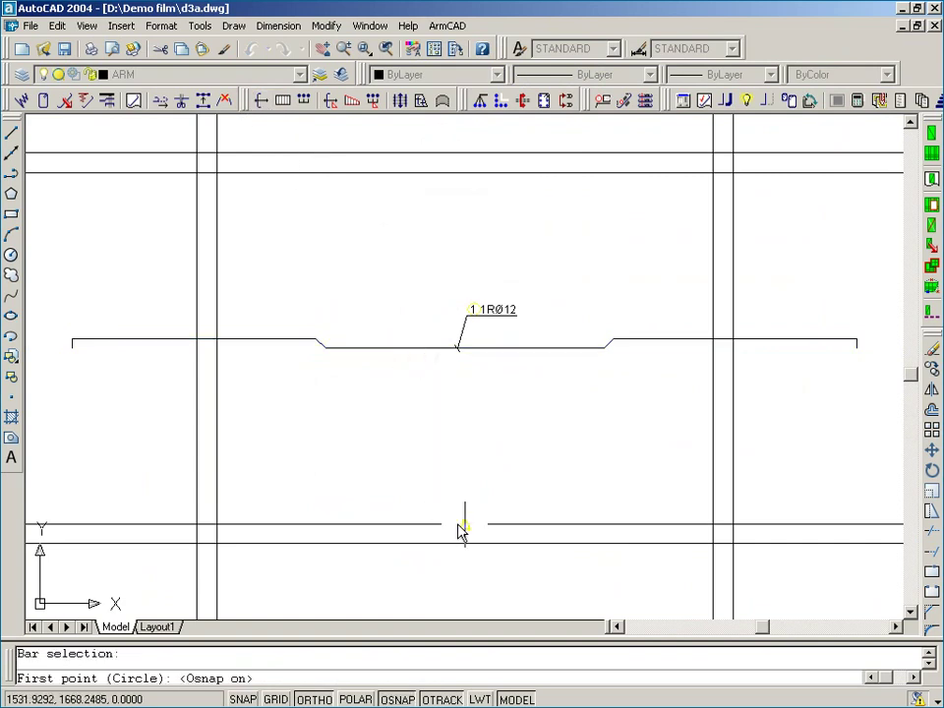
left_click(464, 524)
left_click(463, 175)
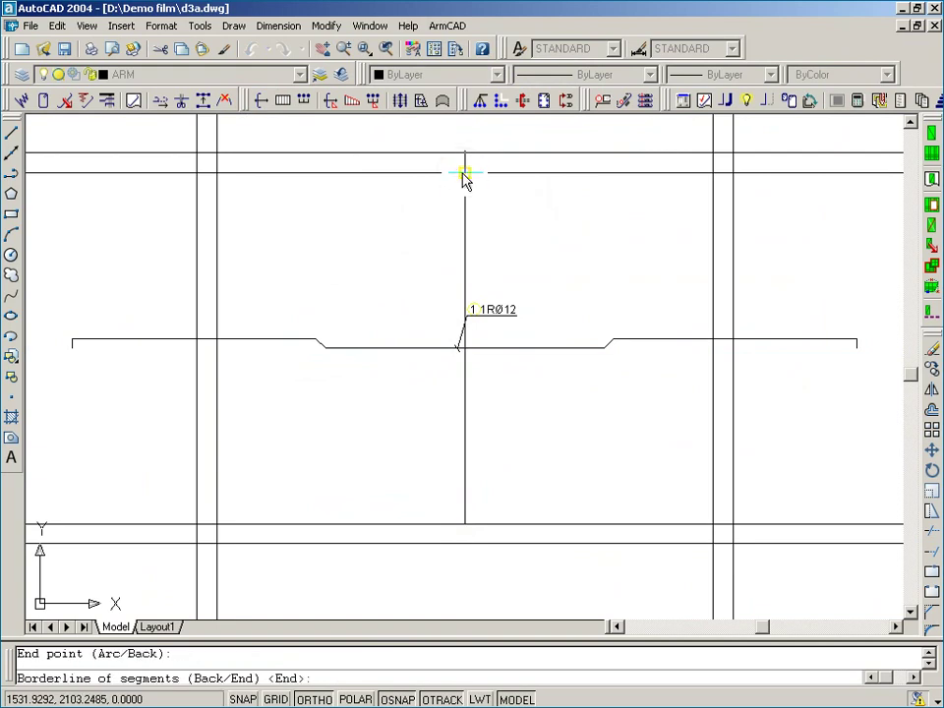
key("Return")
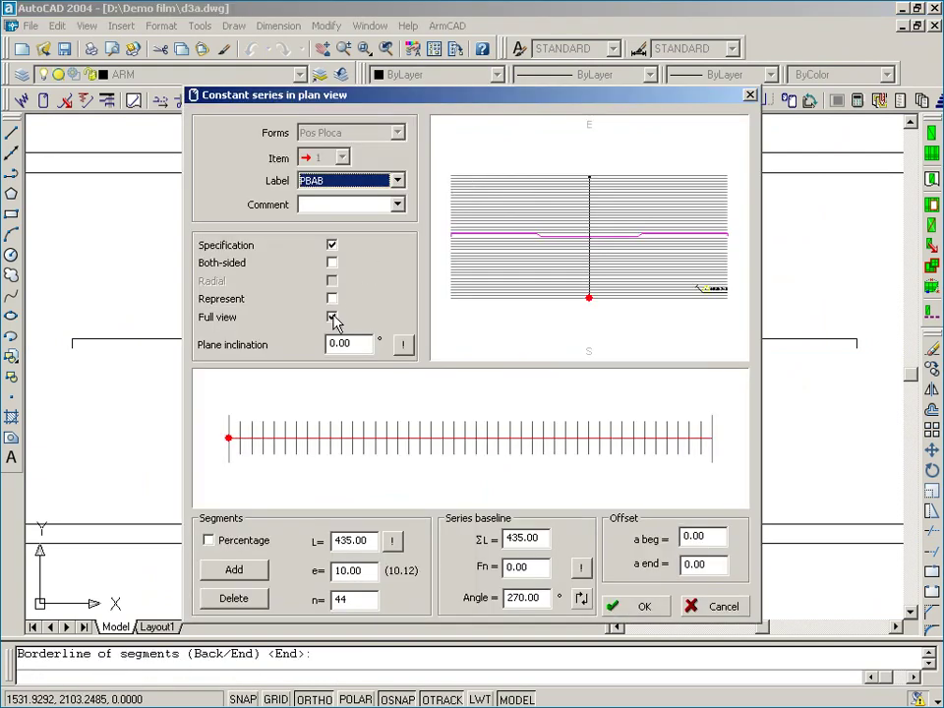
Step: Turn off Full view and set 2.00 beginning and end offsets for 44 bars over 431.00
left_click(332, 318)
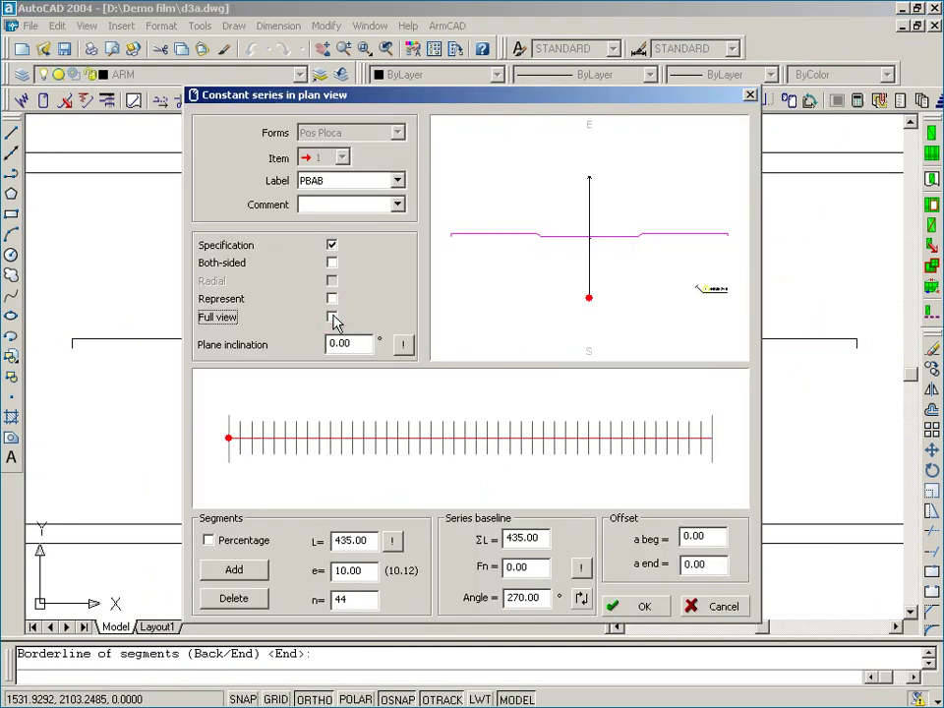
double_click(349, 571)
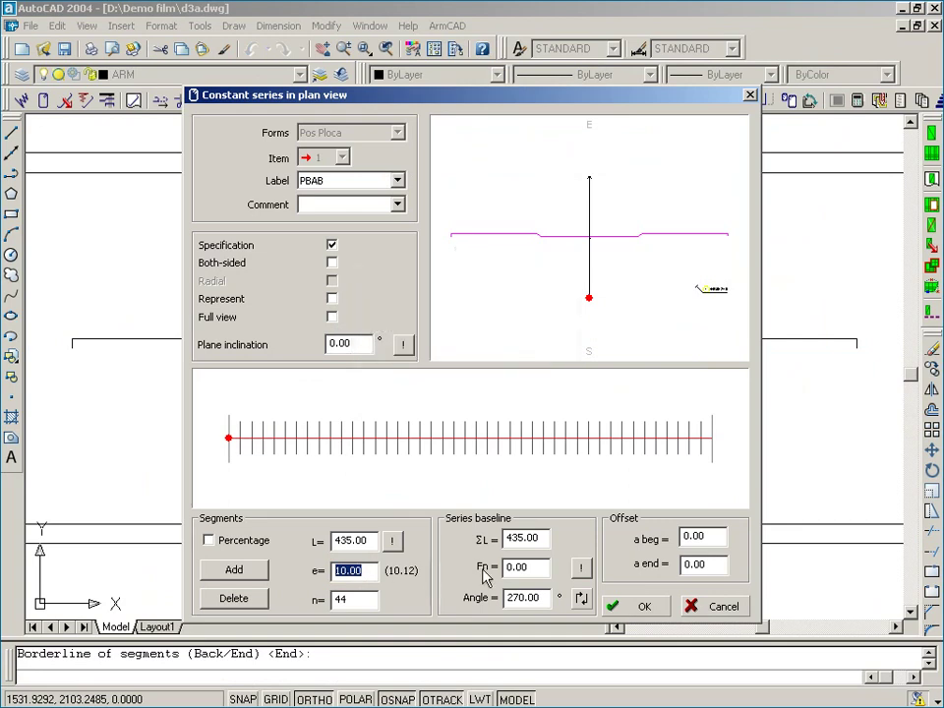
double_click(691, 534)
type("2")
double_click(695, 563)
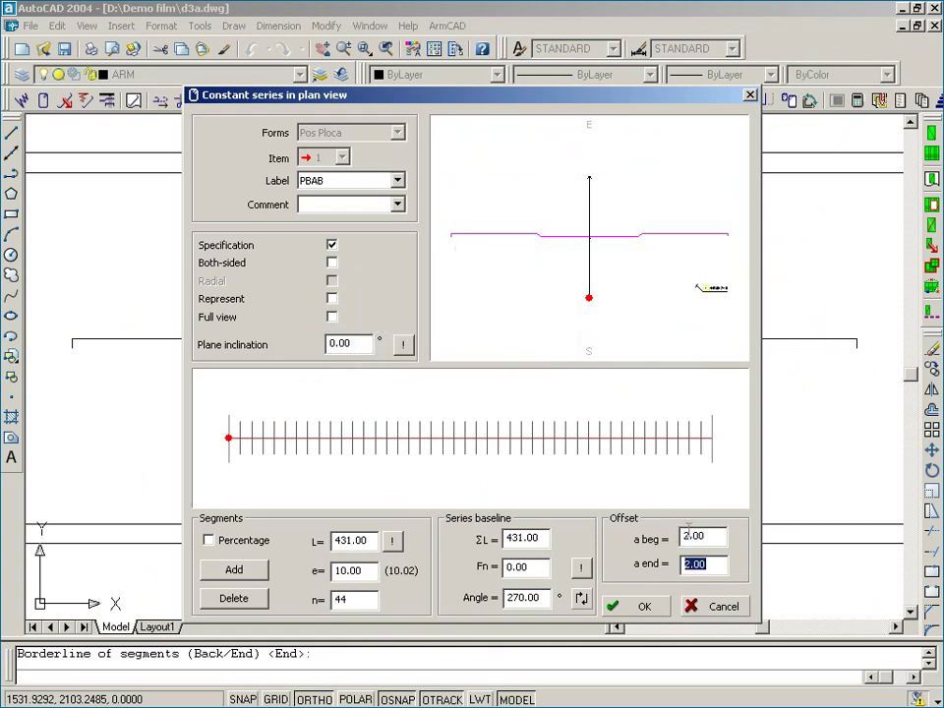
left_click(641, 609)
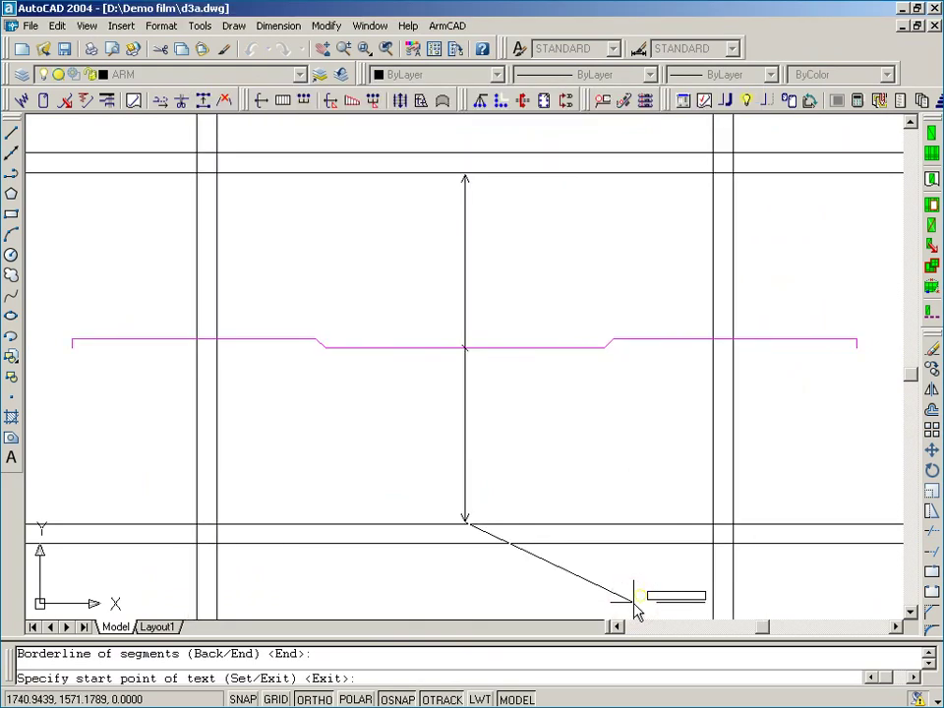
Step: Label the series 1 44RØ12/10 horizontally, then pan down to the arched panel
left_click(508, 313)
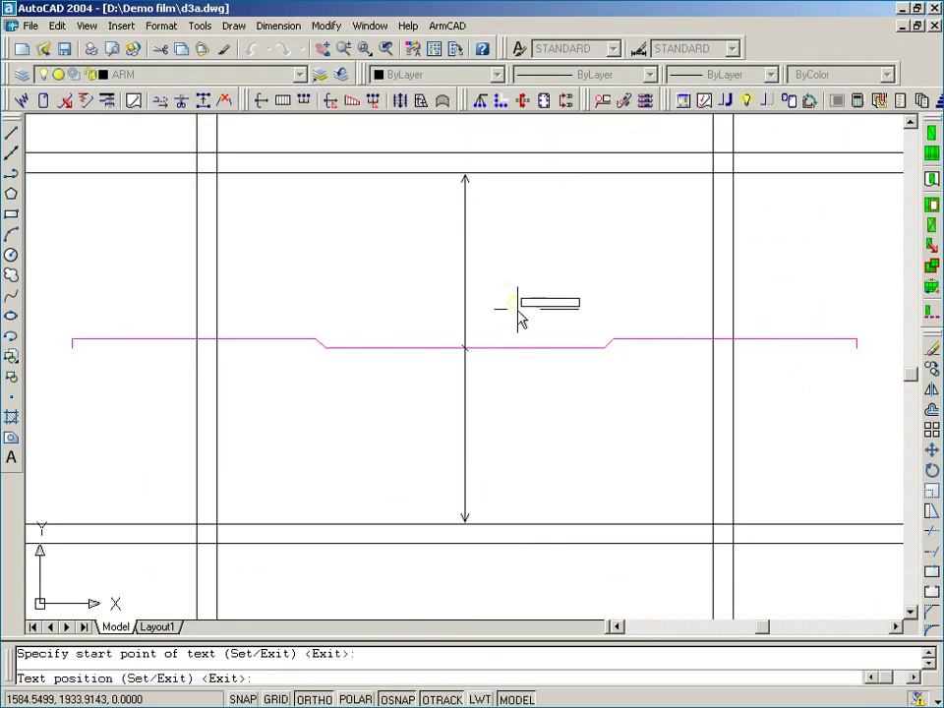
left_click(521, 315)
key("Return")
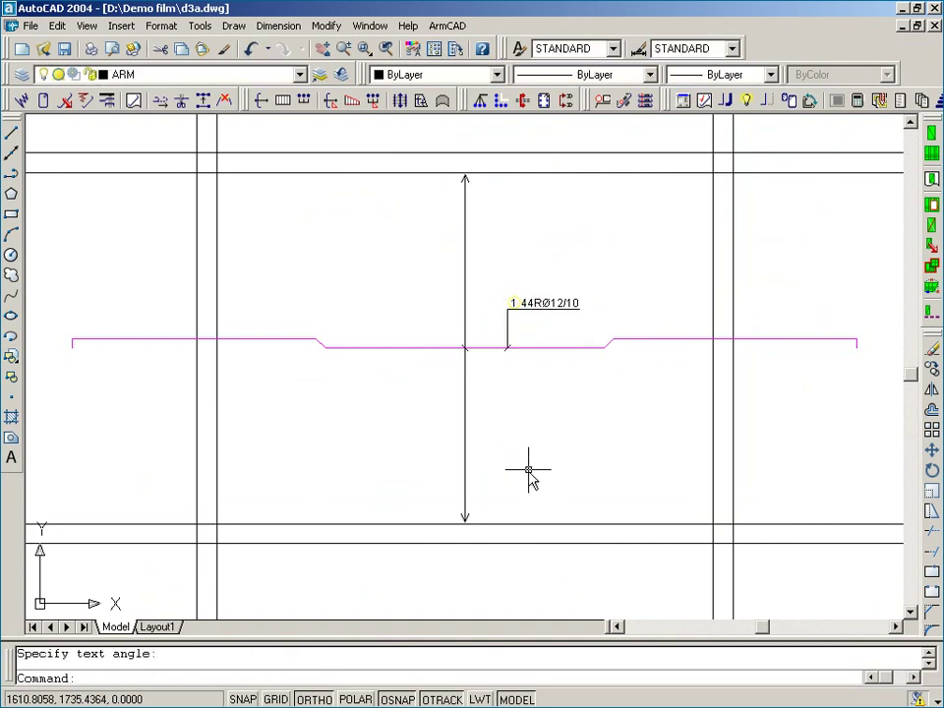
middle_click_drag(528, 470, 524, 205)
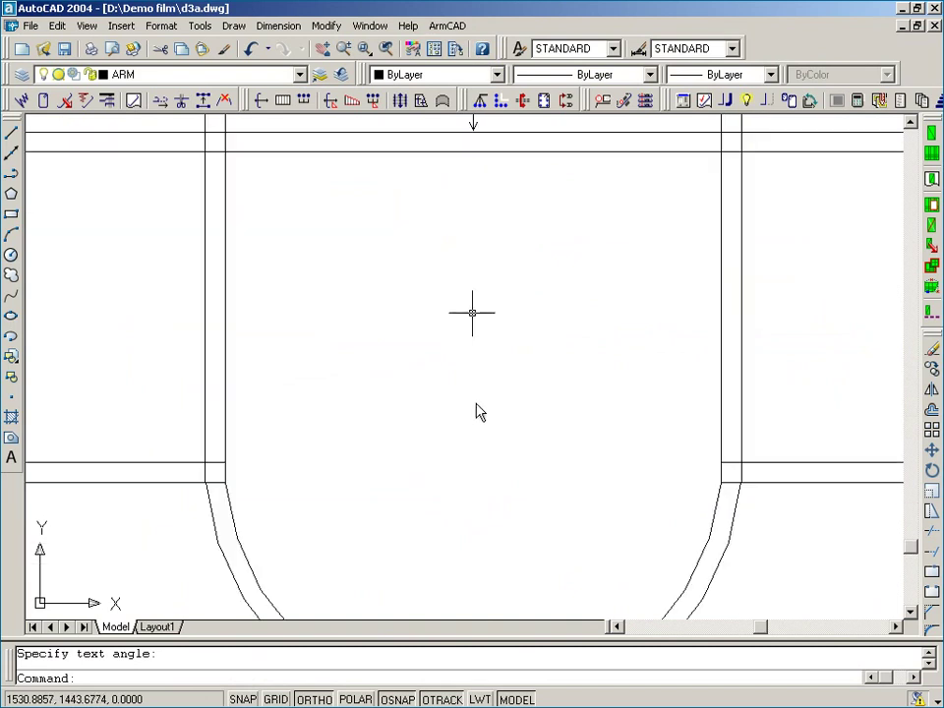
scroll(472, 312, "down", 2)
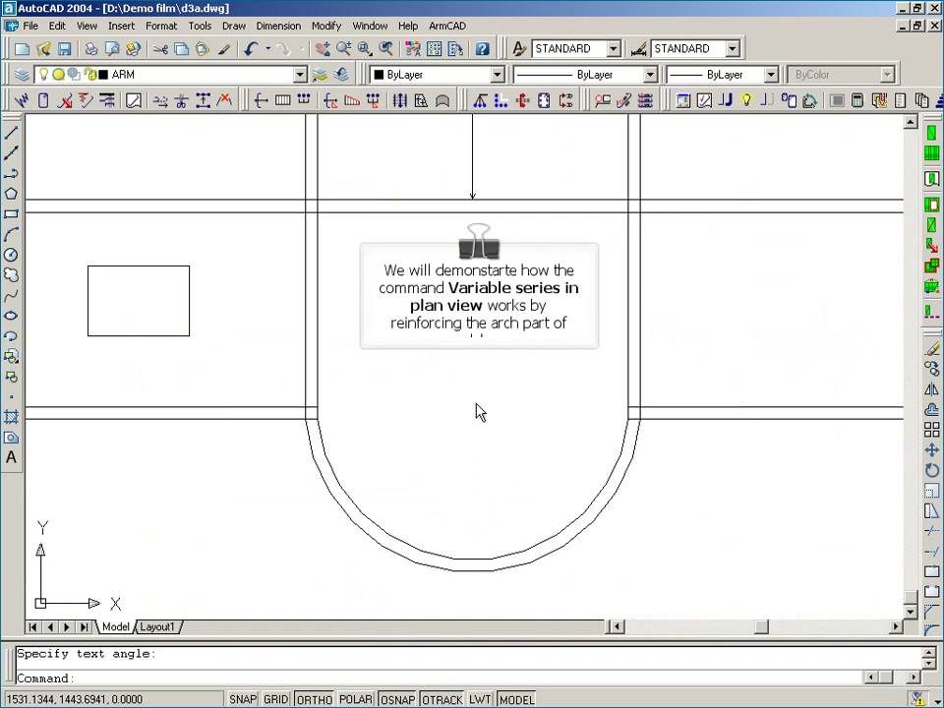
Step: Outline a variable series contour along the top edge and right wall, arcing through the bottom to the left wall
left_click(332, 102)
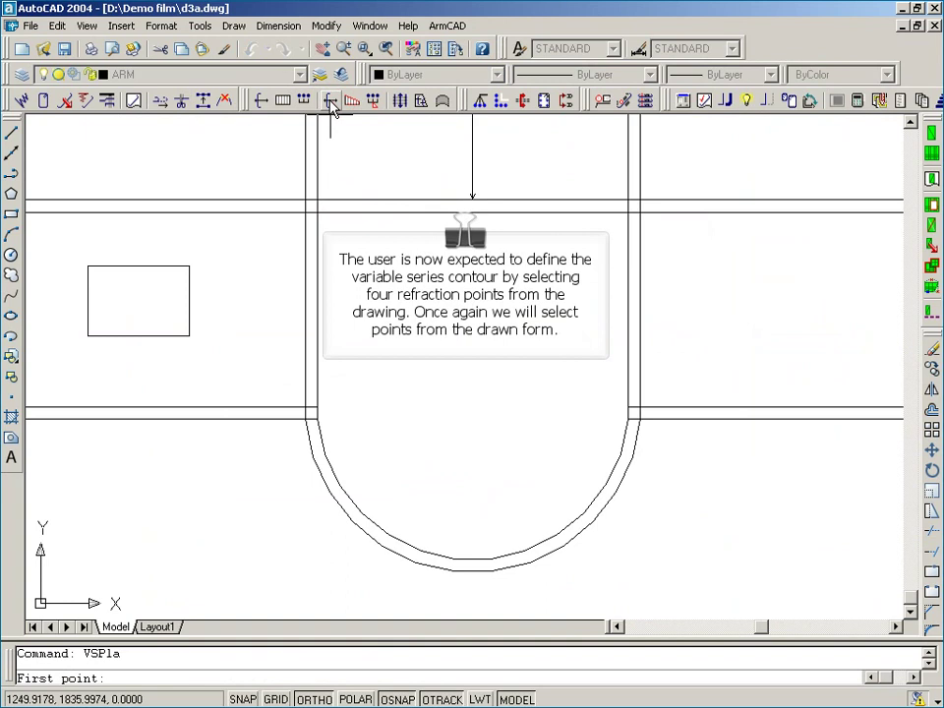
left_click(317, 214)
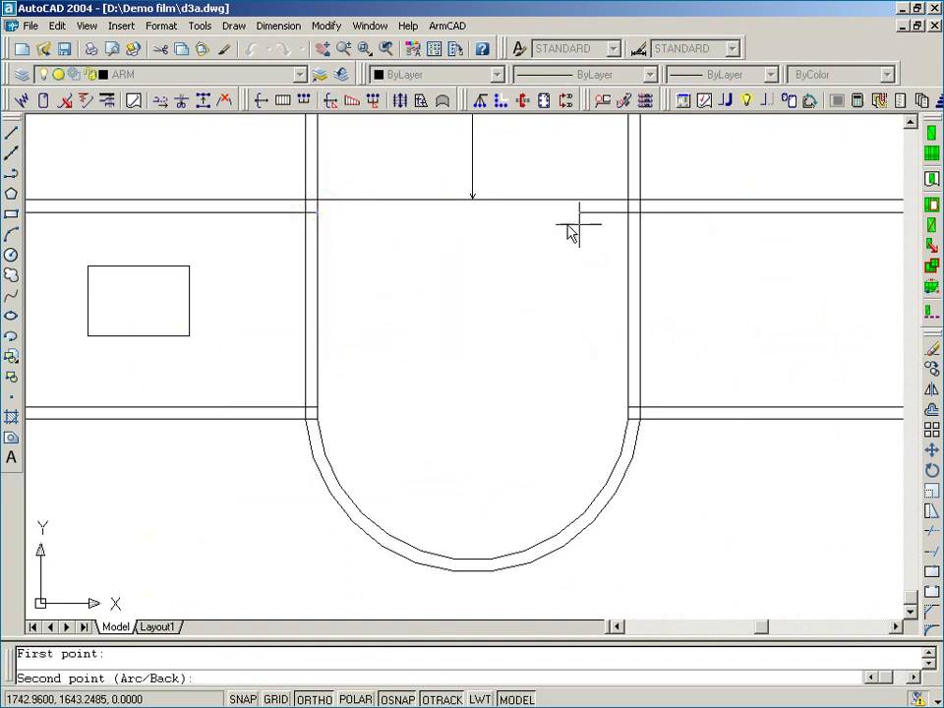
left_click(630, 213)
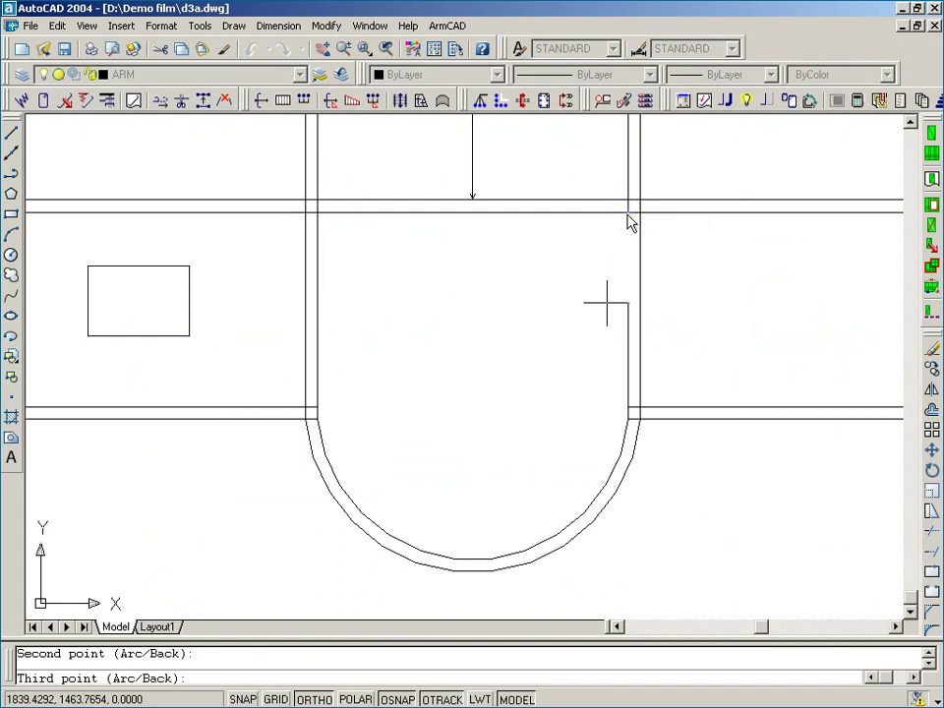
left_click(630, 421)
type("a")
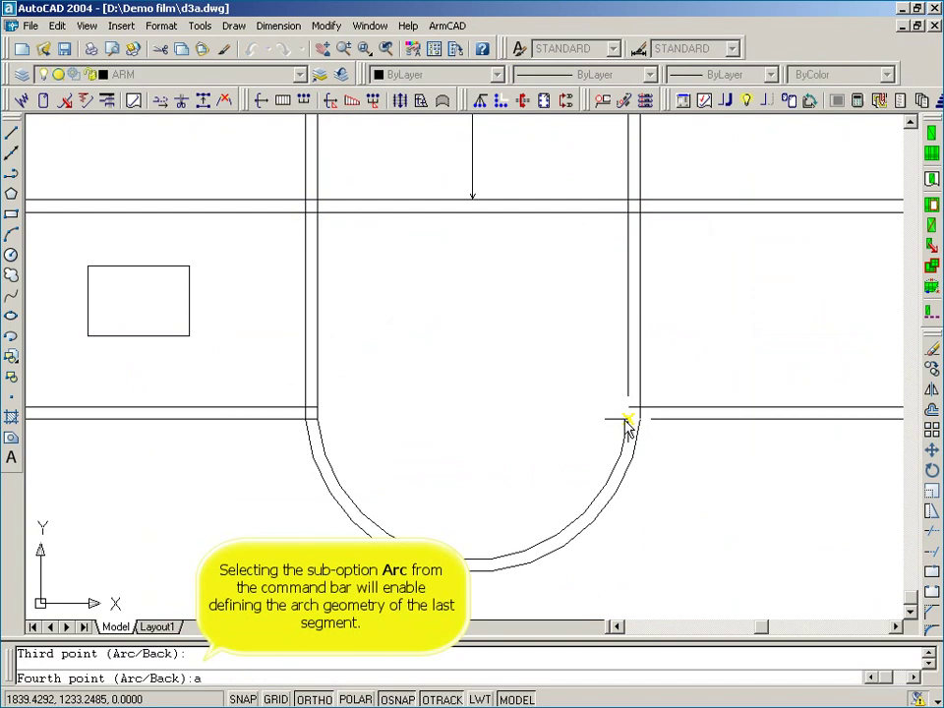
key("Return")
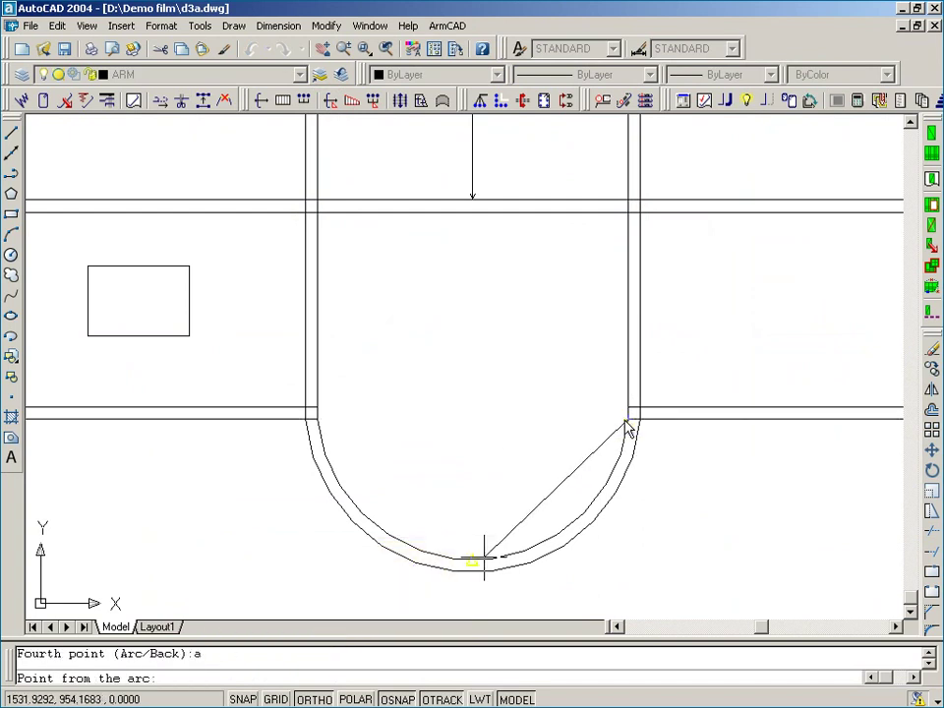
left_click(472, 560)
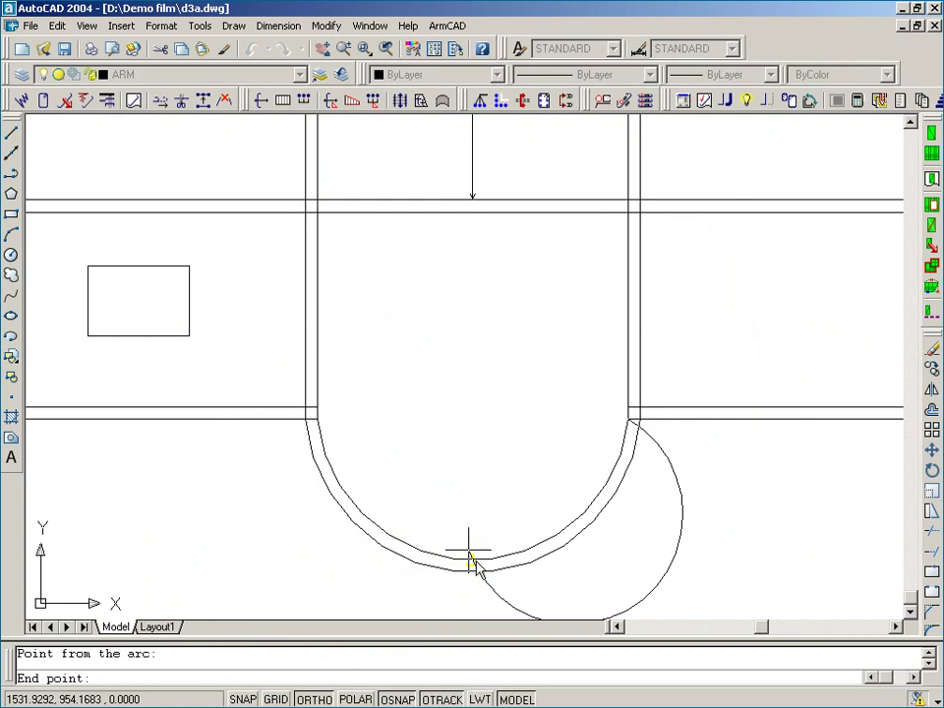
left_click(321, 413)
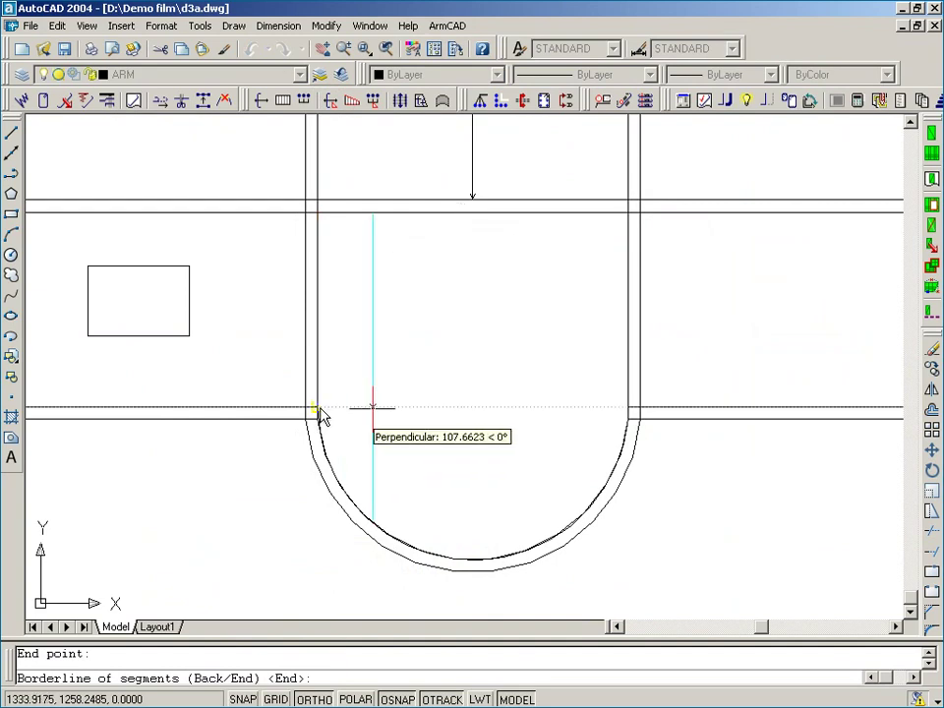
key("Return")
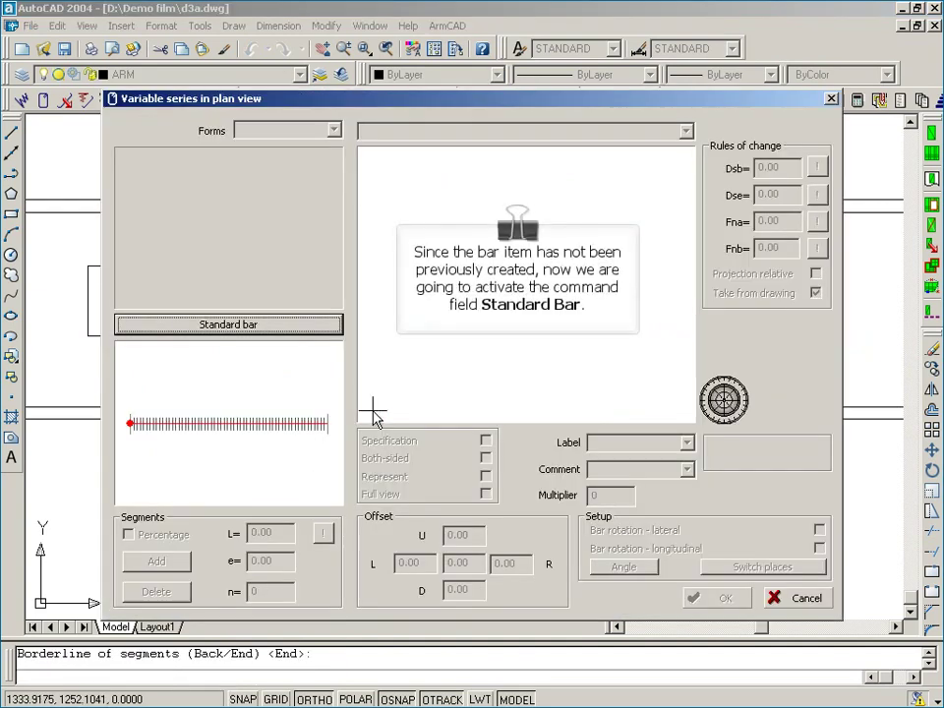
Step: Define a straight standard bar with length A = 100 for the series
left_click(280, 327)
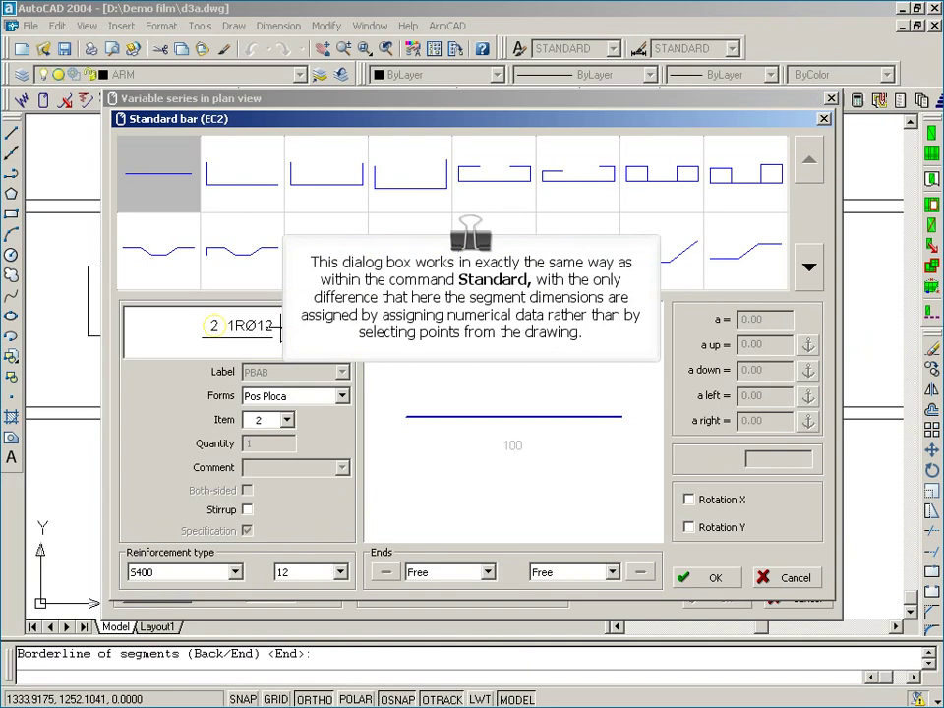
left_click(252, 178)
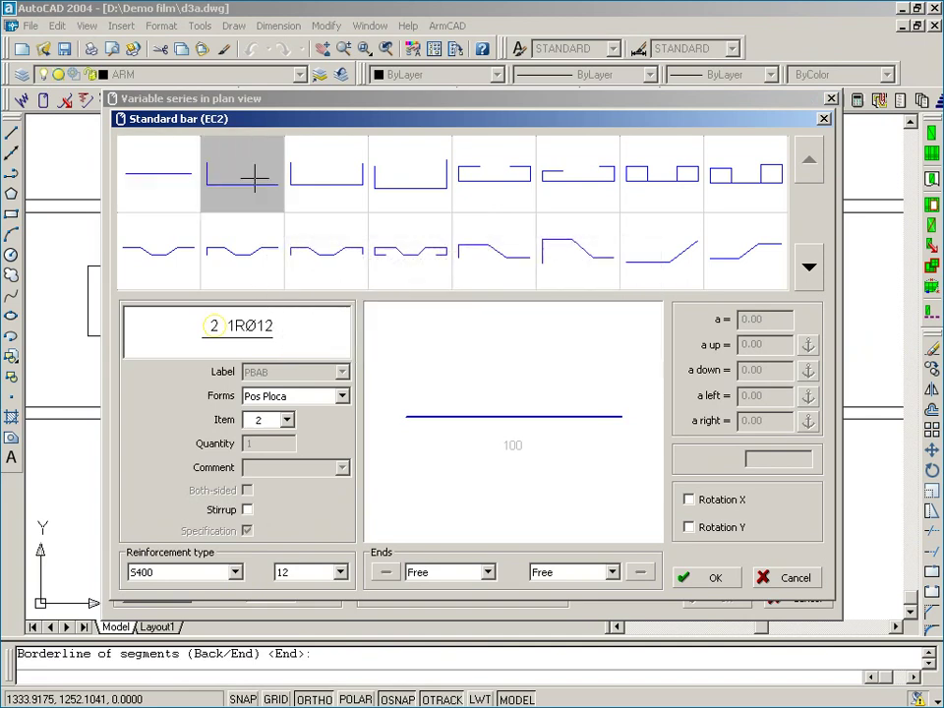
left_click(161, 177)
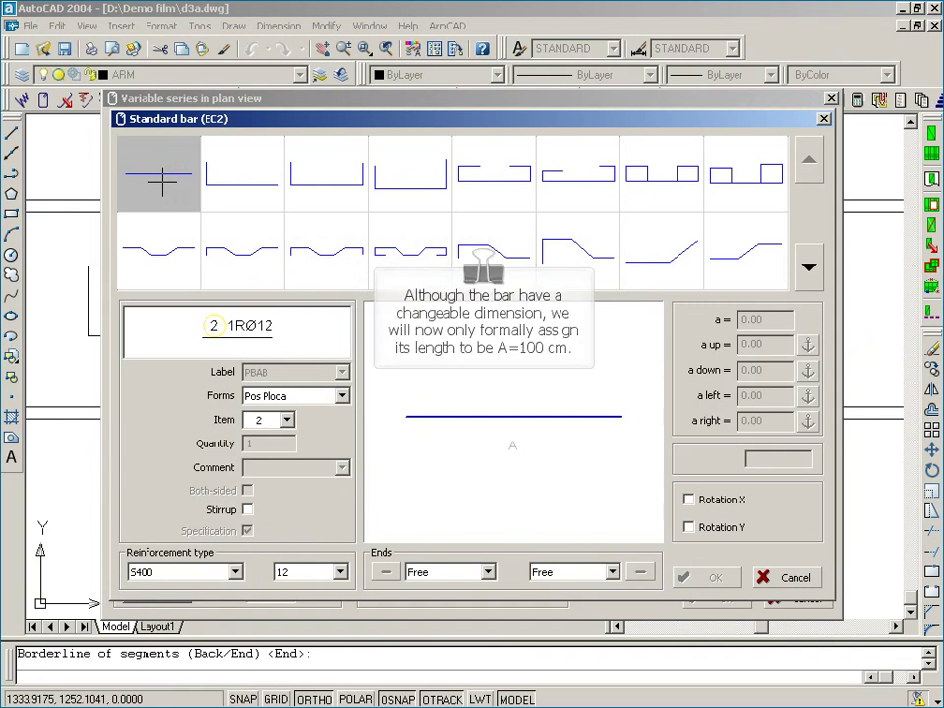
left_click(506, 448)
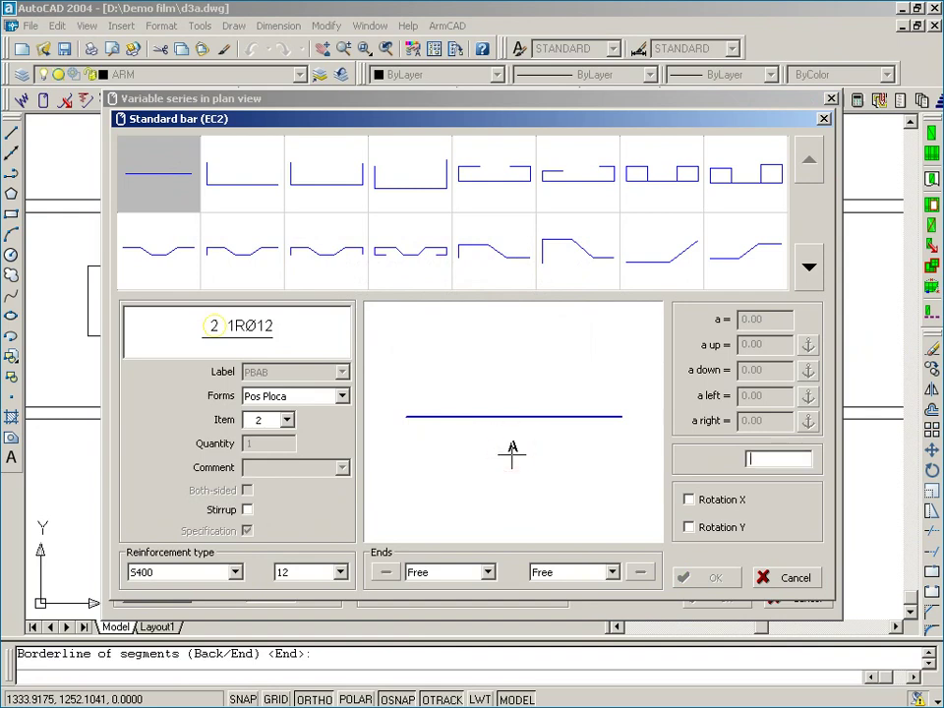
type("100")
key("Return")
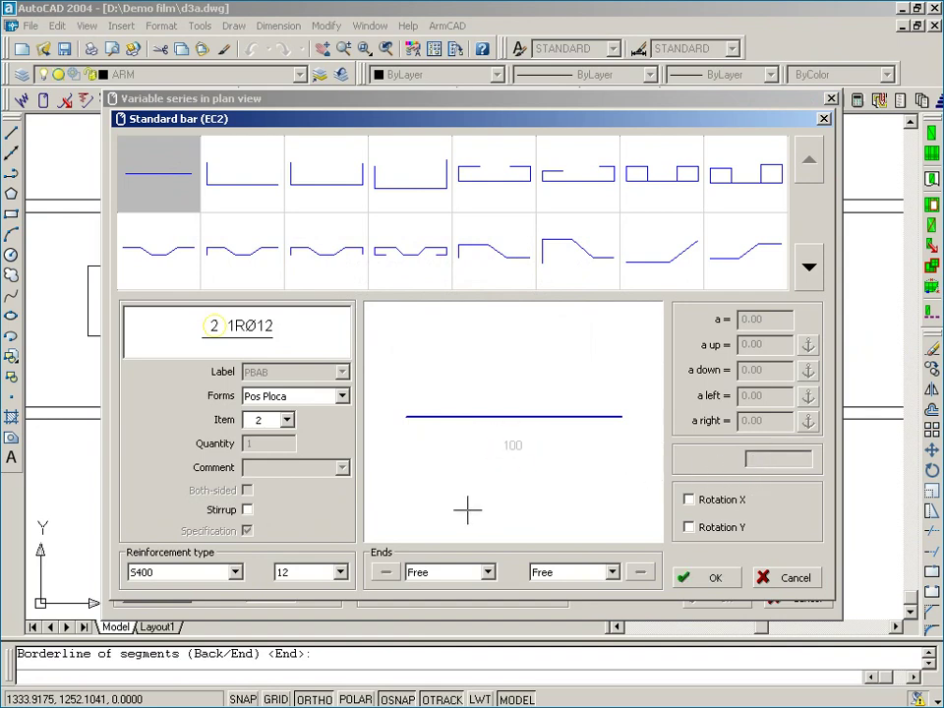
left_click(710, 578)
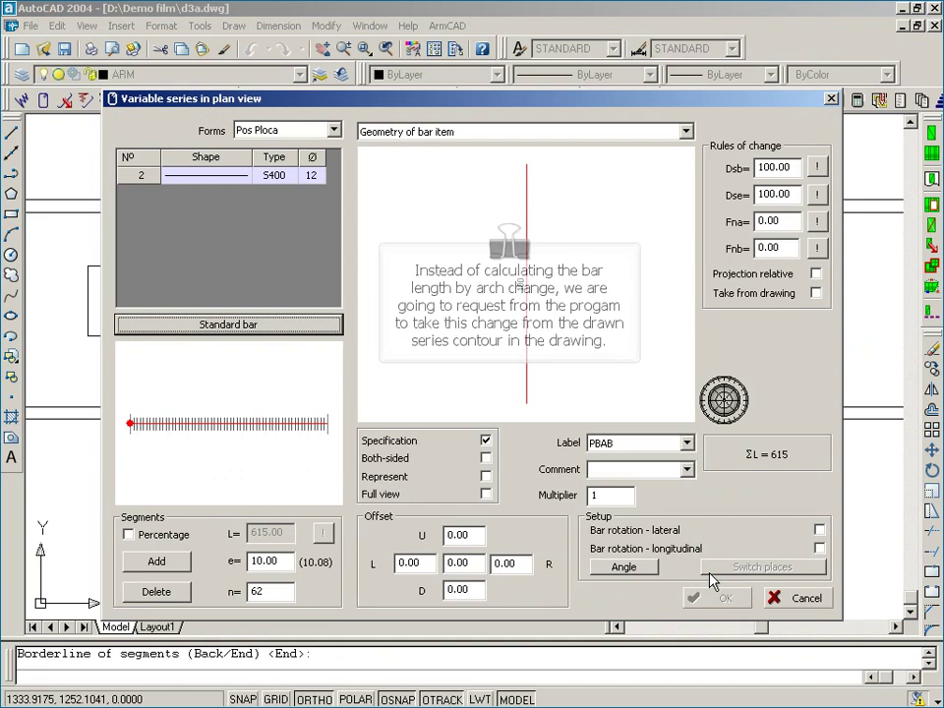
Step: Take bar lengths from the drawing and set offsets L 2, R 2 and D -23
left_click(818, 294)
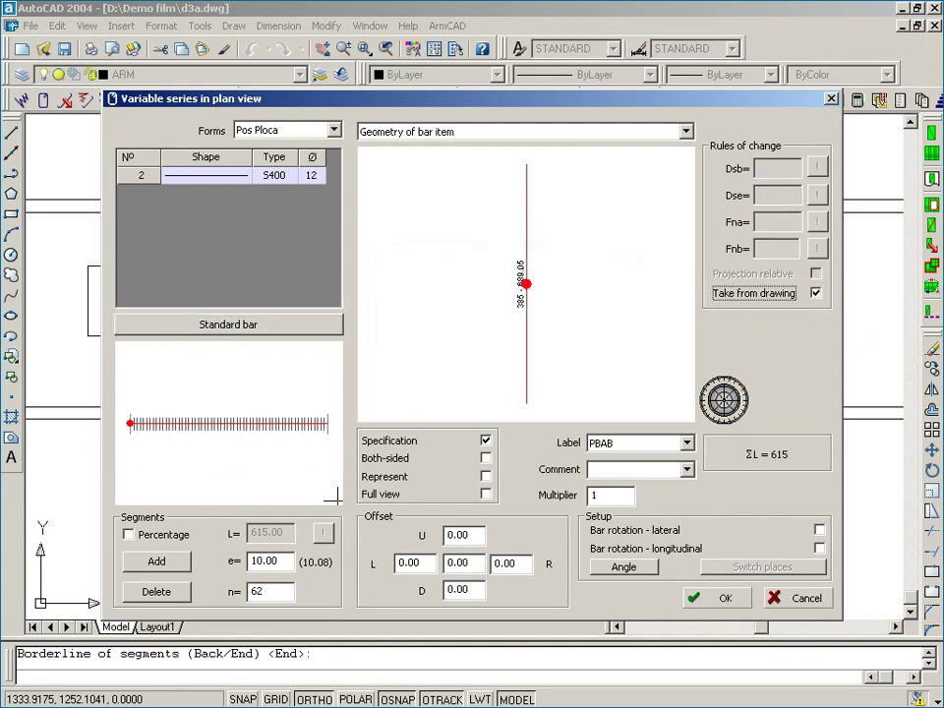
double_click(274, 558)
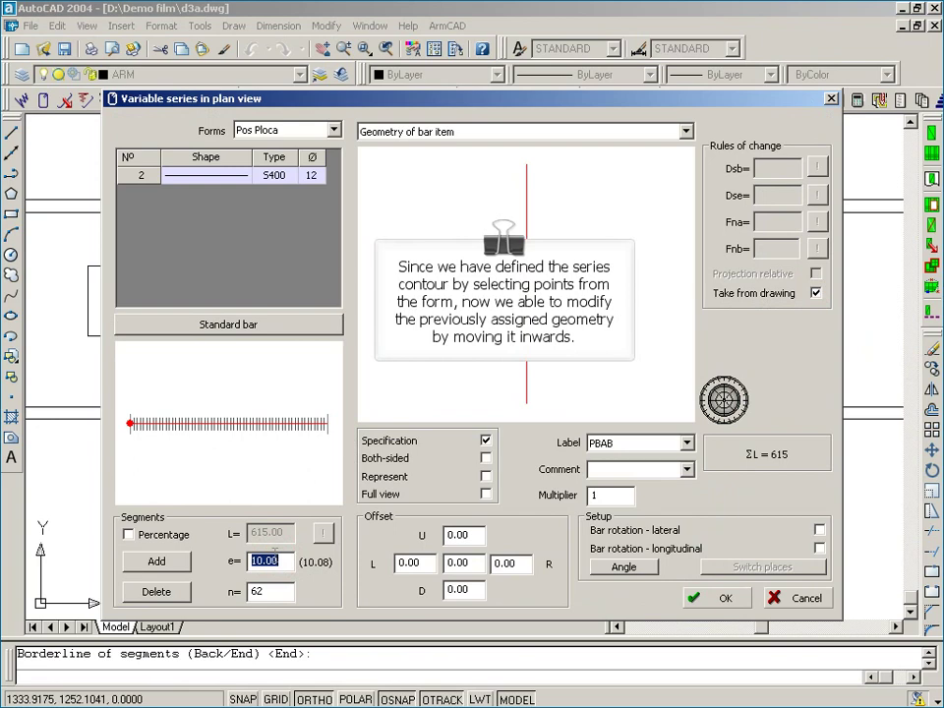
double_click(409, 564)
type("2")
key("Tab")
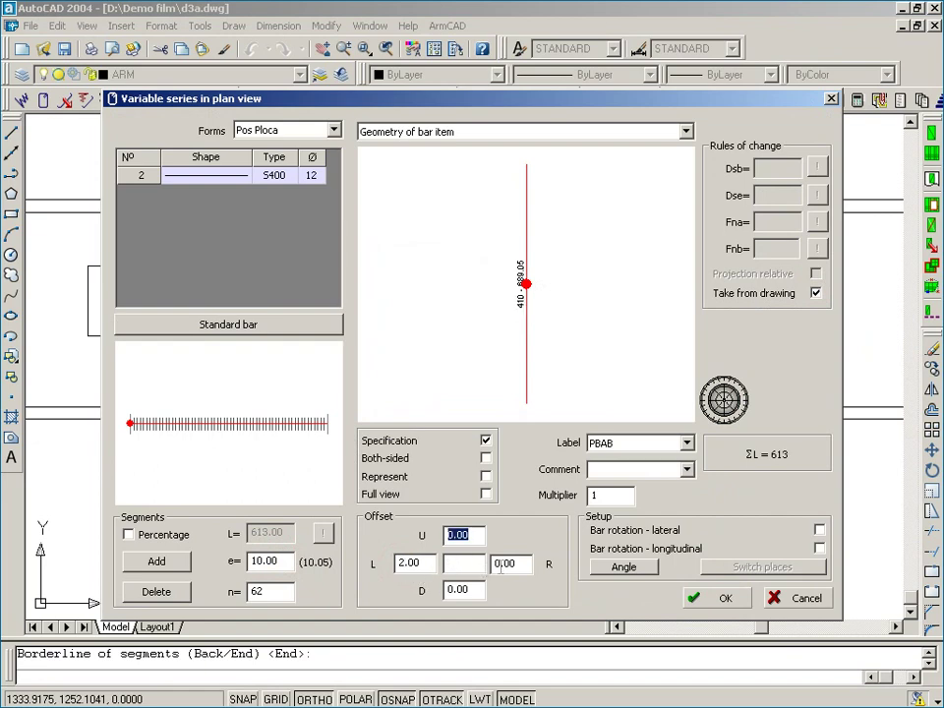
key("Tab")
type("2")
left_click(455, 589)
double_click(455, 589)
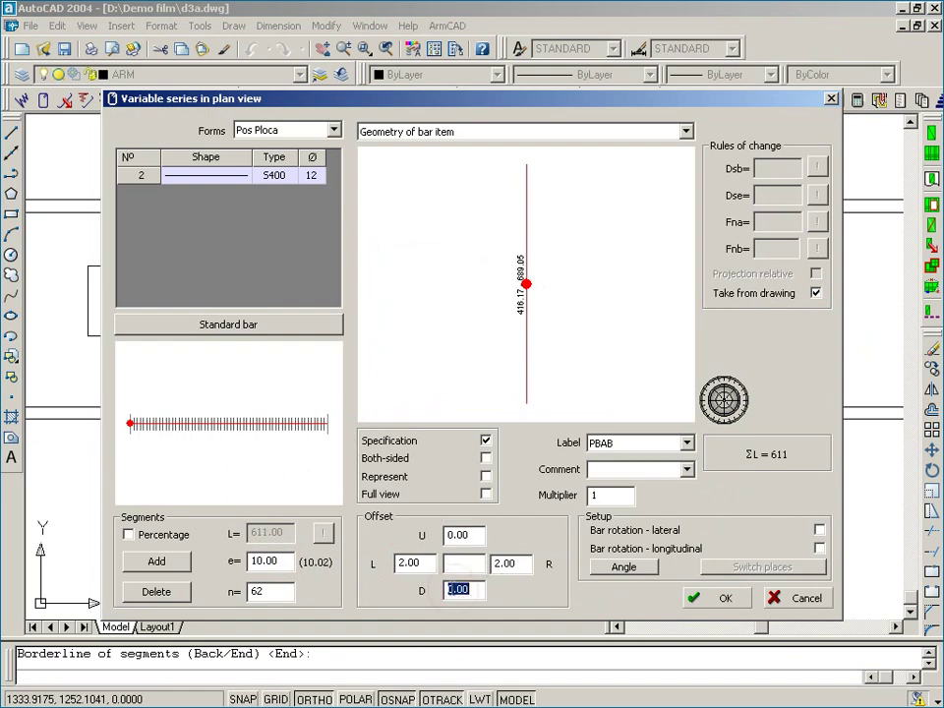
type("-23")
key("shift+Tab")
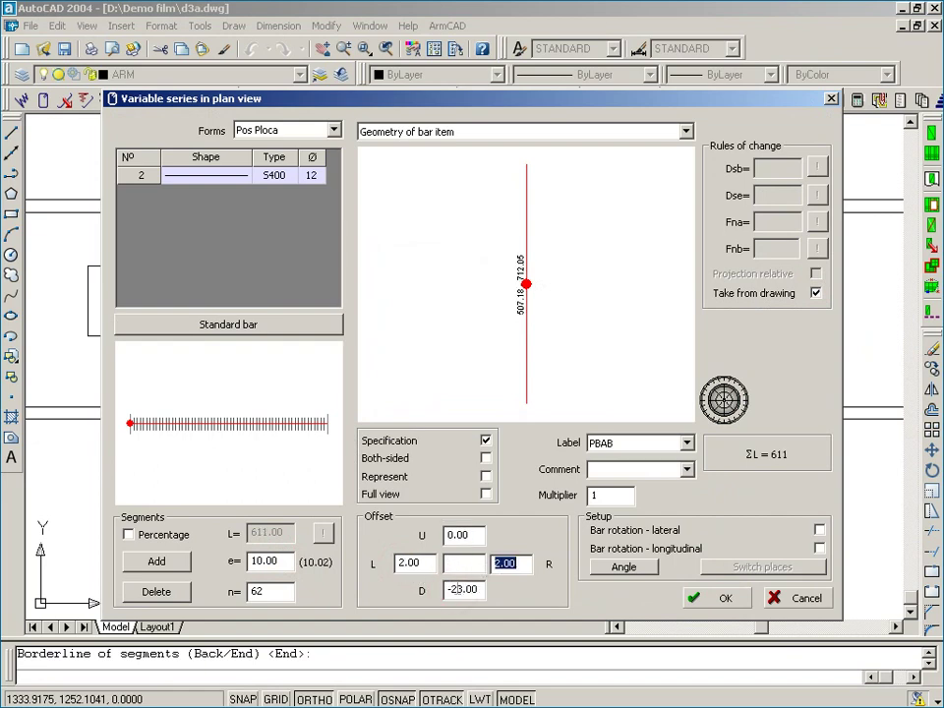
left_click(722, 602)
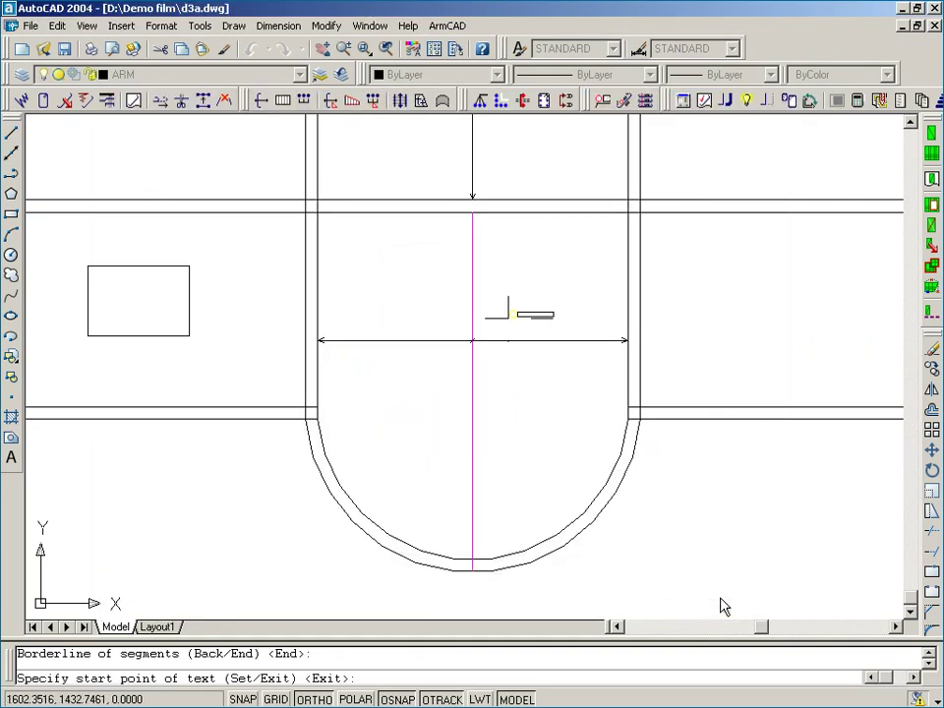
Step: Place the series label 2 62RØ12/10 above the dimension line at the default angle
left_click(517, 315)
left_click(520, 315)
key("Return")
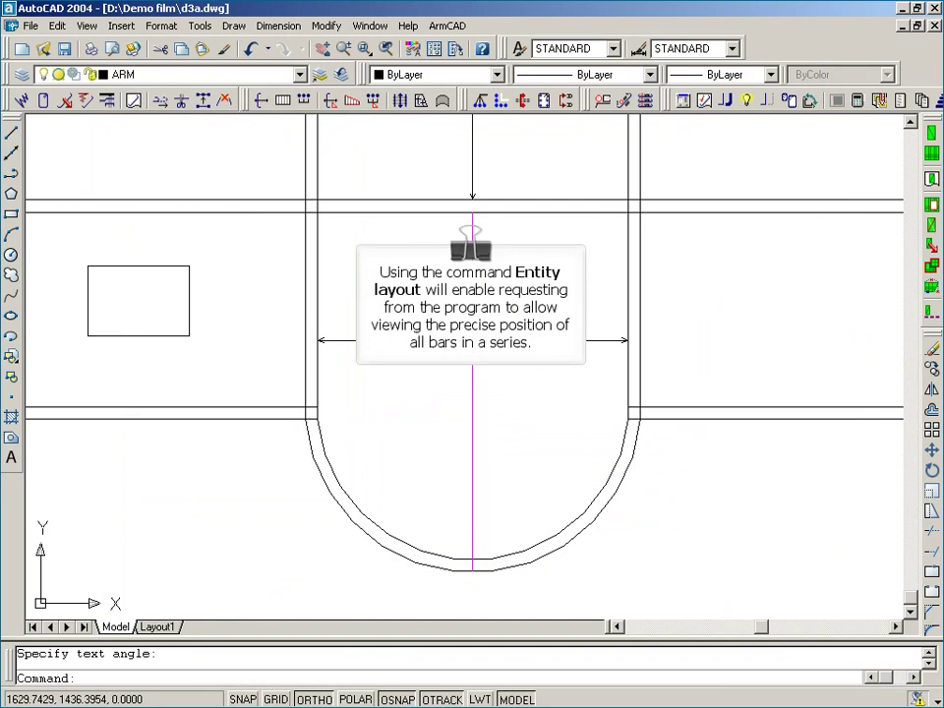
Step: Switch the series to Full view with Entity layout so every bar shows
left_click(729, 103)
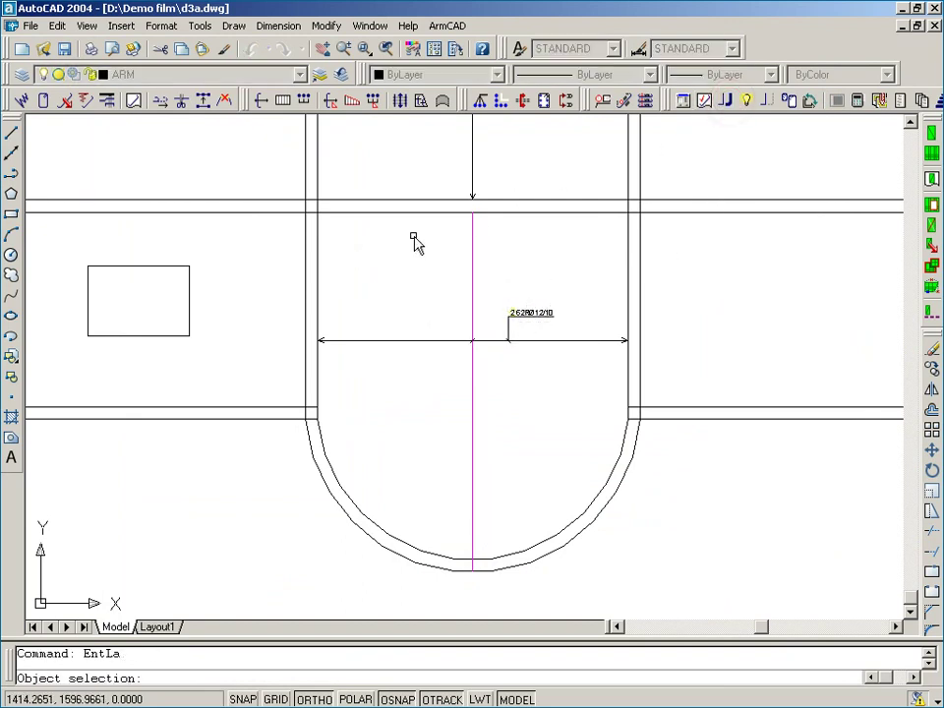
left_click(472, 293)
key("Return")
left_click(411, 376)
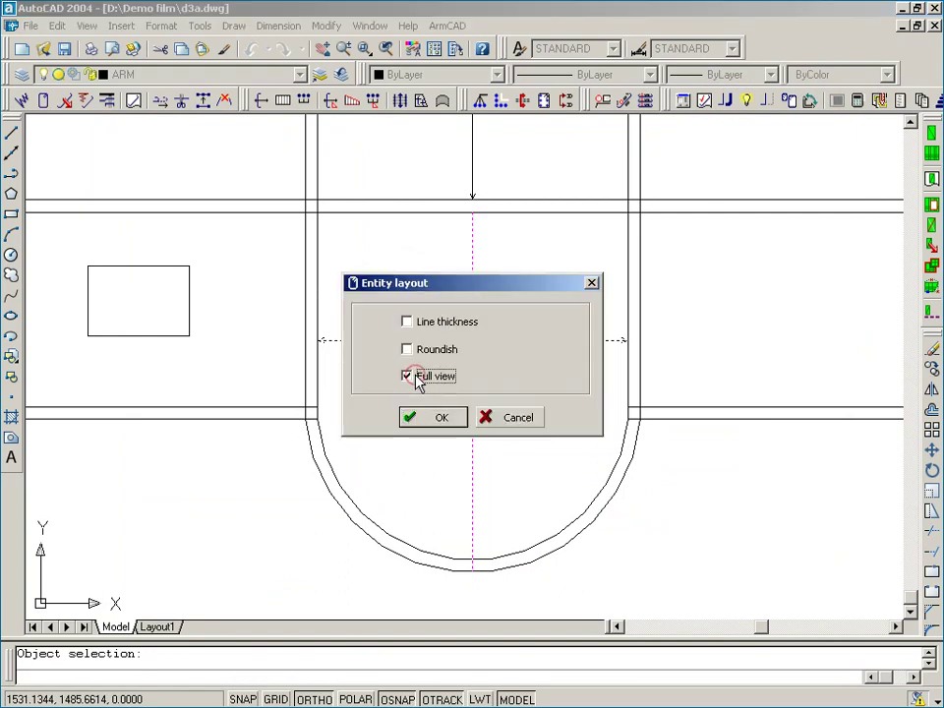
left_click(439, 420)
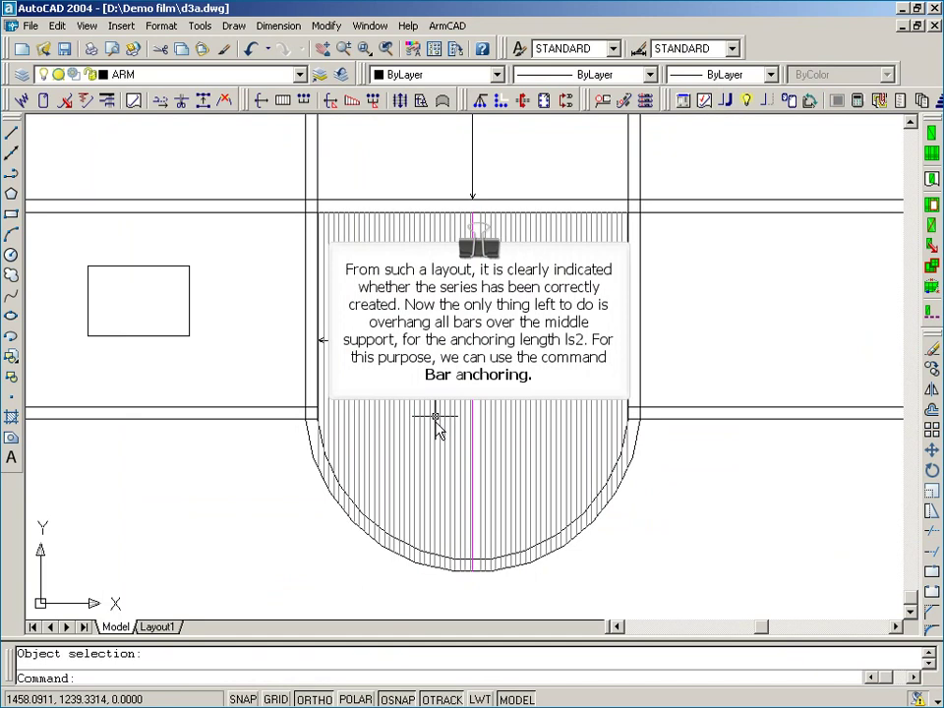
Step: Anchor the series bars using the l,lap2 rule with C25/30 concrete, giving a 27 cm lap
left_click(448, 24)
mouse_move(449, 60)
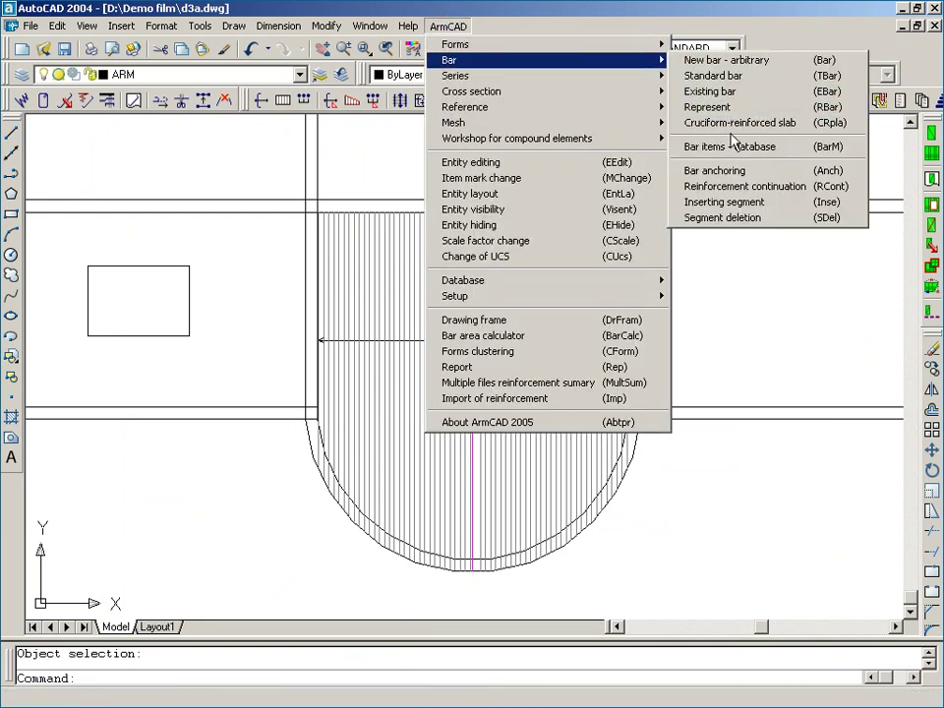
left_click(735, 171)
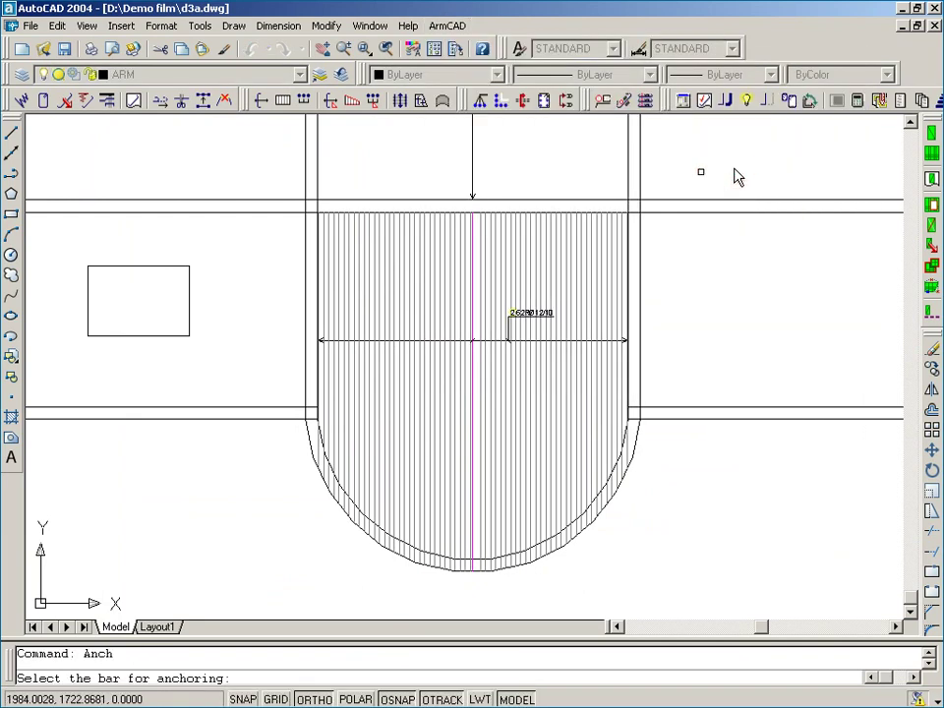
left_click(475, 248)
left_click(286, 301)
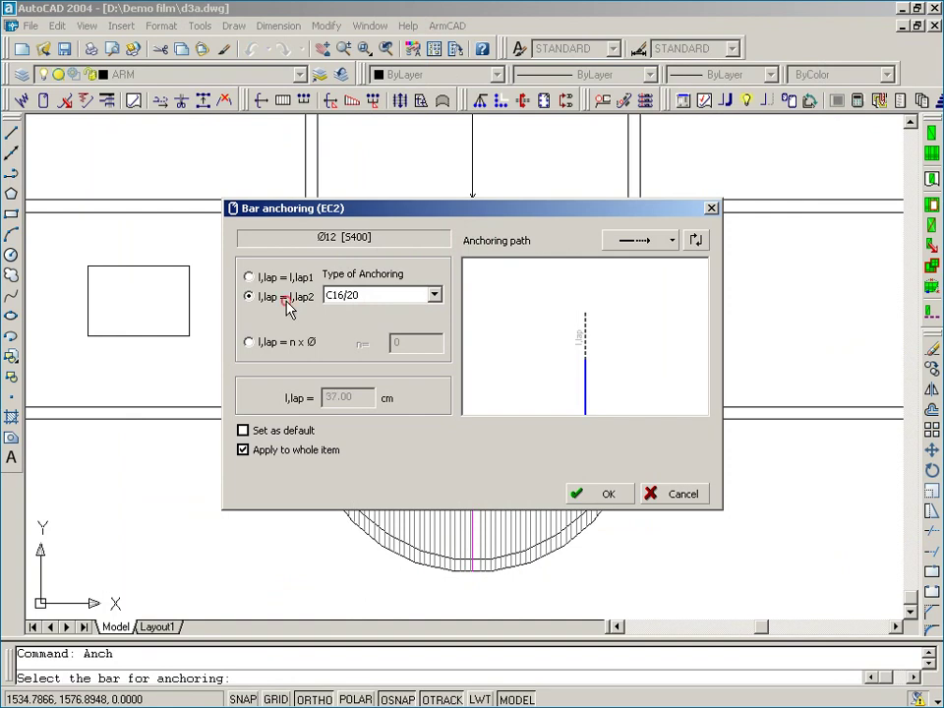
left_click(434, 295)
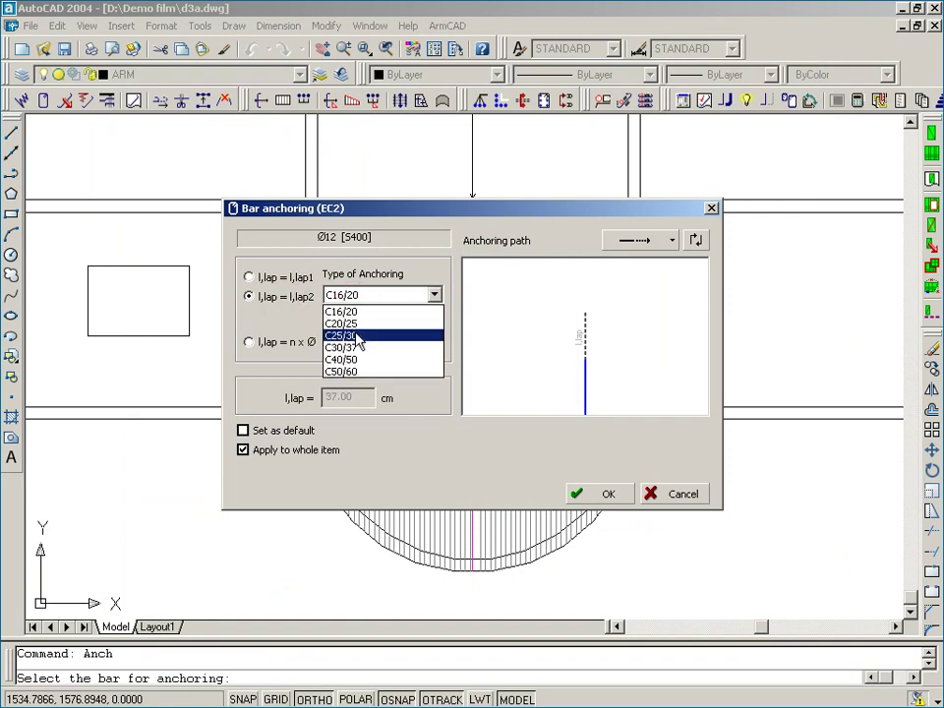
left_click(357, 337)
left_click(586, 495)
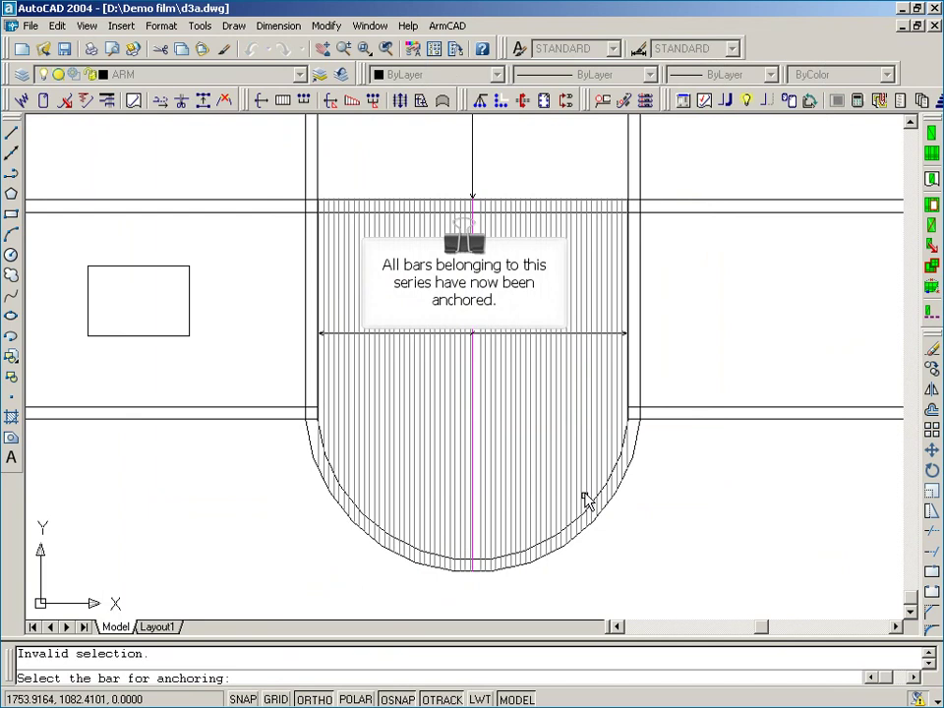
key("Return")
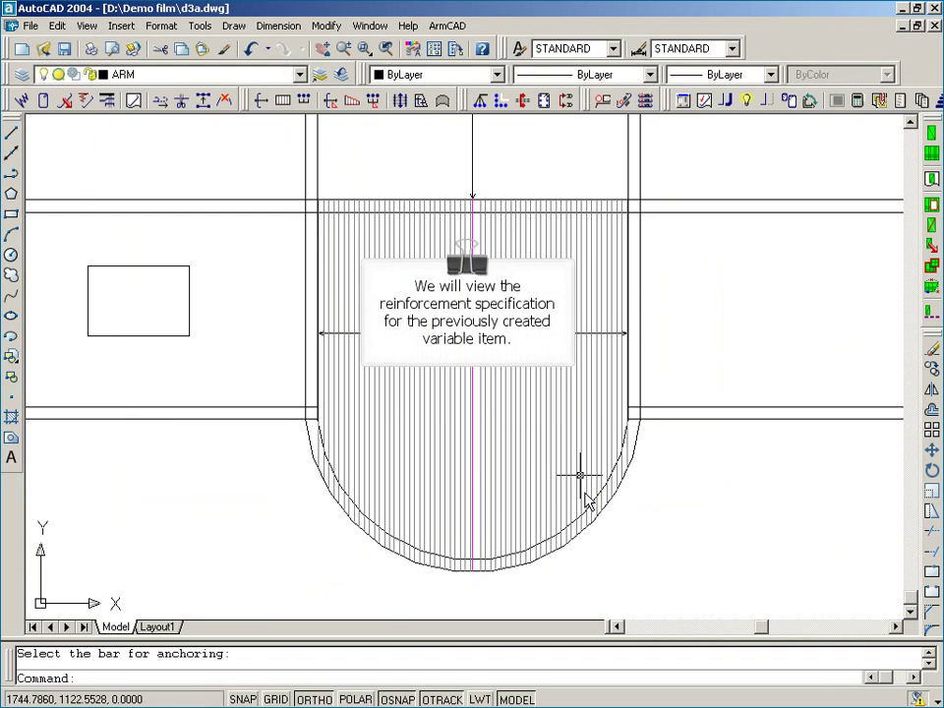
left_click(447, 26)
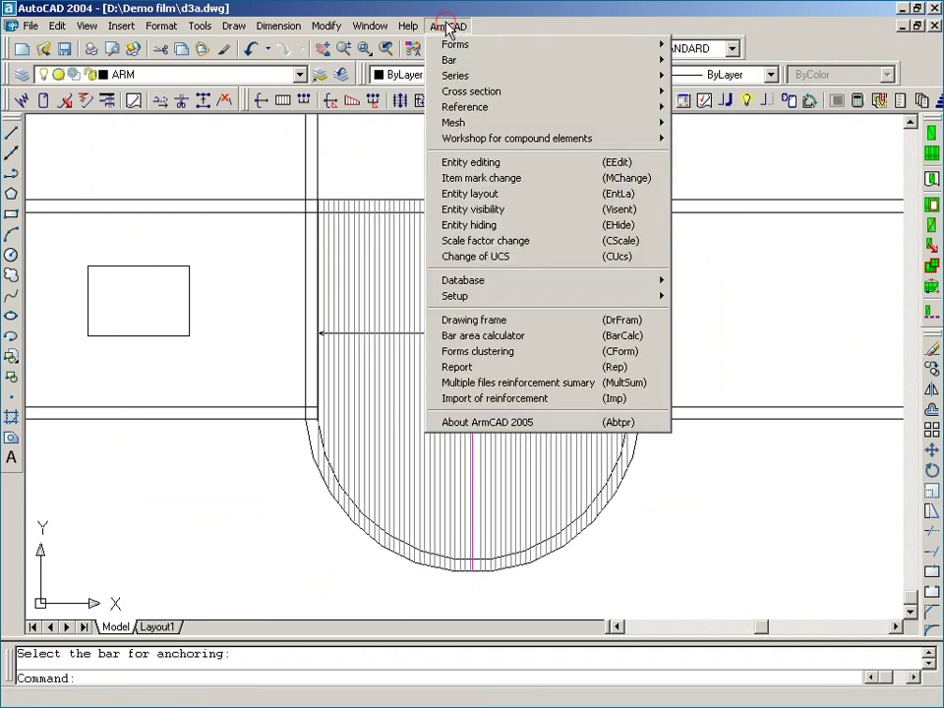
Step: Open the bar report, zoom into the specification table to read bar lengths, then close it
left_click(470, 372)
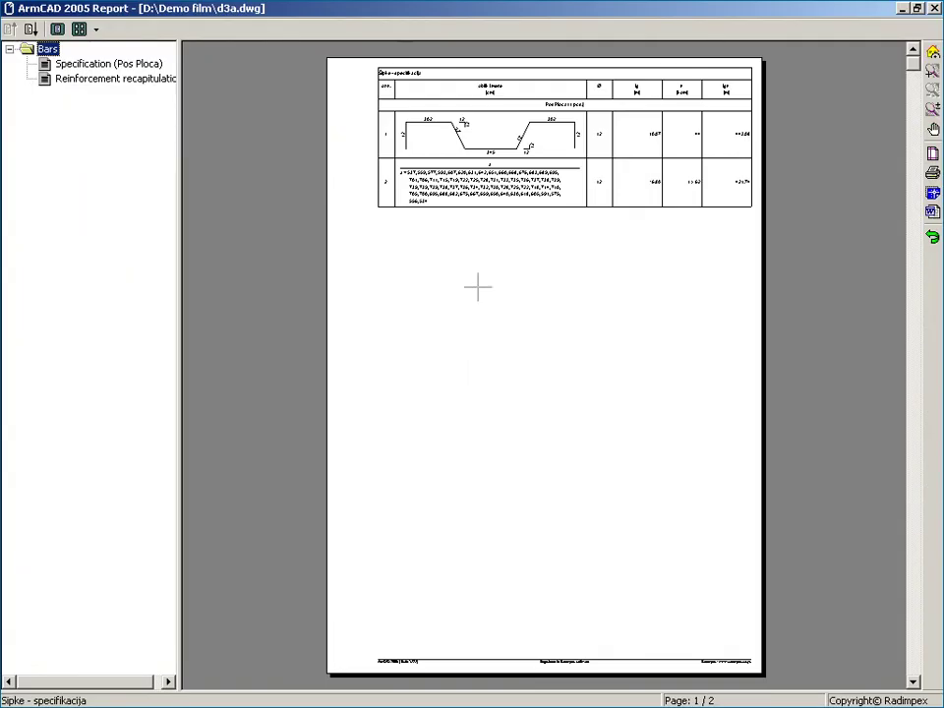
left_click(484, 199)
left_click(484, 199)
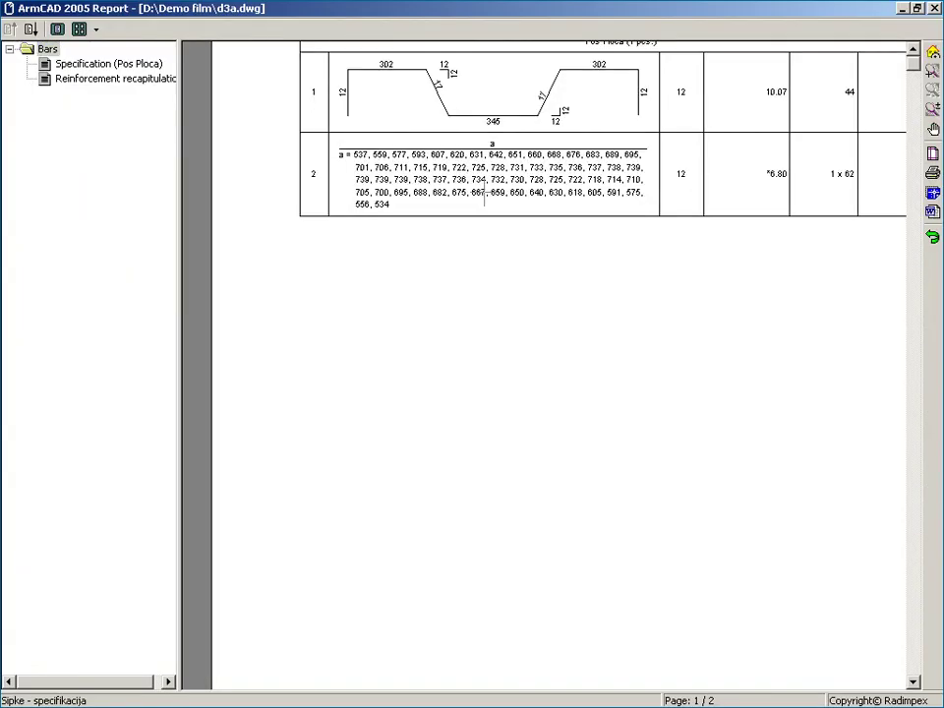
left_click(483, 197)
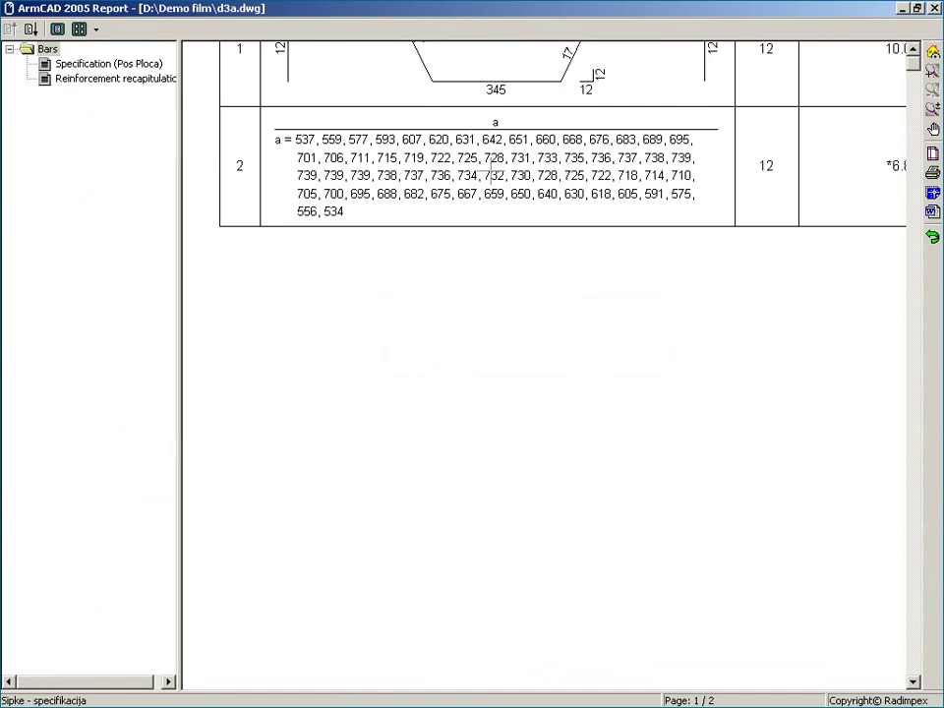
left_click(933, 239)
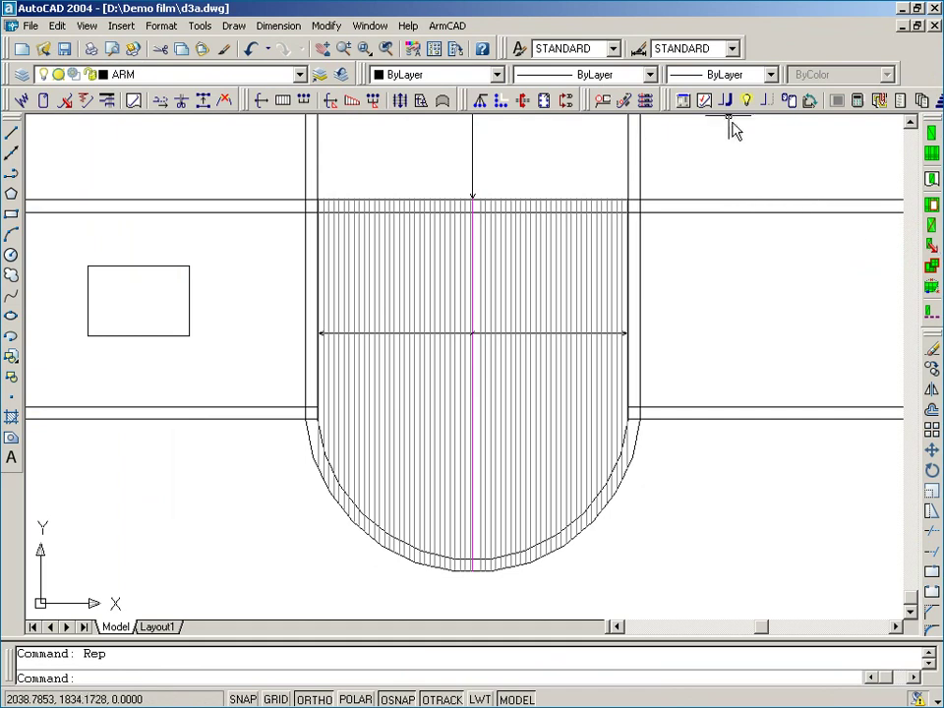
Step: With EntLa, untick Full view for the arched panel's hatched bar series and zoom out
left_click(726, 100)
left_click(658, 343)
left_click(471, 285)
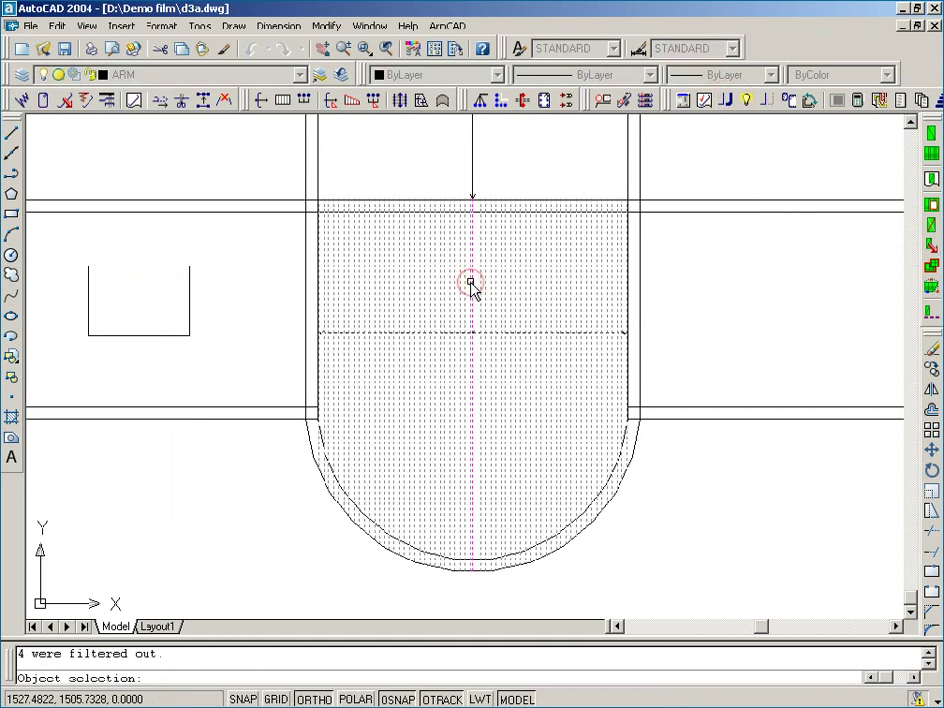
key("Return")
left_click(426, 375)
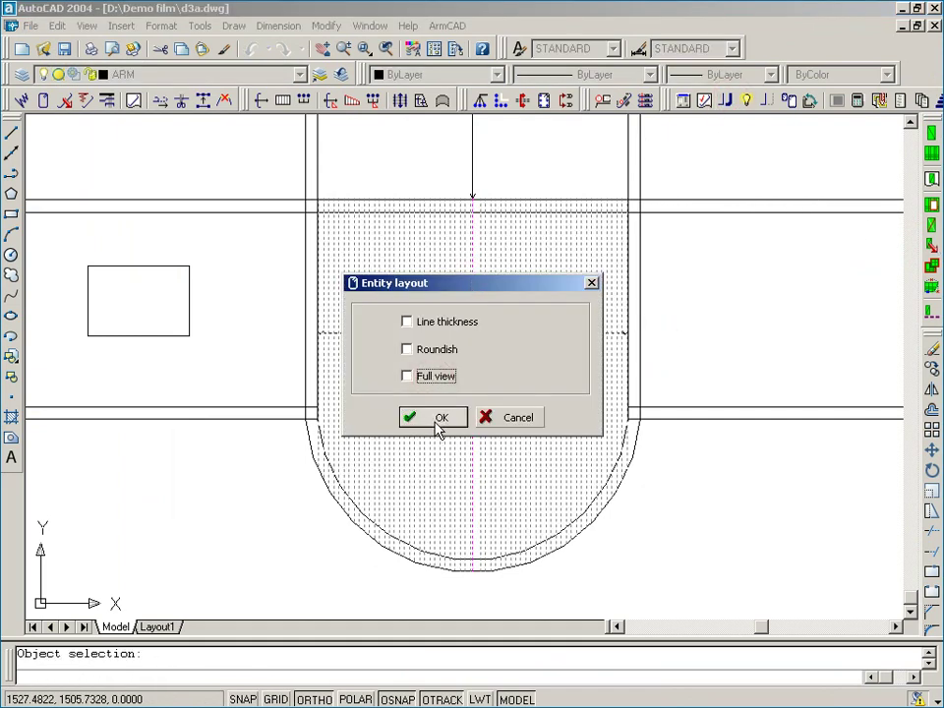
left_click(438, 421)
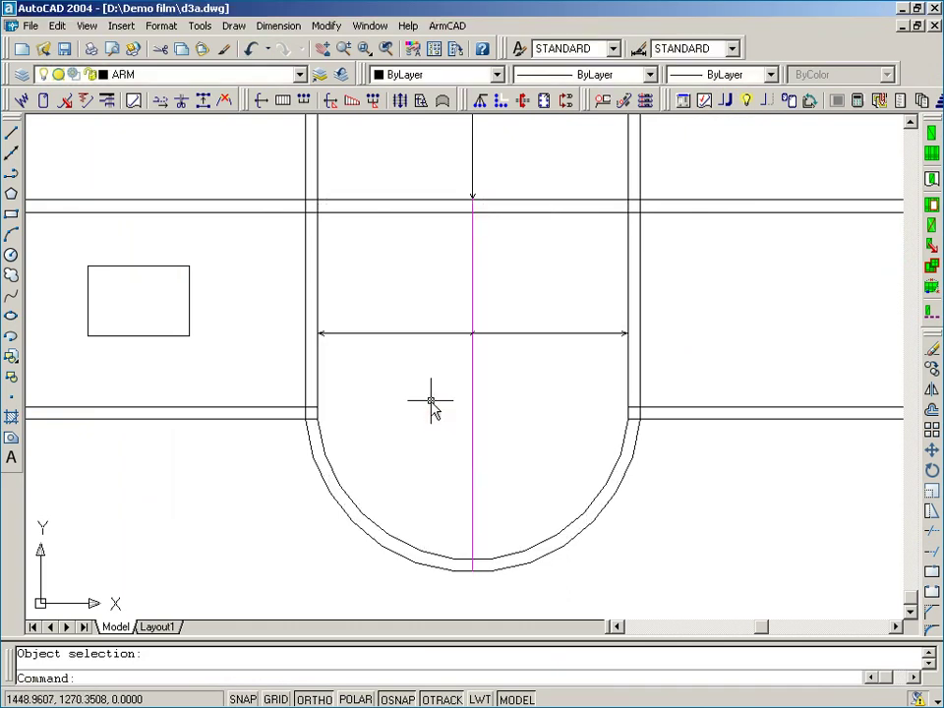
scroll(431, 401, "down", 5)
middle_click_drag(695, 268, 500, 288)
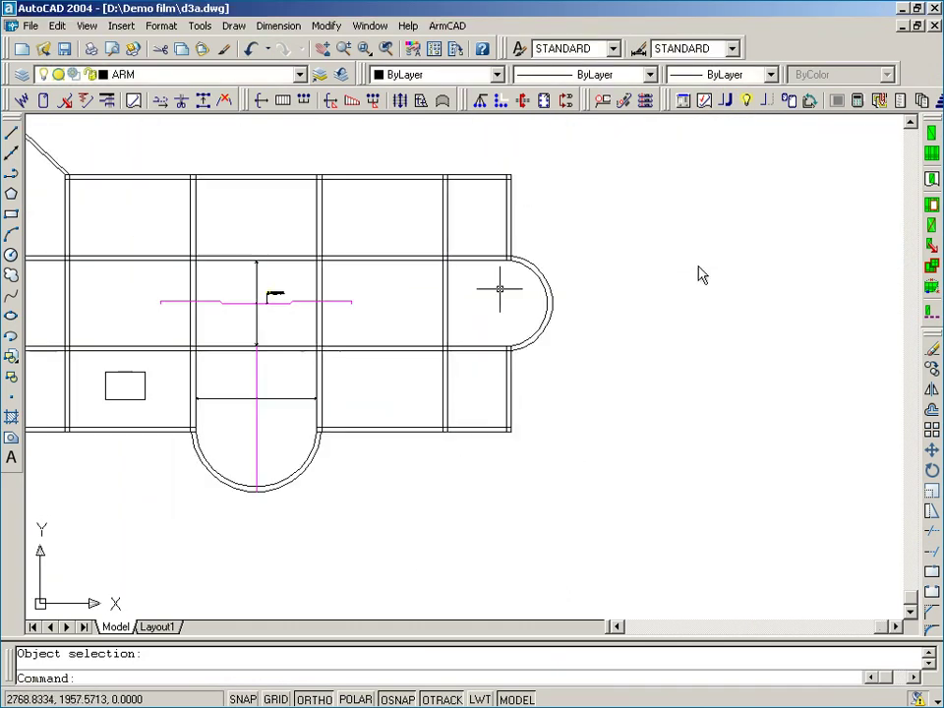
scroll(500, 288, "up", 3)
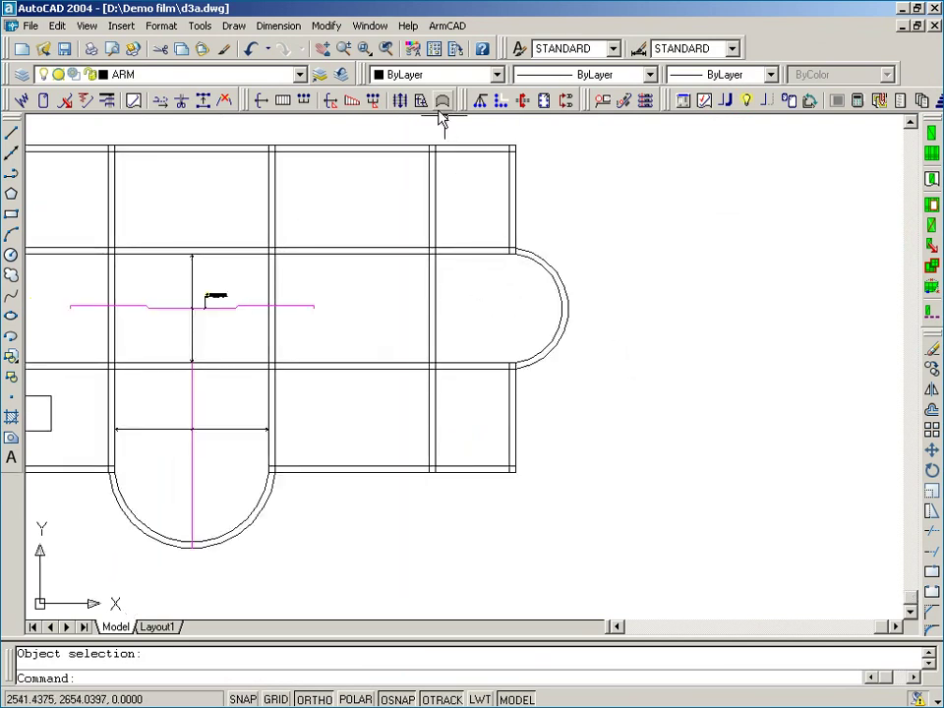
Step: Start the Slab covering with series of bars command from the ArmCAD menu
left_click(444, 27)
mouse_move(455, 76)
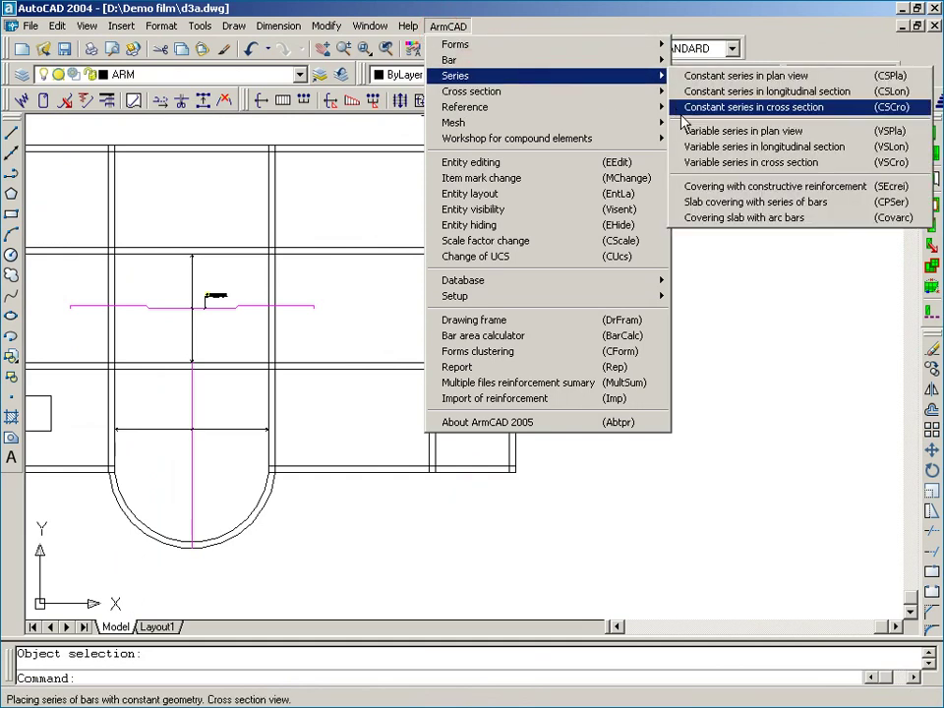
left_click(735, 203)
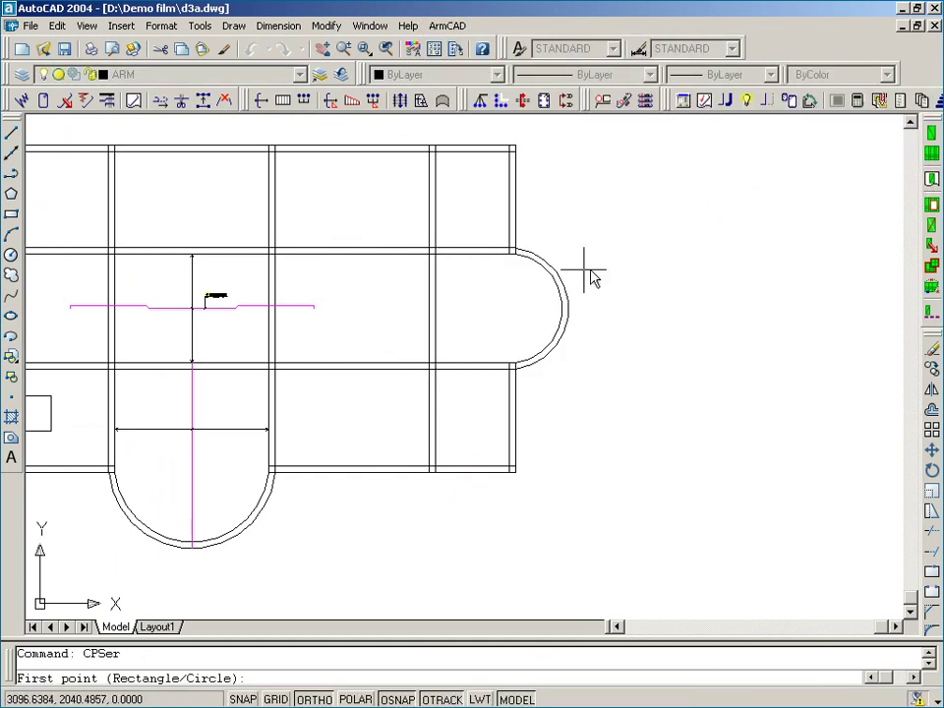
scroll(465, 329, "down", 1)
scroll(455, 328, "up", 3)
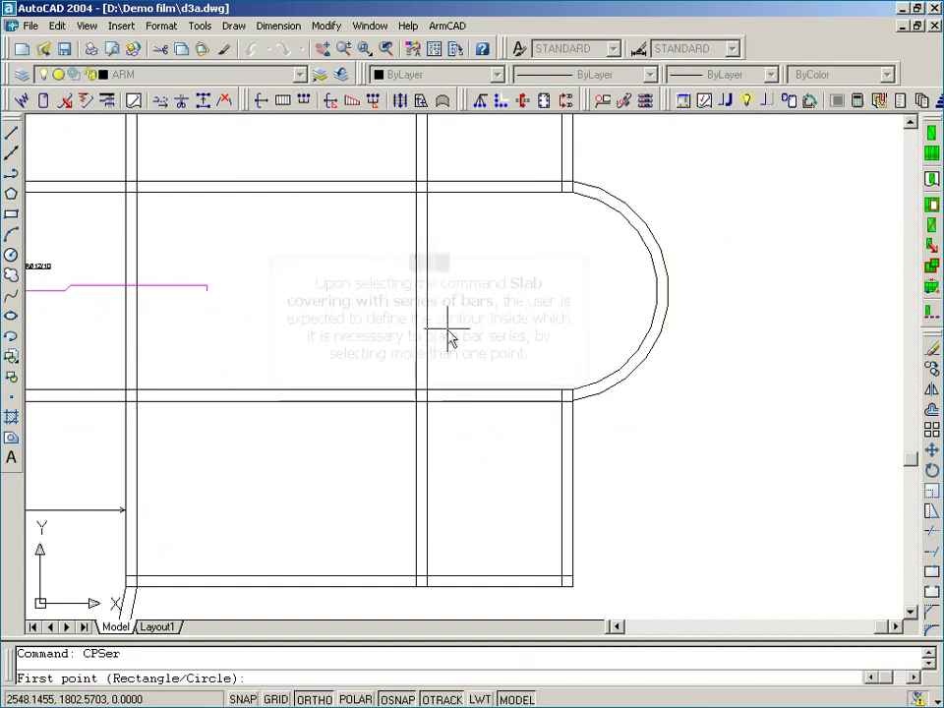
Step: Trace the panel contour: two bay corners, an arc through the rounded edge, then close it
left_click(428, 393)
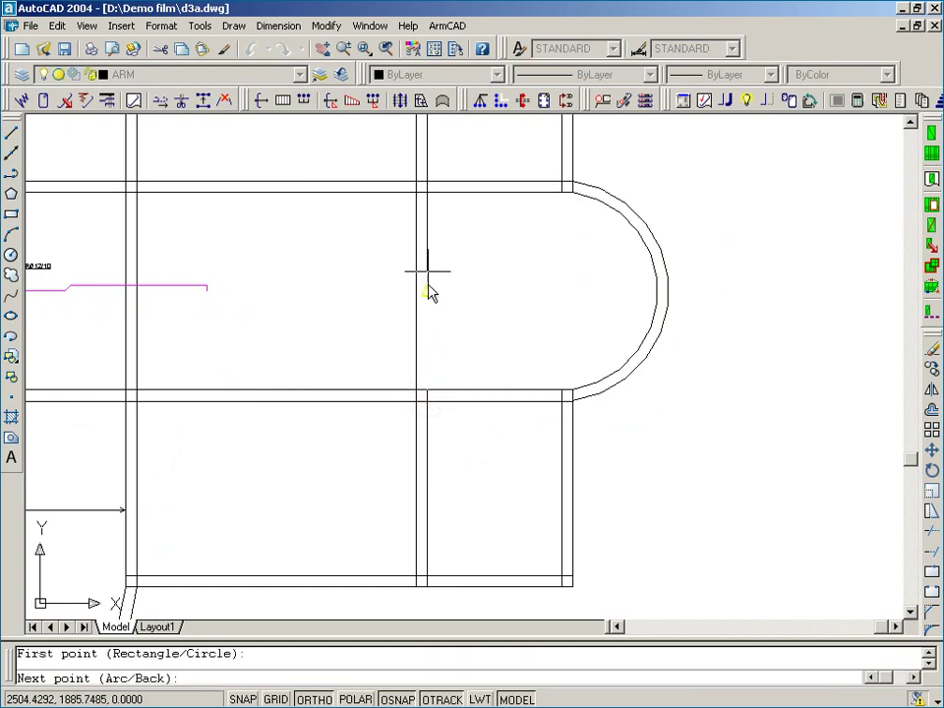
left_click(427, 193)
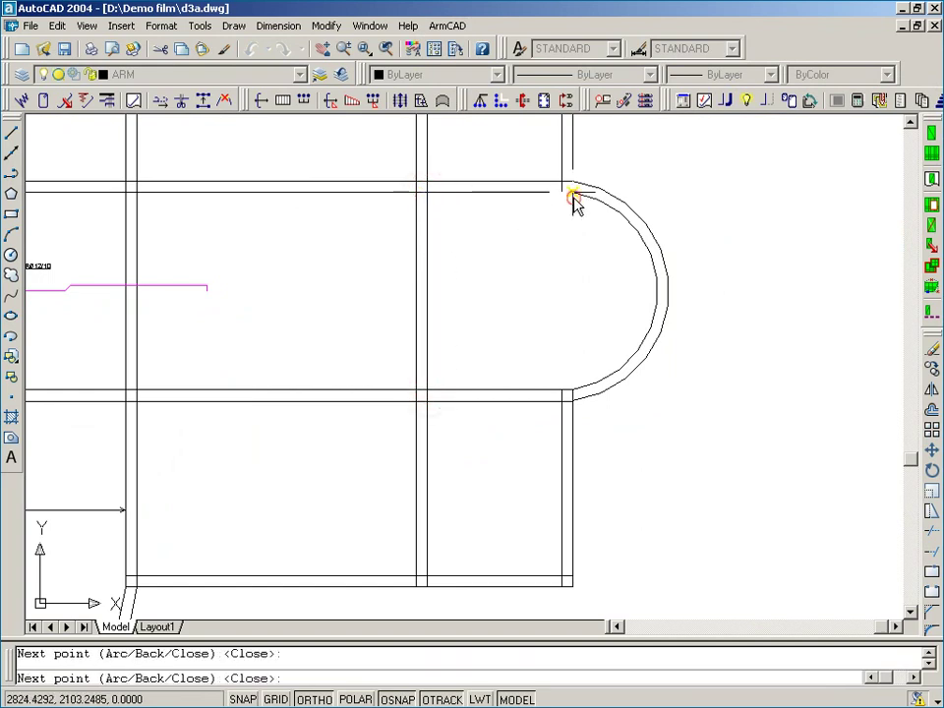
type("a")
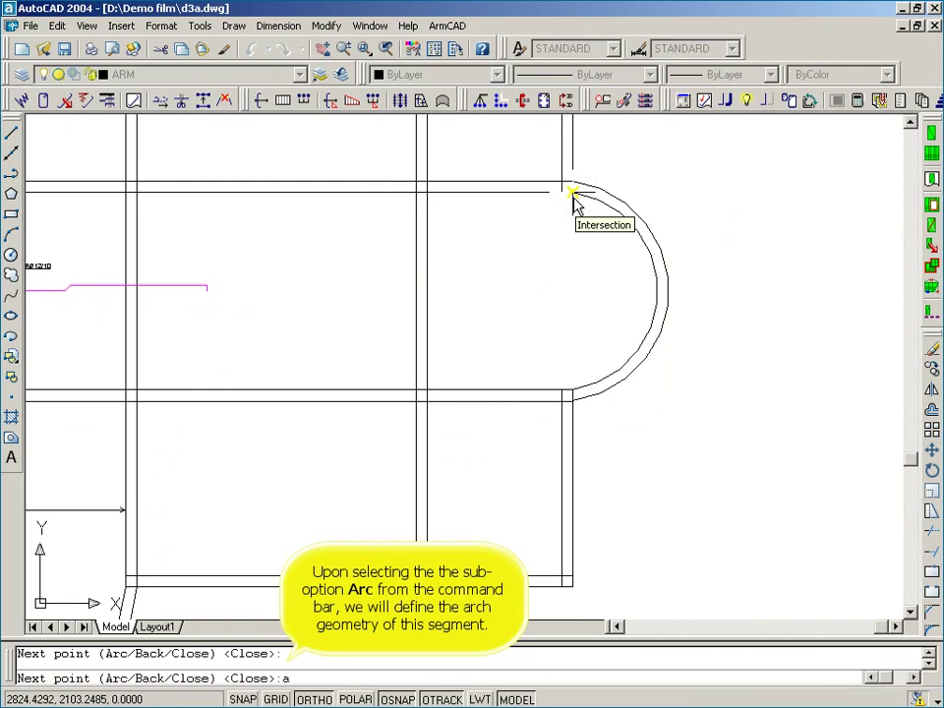
key("Return")
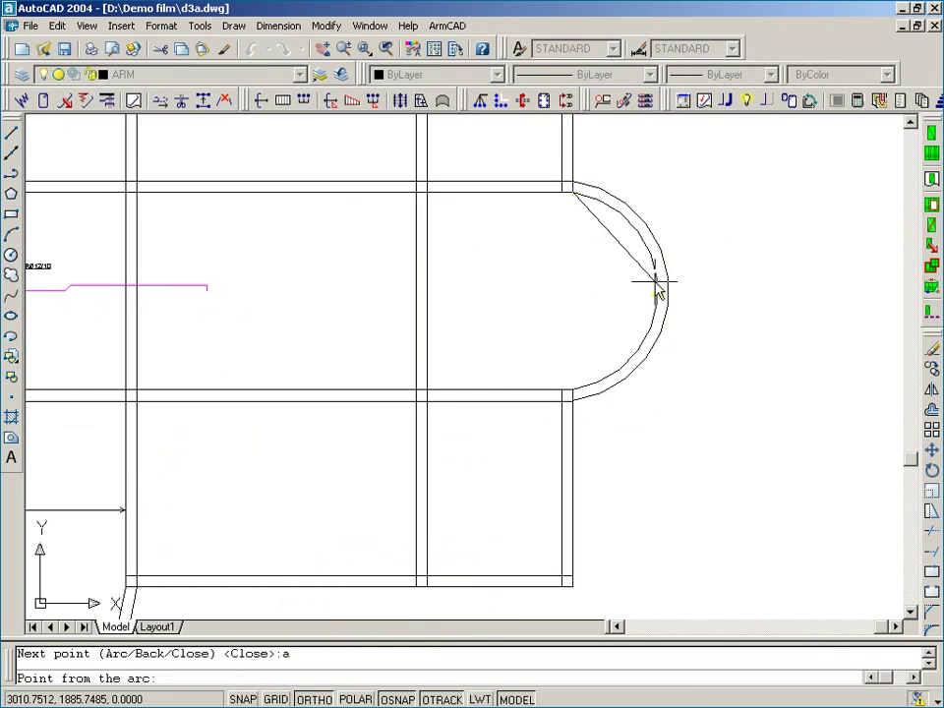
left_click(655, 287)
left_click(572, 392)
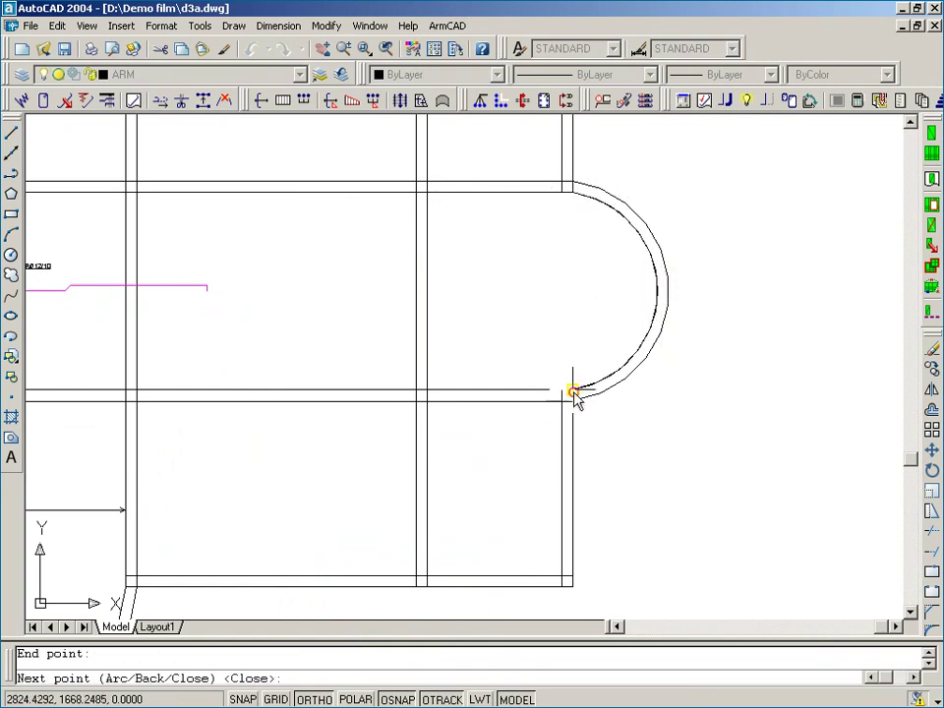
key("Return")
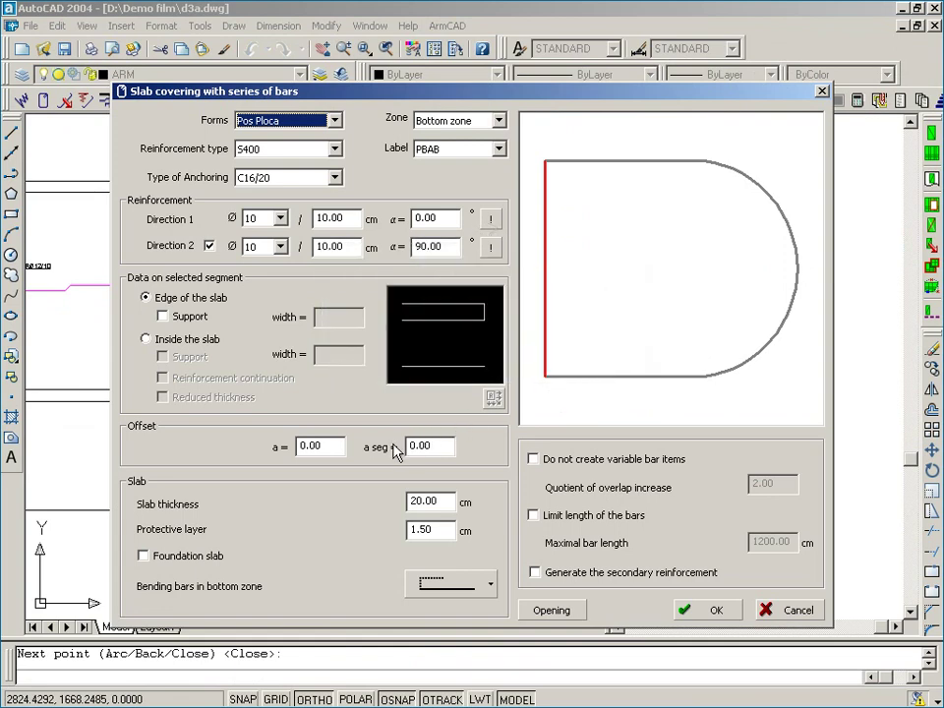
Step: Set the slab offset to -12.50 and the anchoring class to C25/30
double_click(309, 446)
type("-")
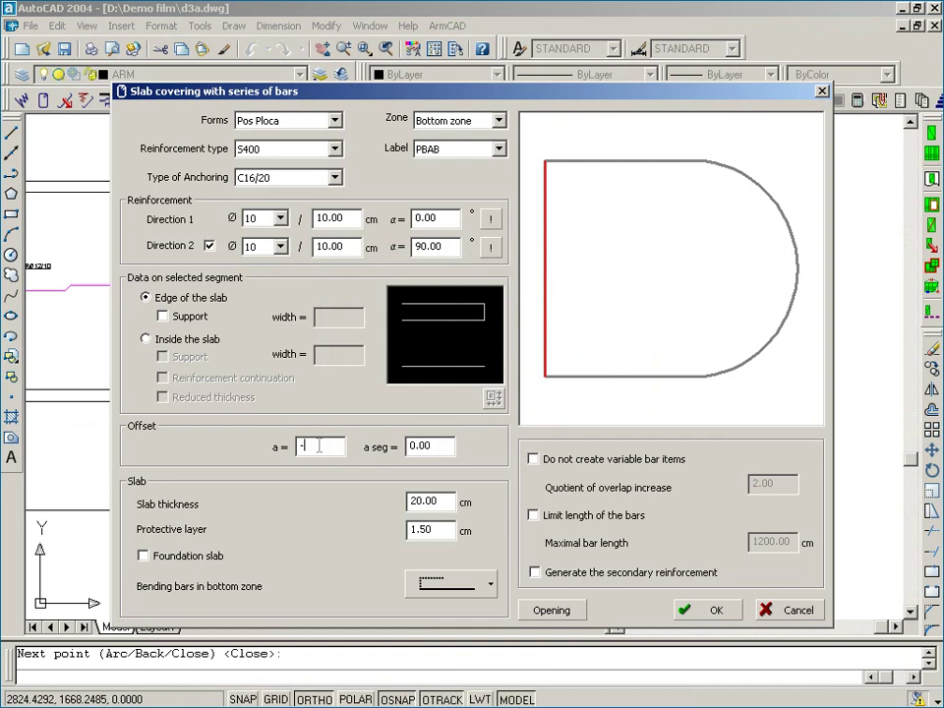
type("12.5")
key("Tab")
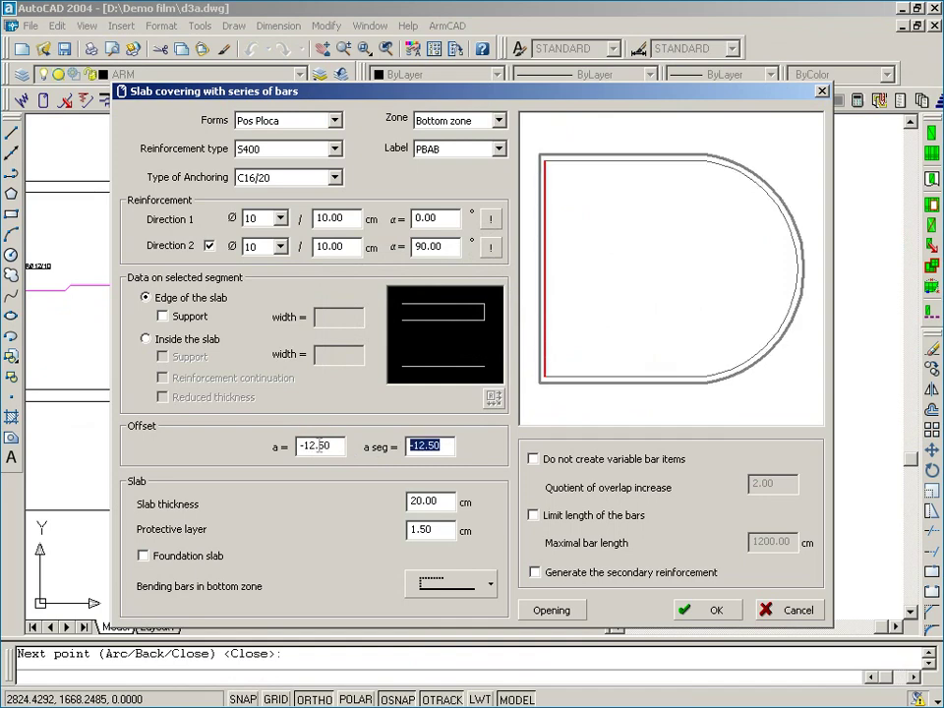
left_click(334, 177)
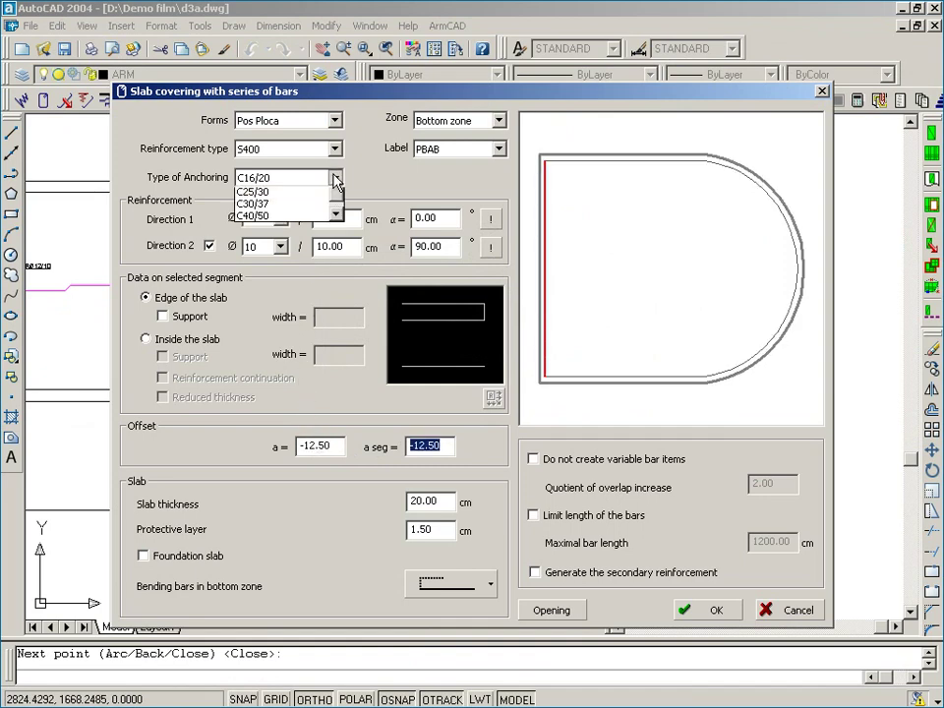
left_click(282, 219)
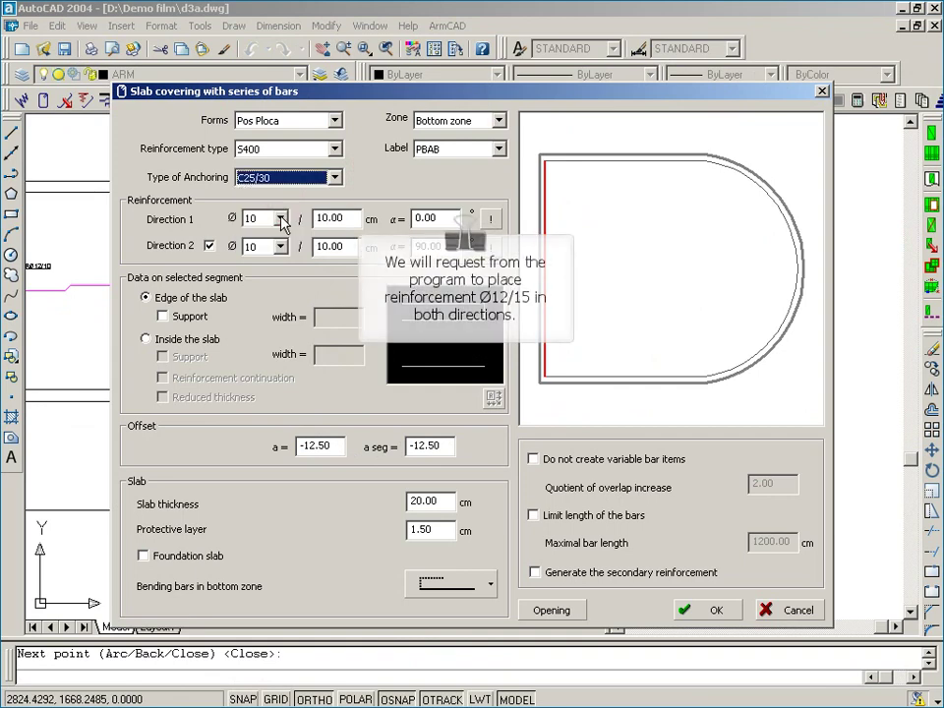
Step: Set Ø12 bars at 15.00 cm spacing in both directions
left_click(281, 218)
left_click(281, 246)
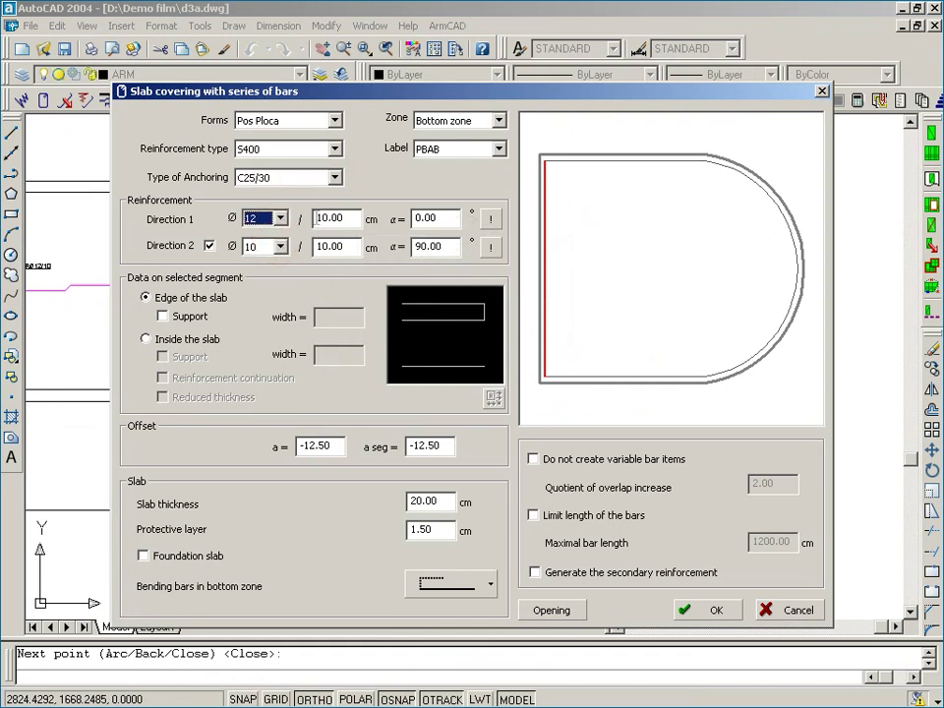
key("Tab")
type("15")
key("Tab")
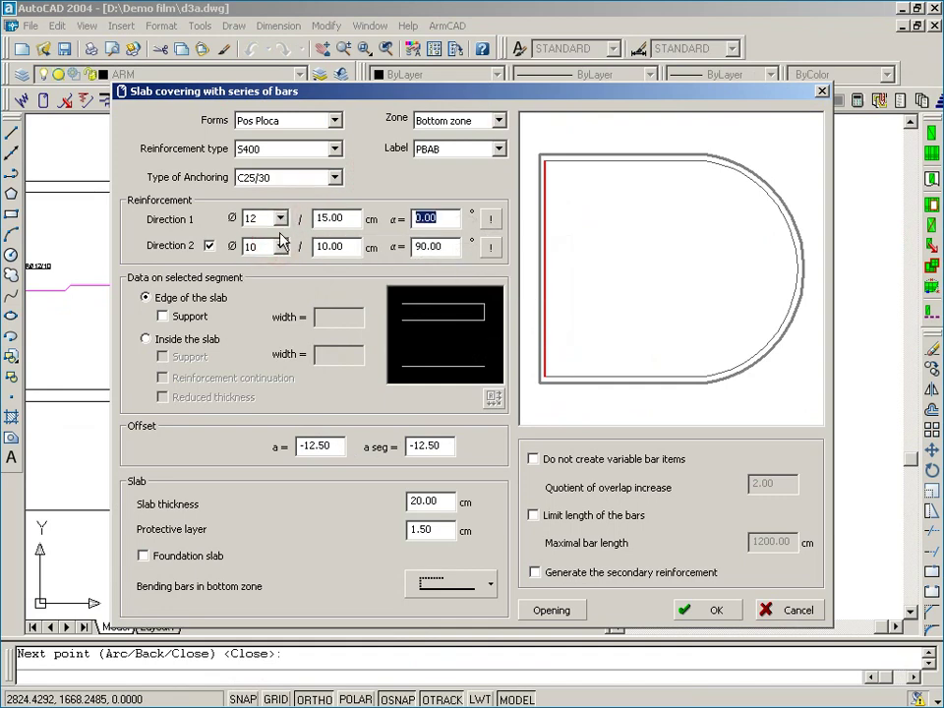
left_click(281, 246)
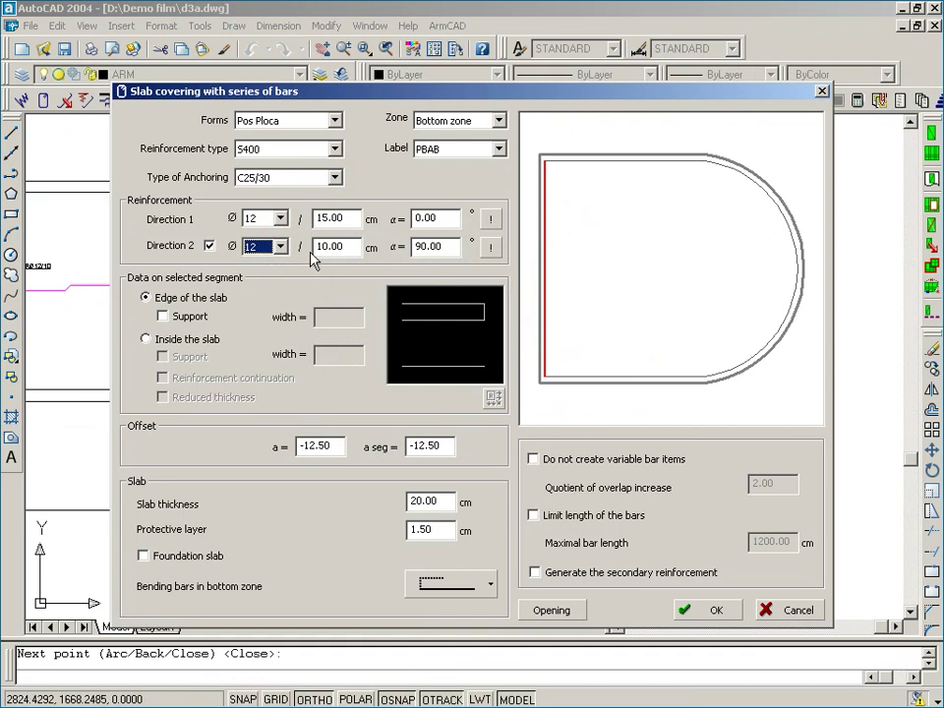
double_click(312, 247)
type("15")
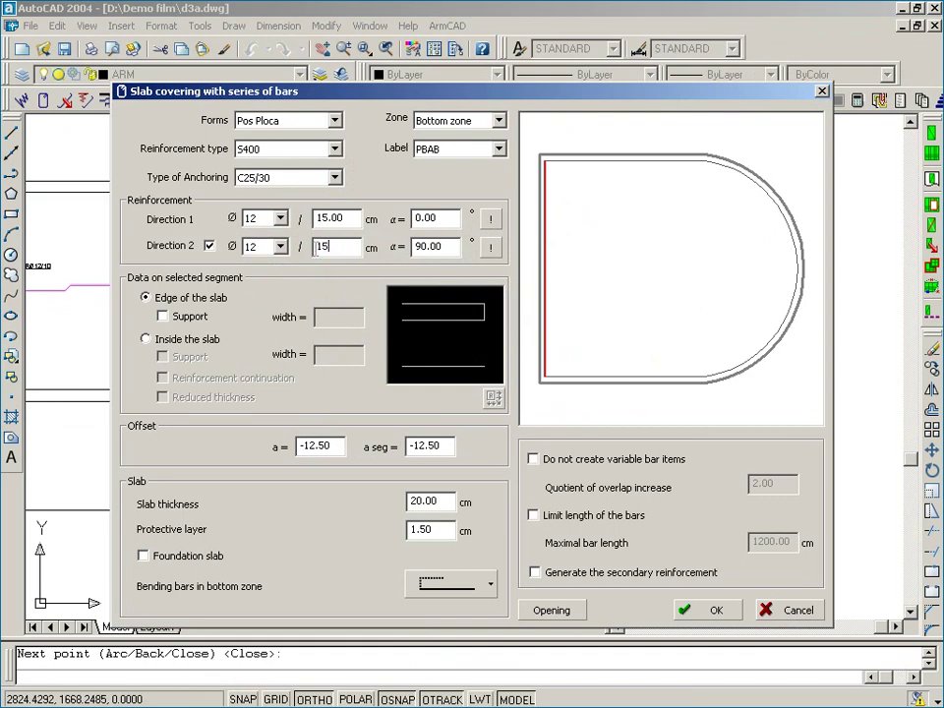
key("Tab")
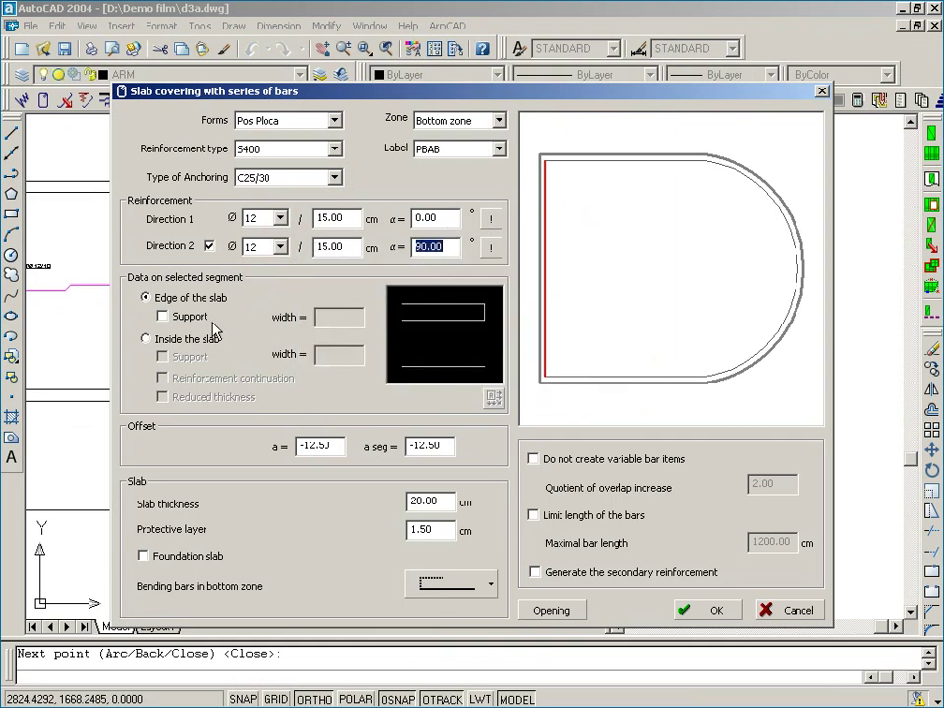
Step: Mark the left edge Inside the slab with a 25 cm support, applying it to the whole contour
left_click(182, 340)
left_click(189, 357)
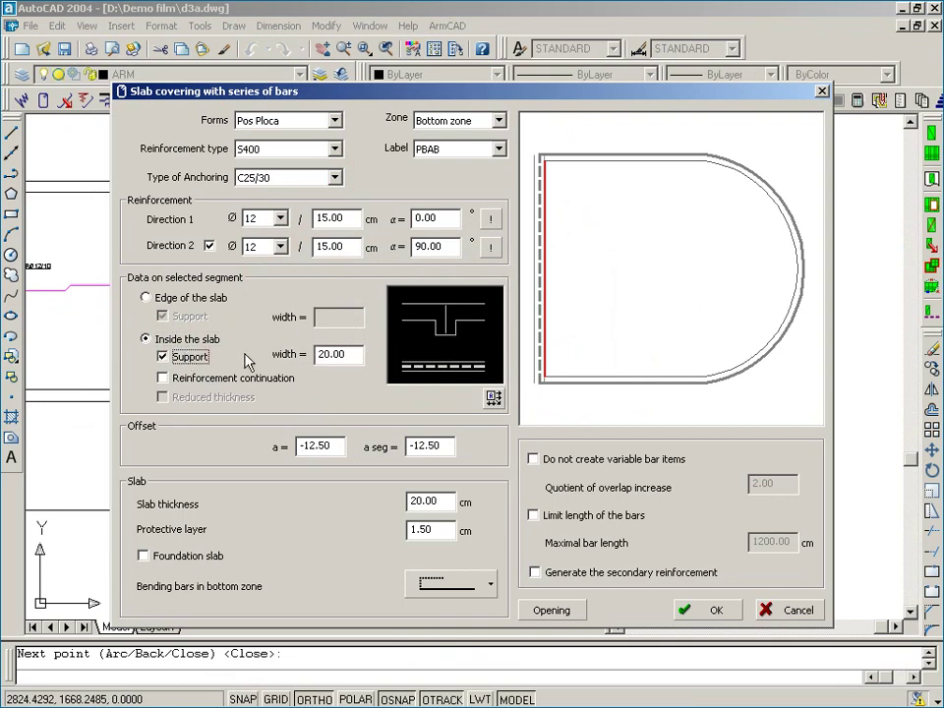
double_click(315, 352)
type("24")
key("BackSpace")
type("5")
key("Tab")
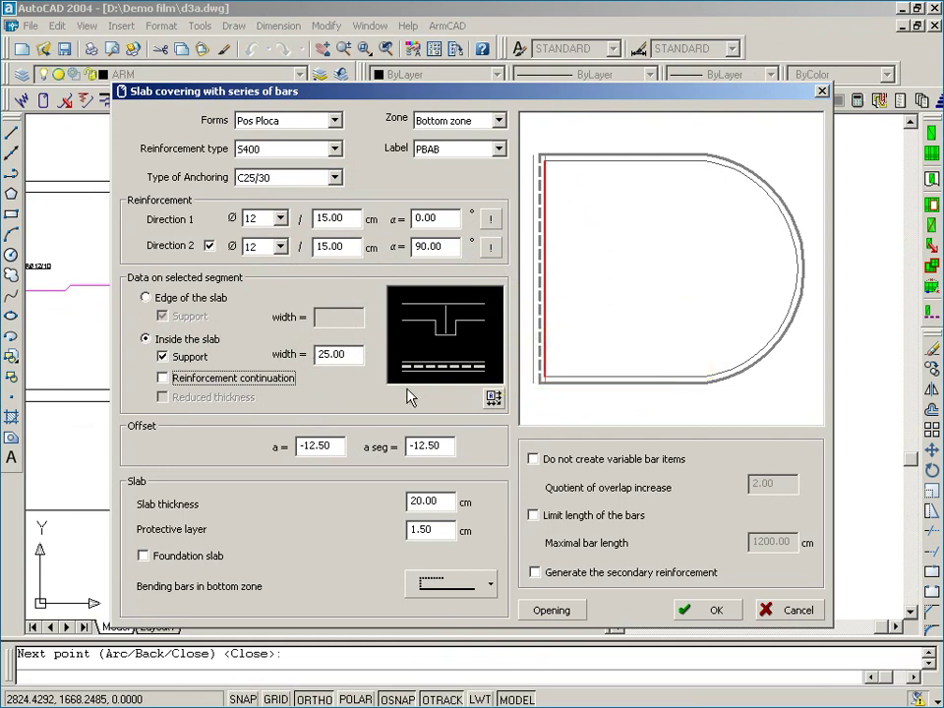
left_click(493, 397)
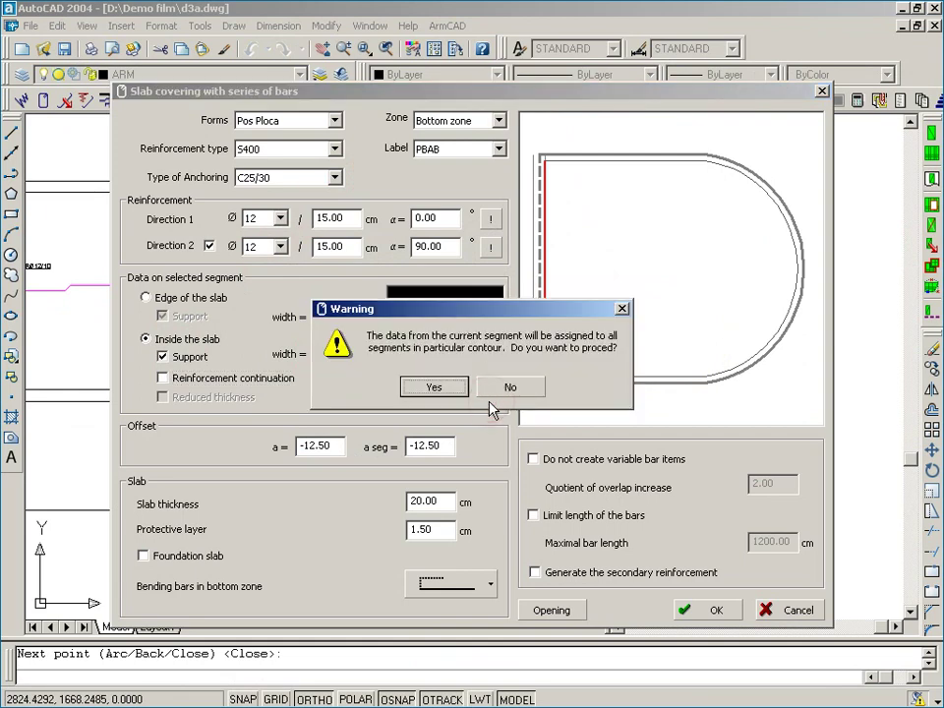
Step: Confirm assigning the data to all segments and set the arc as the slab's outer edge
left_click(433, 388)
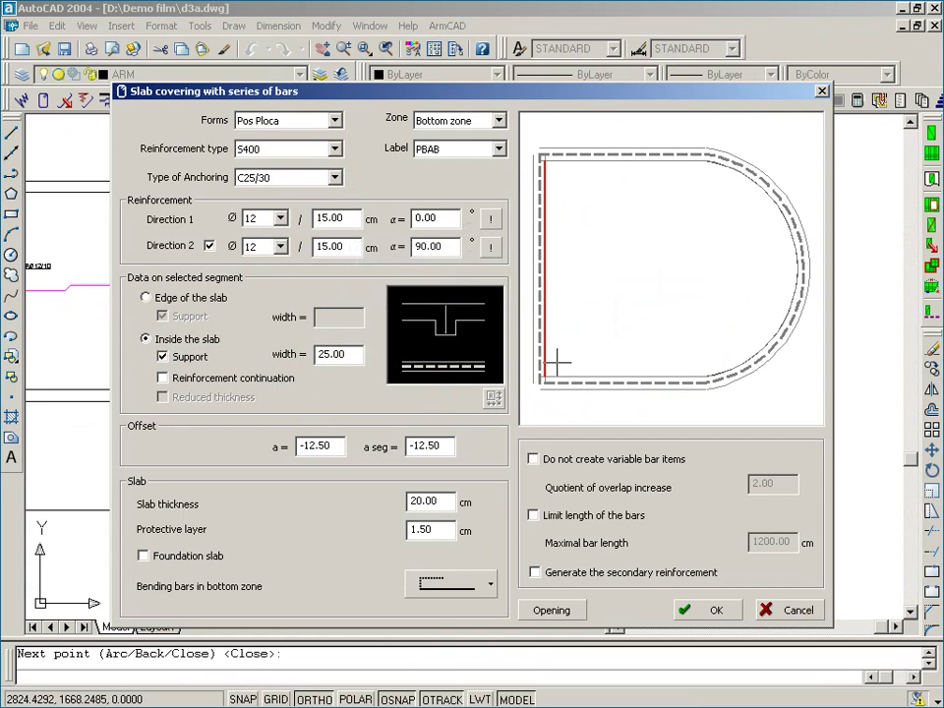
left_click(802, 283)
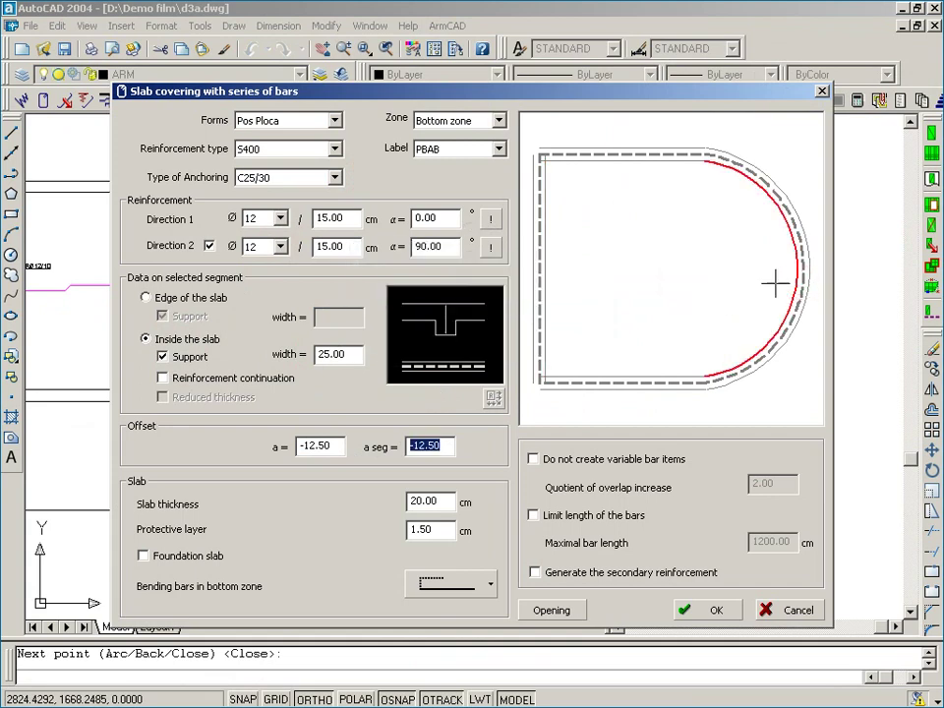
left_click(221, 304)
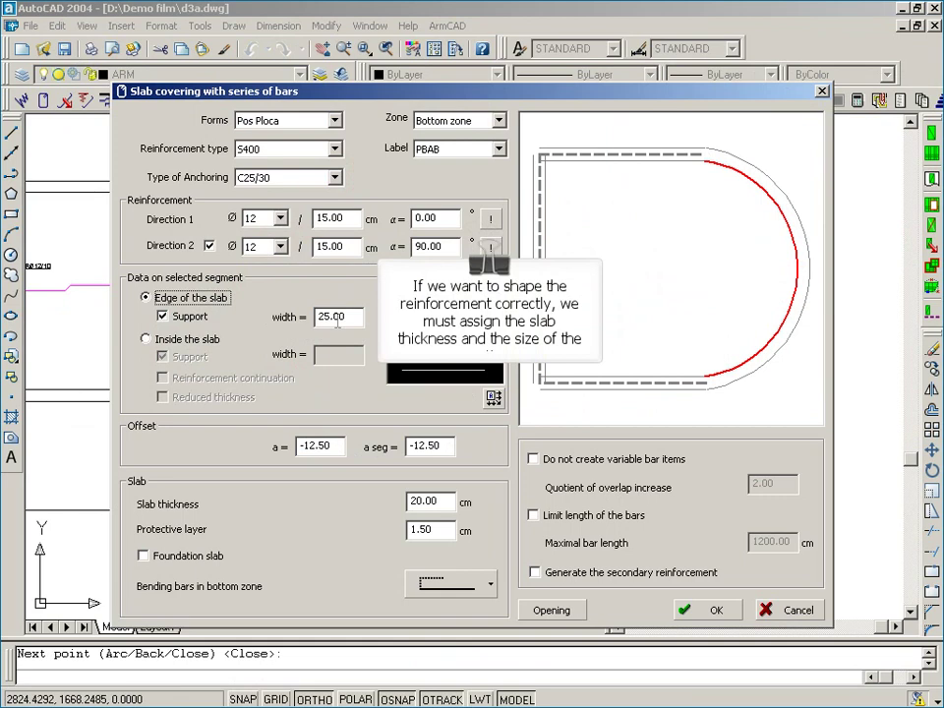
Step: Set the slab thickness to 16 cm and the protective layer to 2 cm
double_click(421, 501)
type("16")
key("Tab")
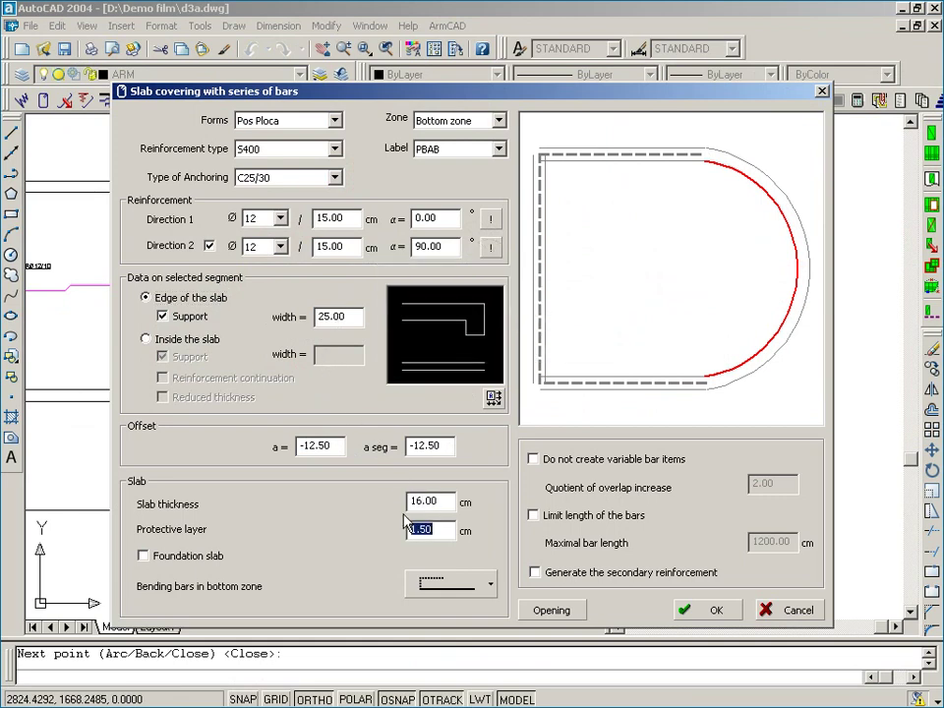
key("BackSpace")
type("2")
key("Tab")
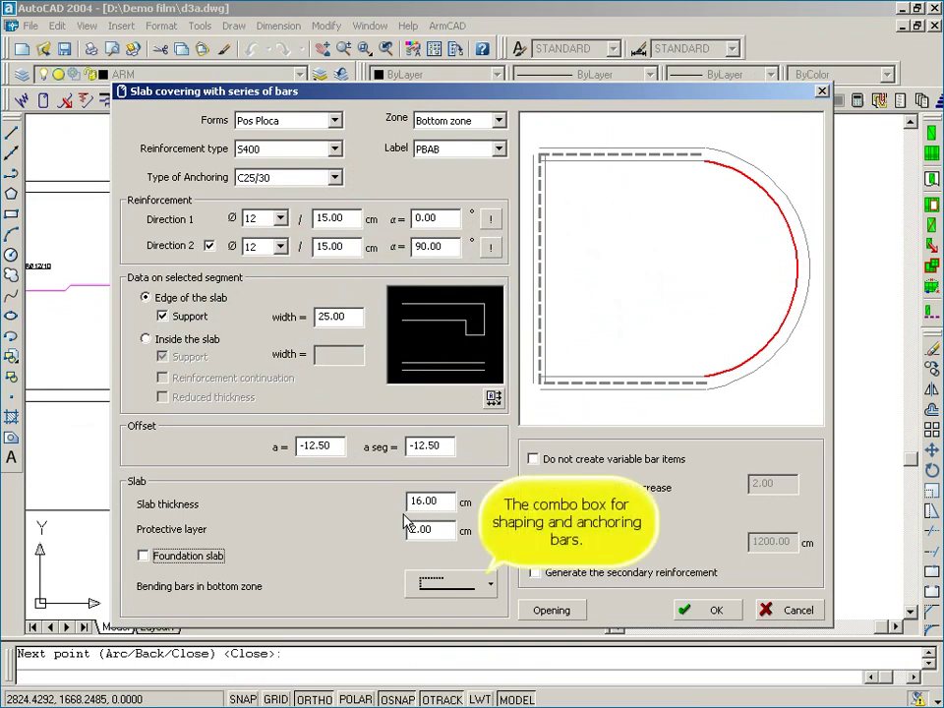
Step: Choose the bottom-zone bar bending shape and accept the series settings
left_click(491, 593)
left_click(527, 593)
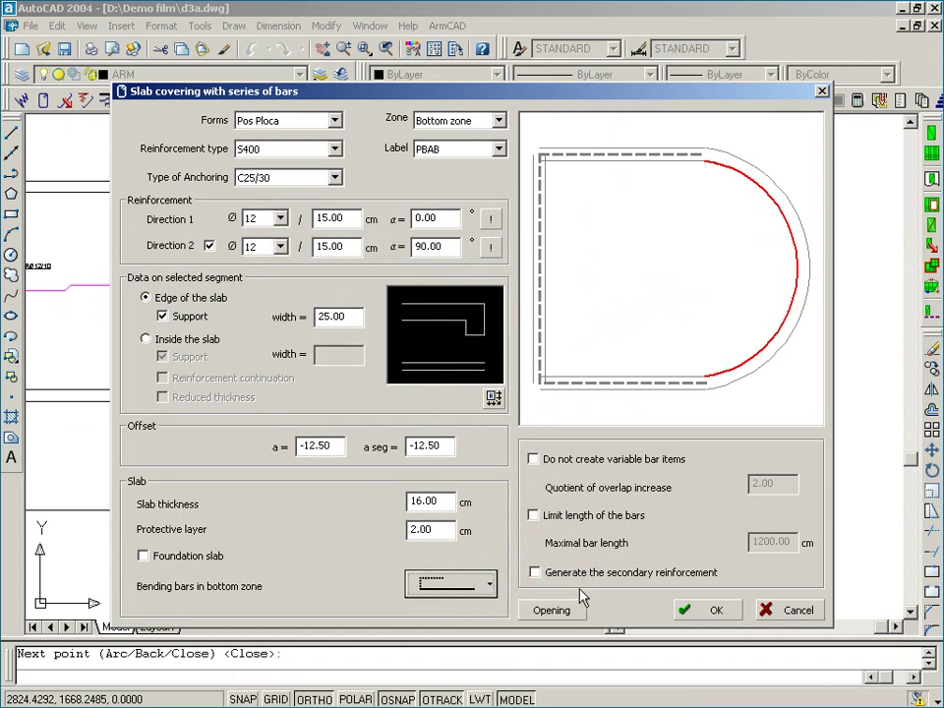
left_click(715, 620)
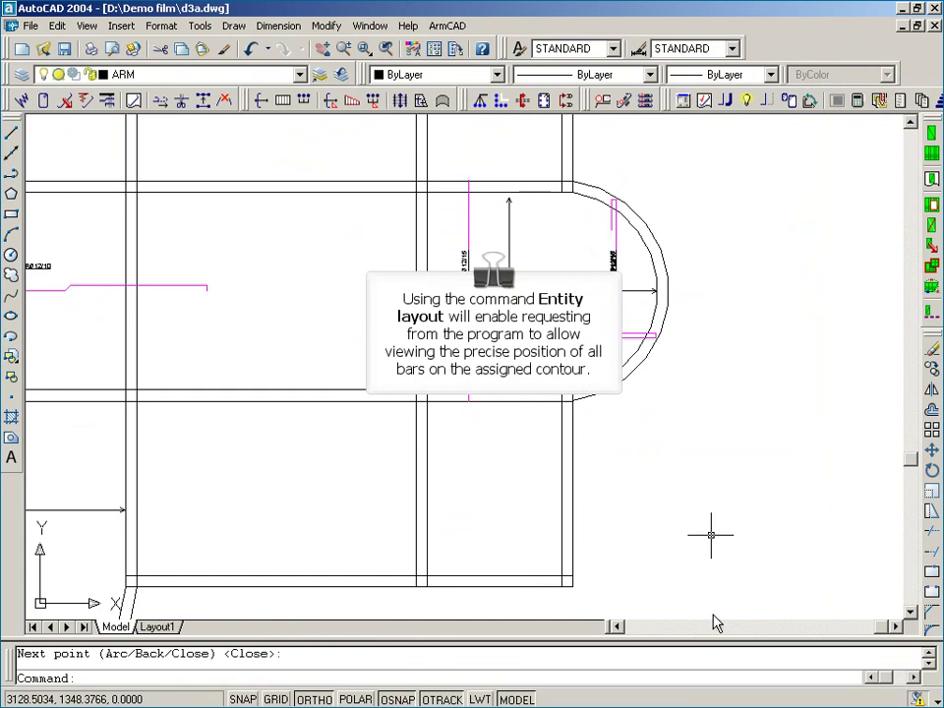
Step: Use EntLa to turn on Full view for the rounded panel's series, showing the Ø12/15 mesh
left_click(728, 101)
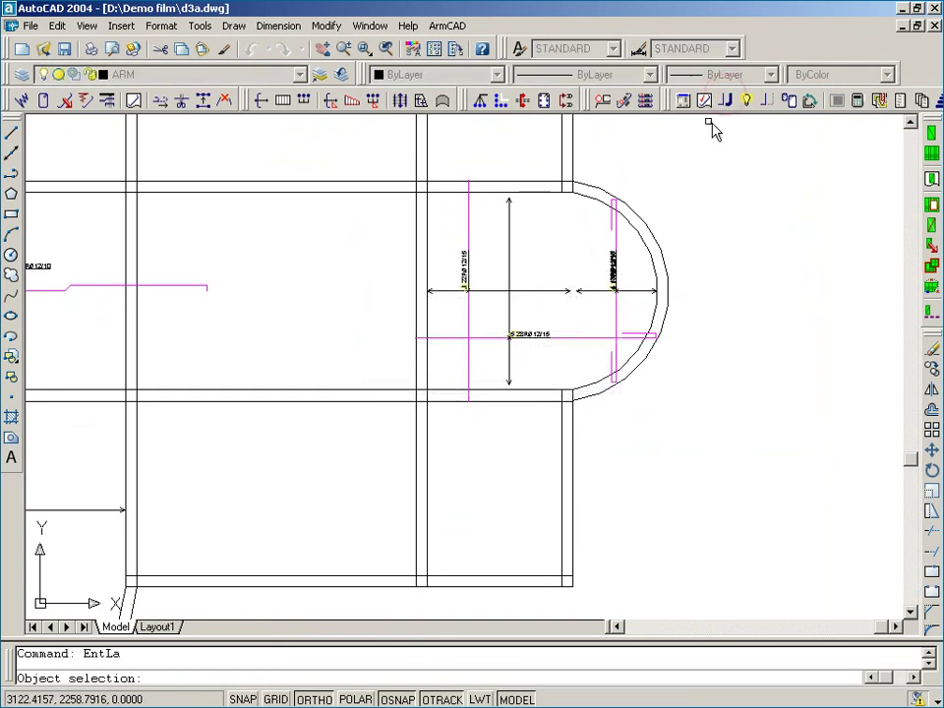
left_click(678, 354)
left_click(462, 226)
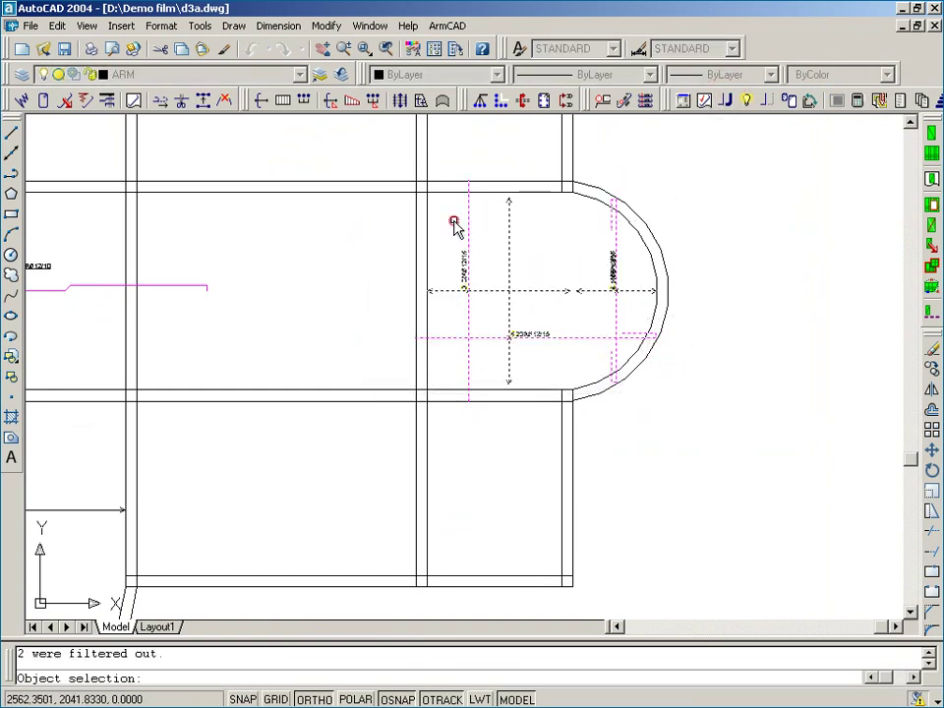
key("Return")
left_click(435, 380)
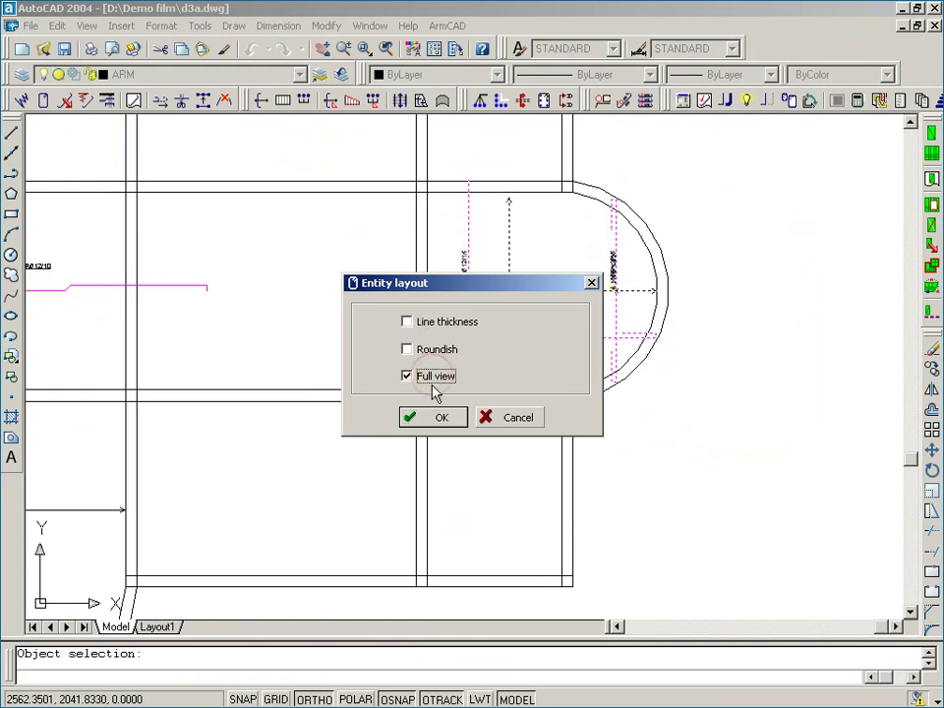
left_click(438, 420)
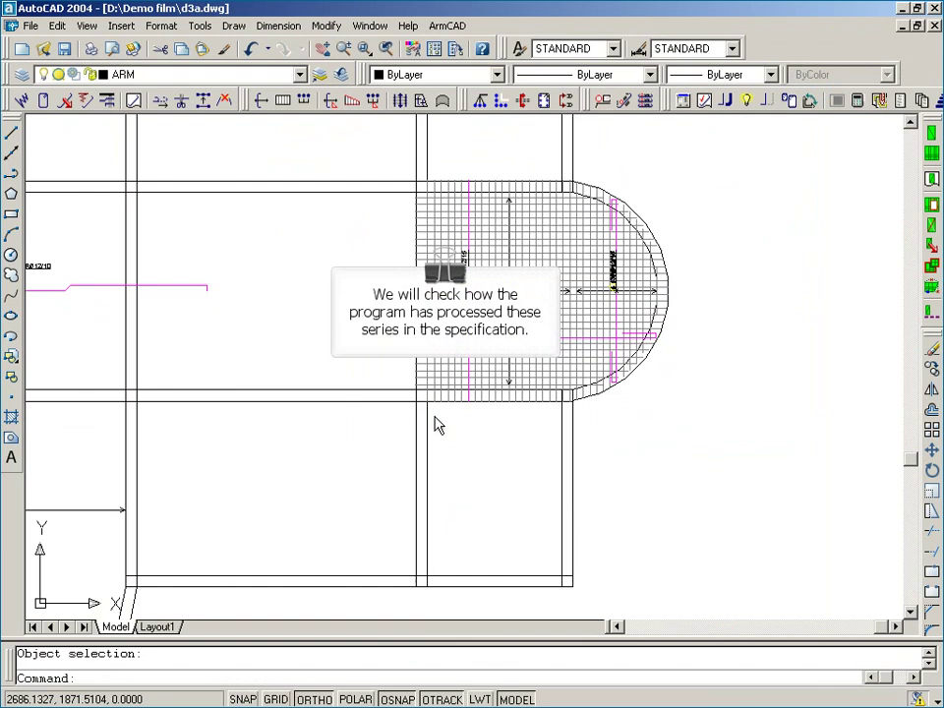
left_click(448, 27)
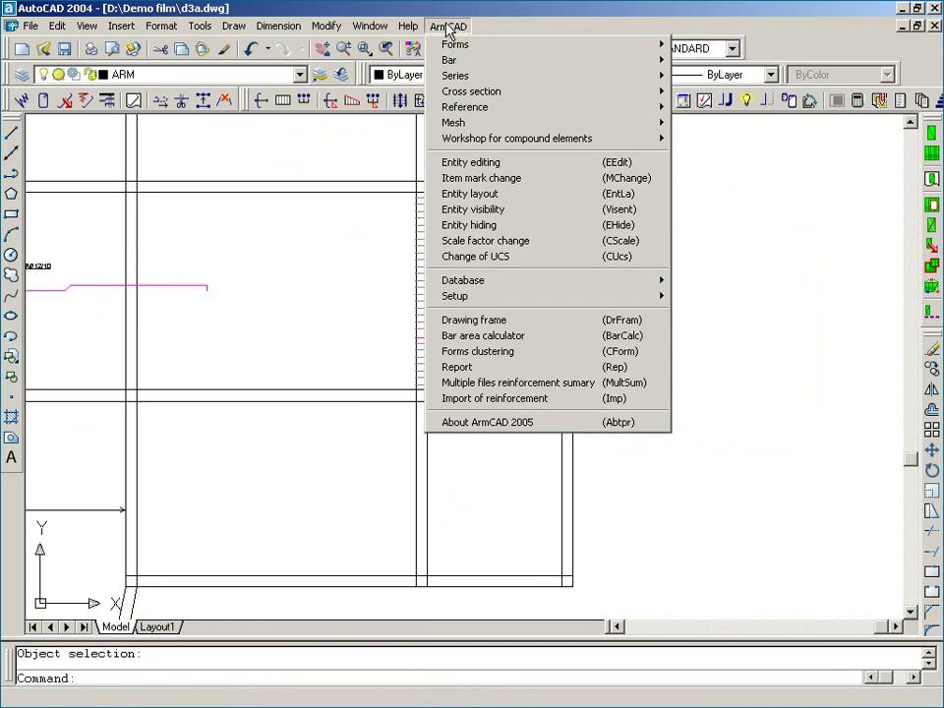
left_click(474, 367)
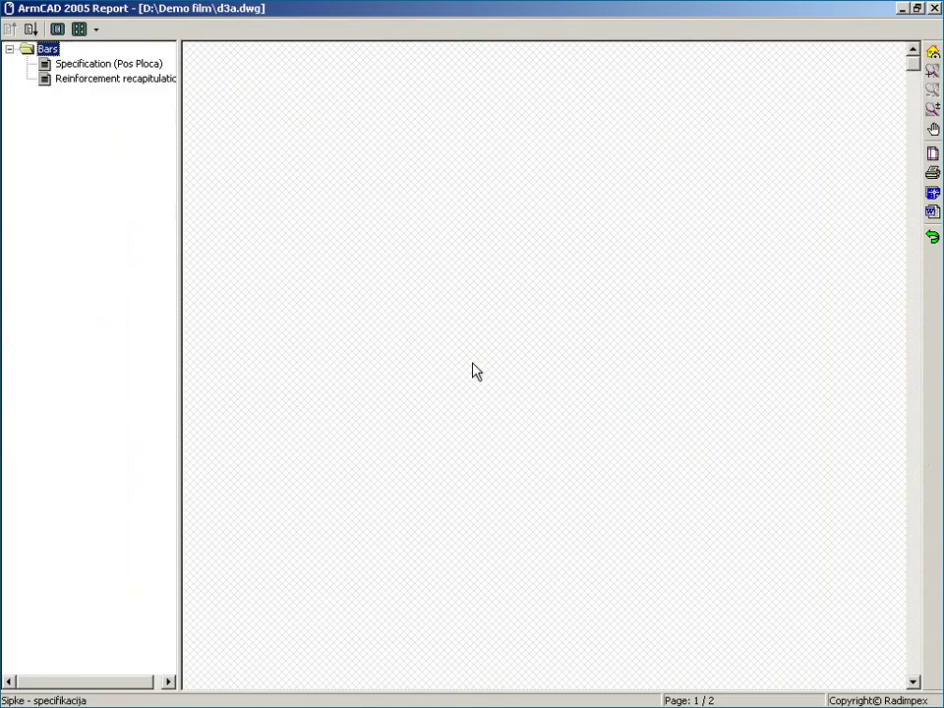
left_click(468, 255)
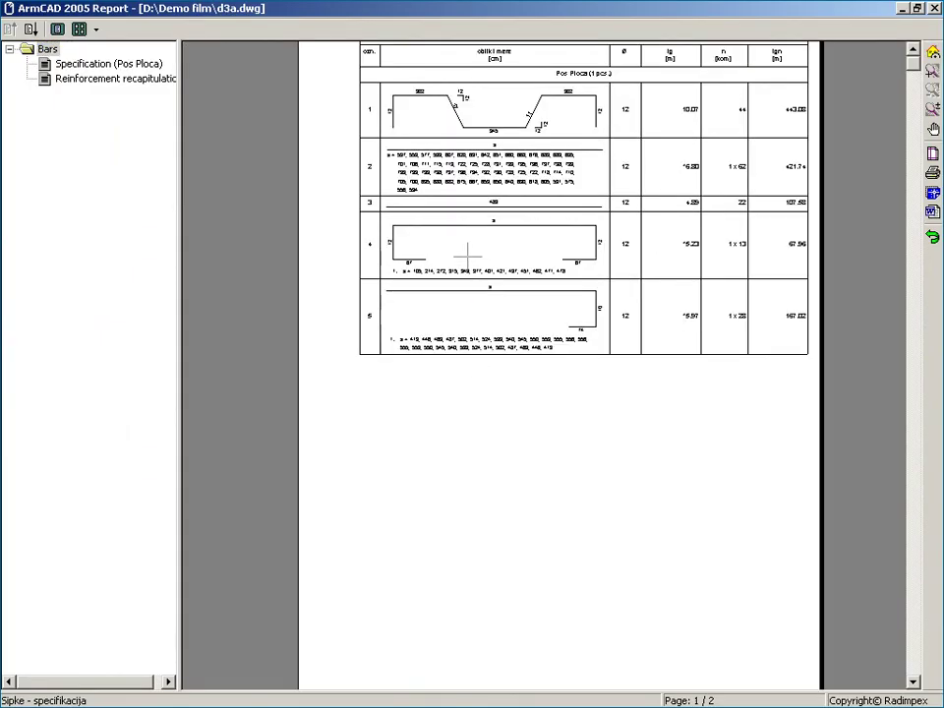
left_click(468, 256)
left_click(468, 257)
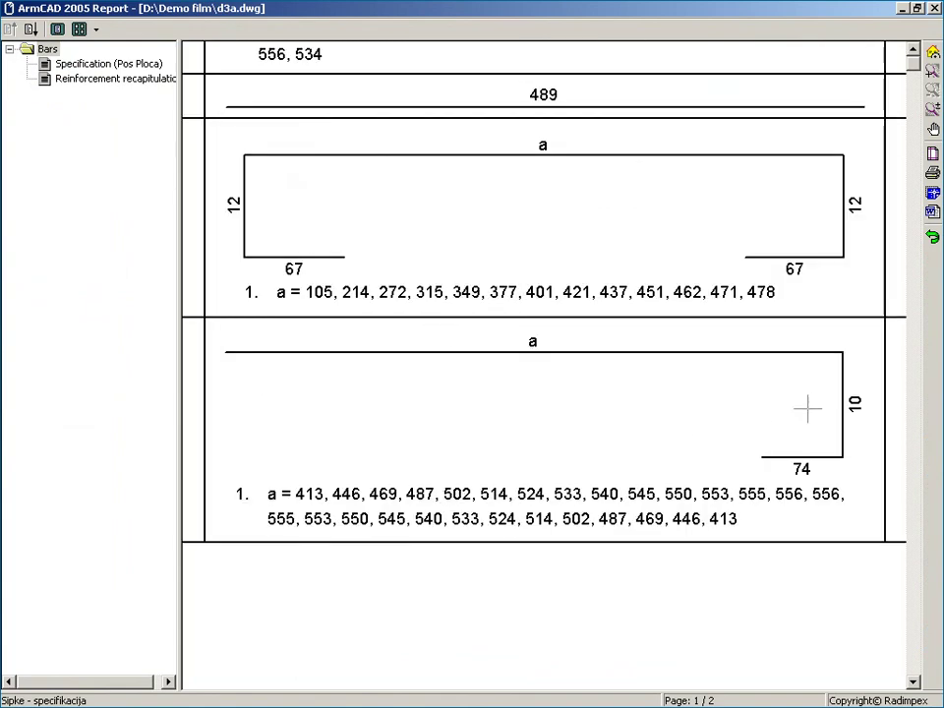
left_click(931, 239)
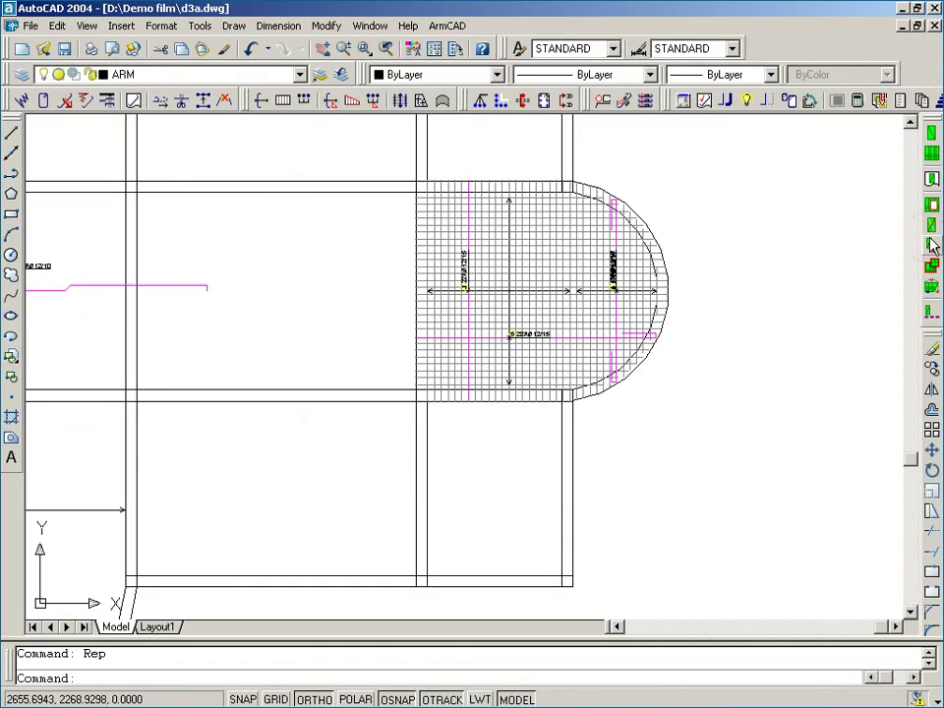
Step: Use EntLa on the rounded panel's bar grid and untick Full view for compact display
left_click(742, 102)
left_click(673, 373)
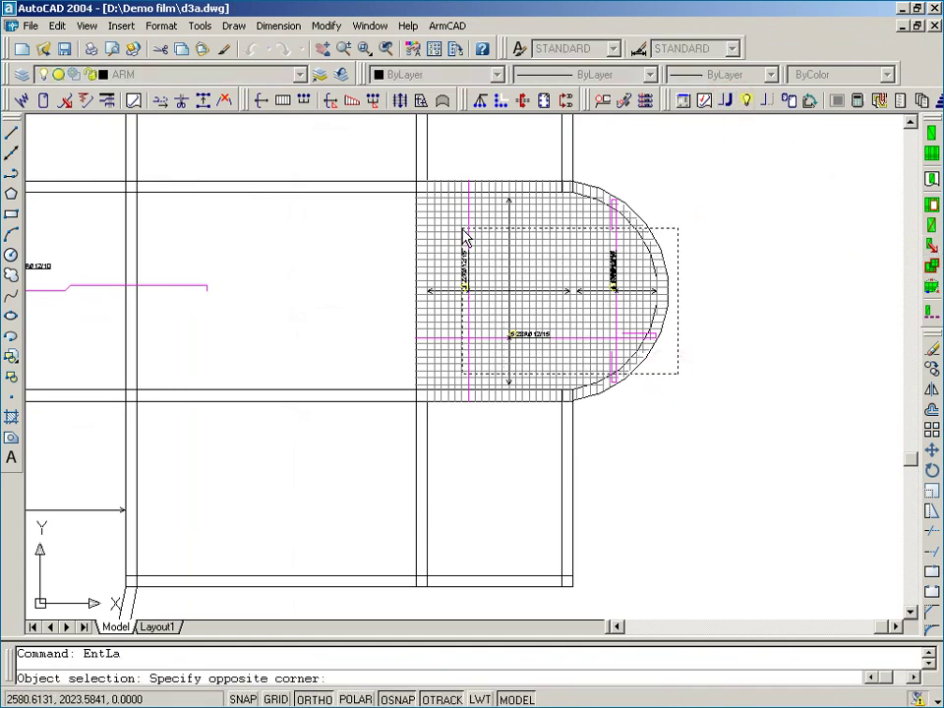
left_click(423, 275)
key("Return")
left_click(433, 383)
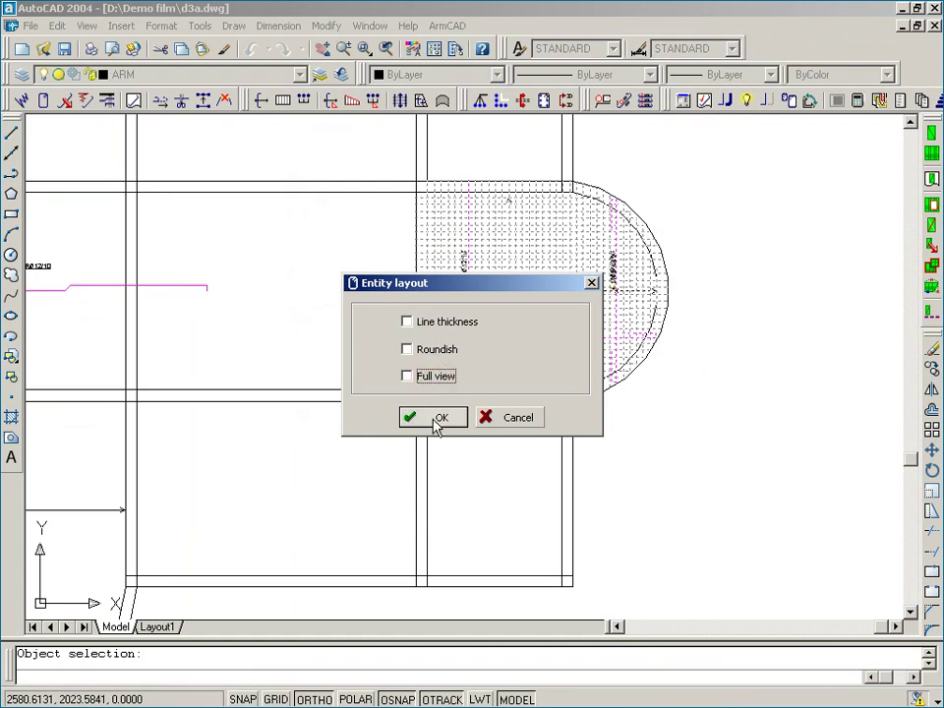
left_click(439, 418)
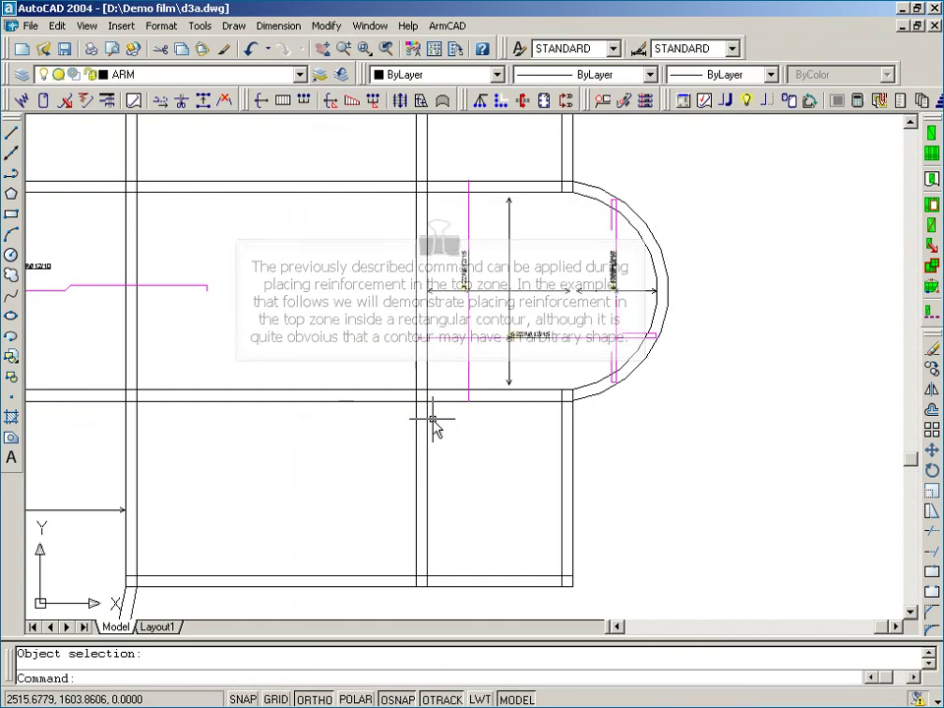
Step: Start CPSer with a rectangular contour (r) defined by its middle line (b)
left_click(451, 28)
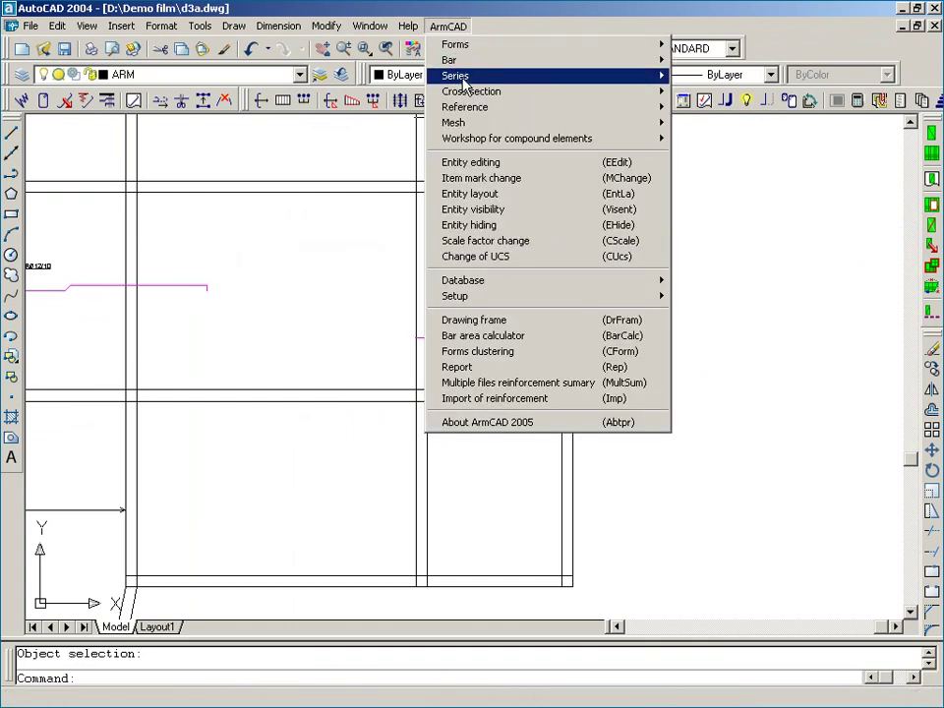
mouse_move(454, 75)
left_click(740, 214)
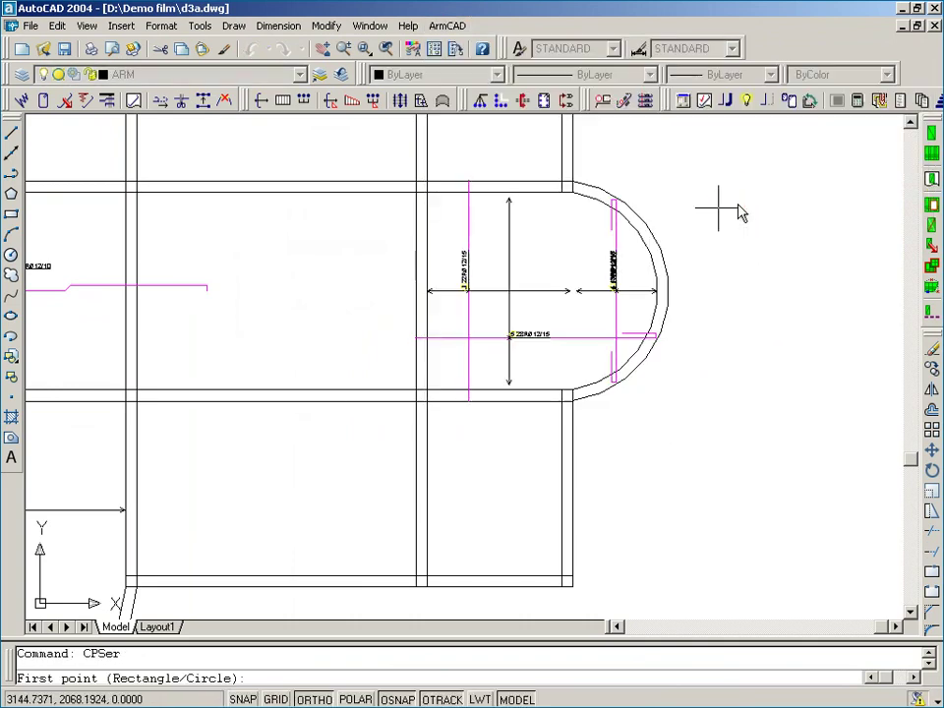
type("r")
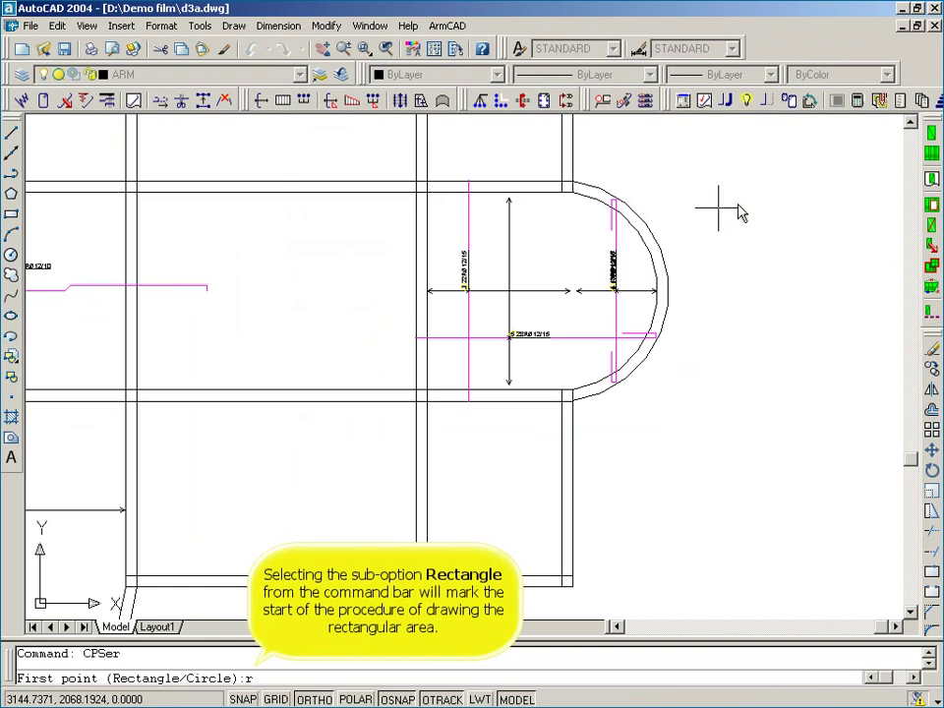
key("Return")
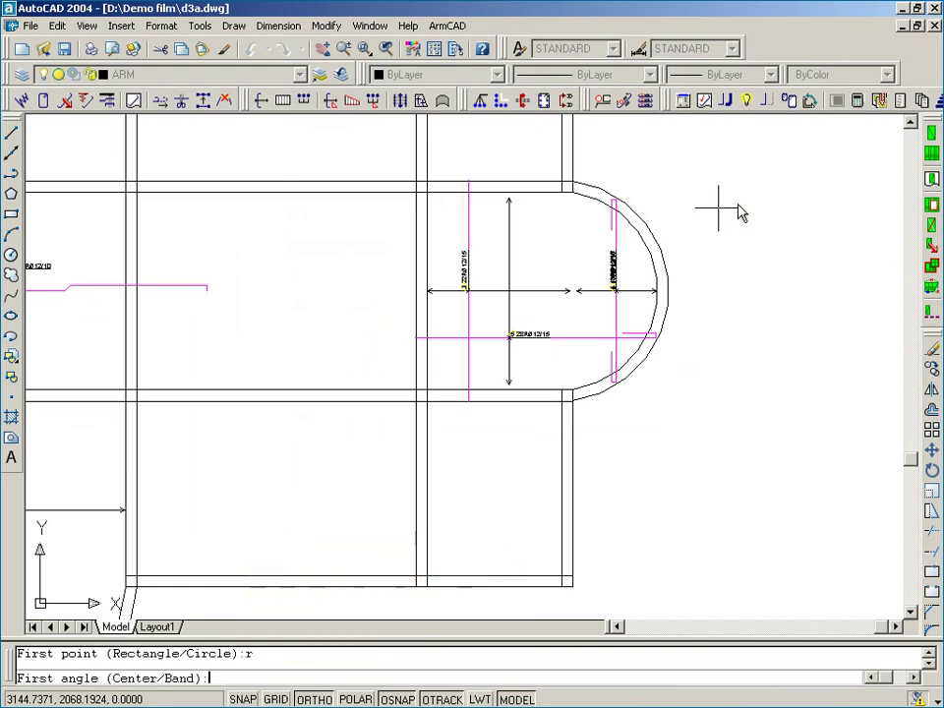
type("b")
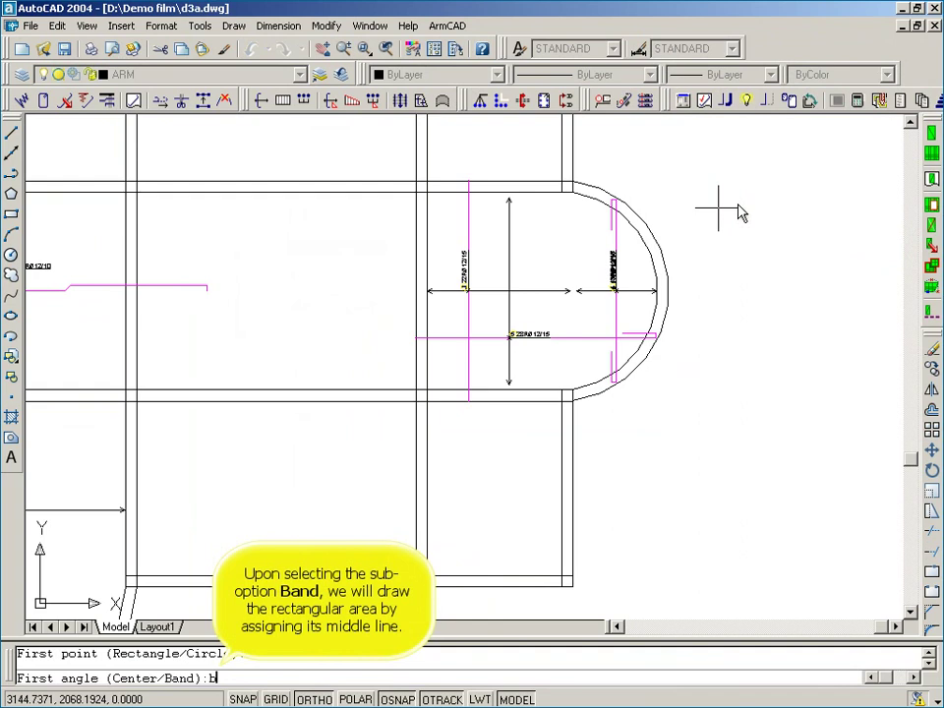
key("Return")
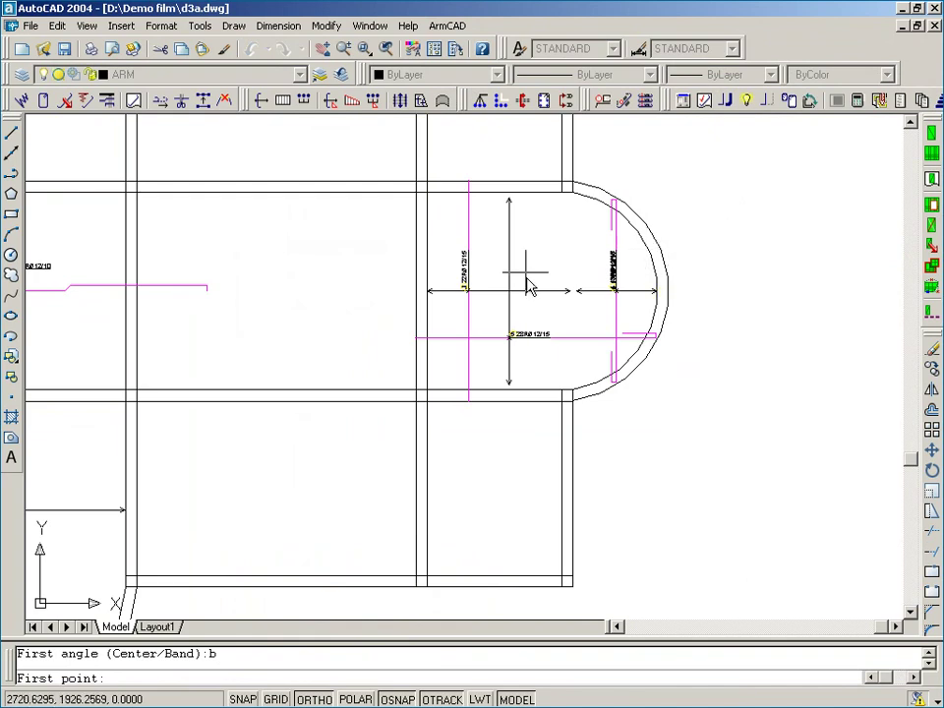
scroll(126, 571, "up", 5)
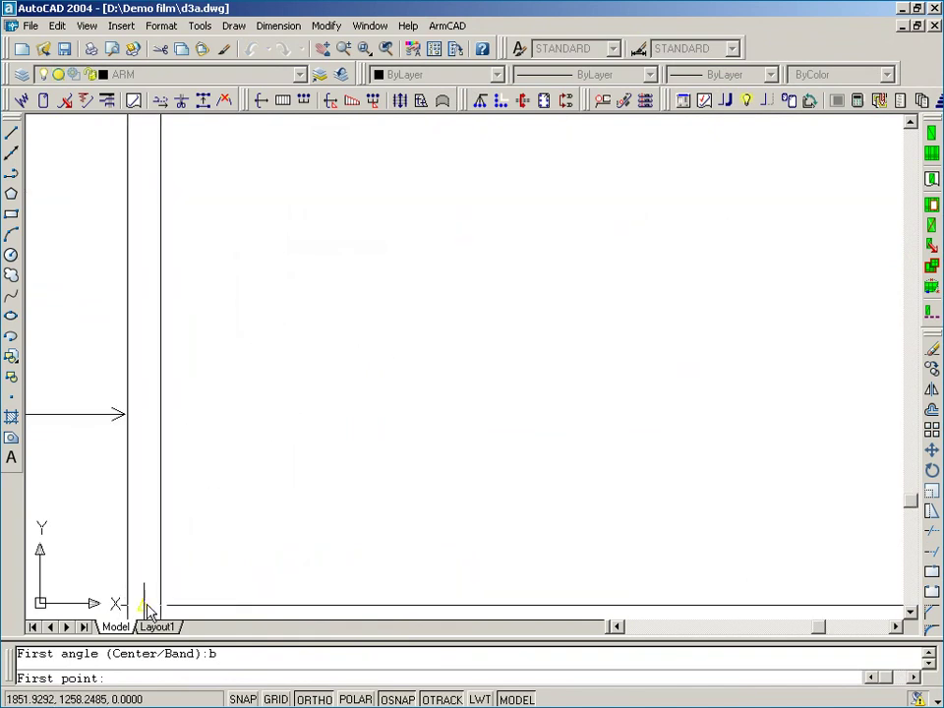
left_click(152, 606)
scroll(163, 521, "down", 5)
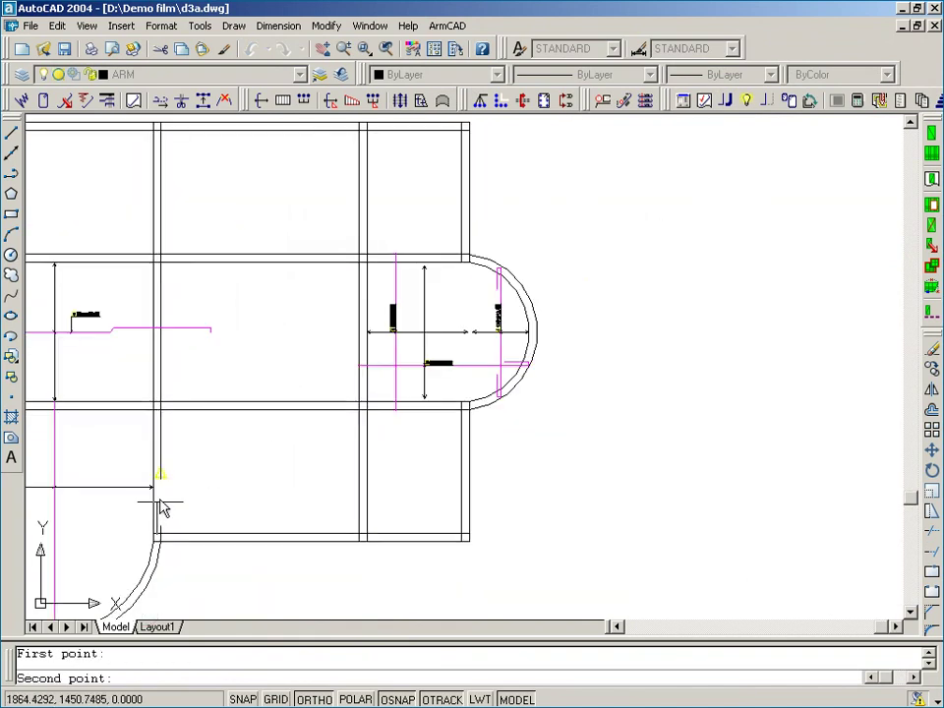
scroll(146, 221, "up", 5)
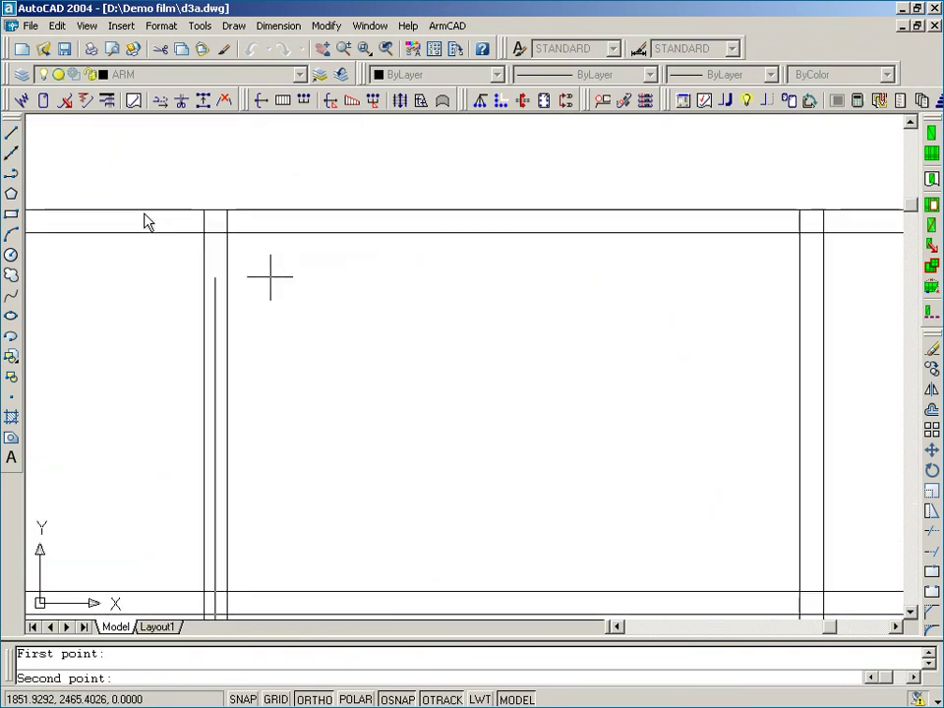
left_click(216, 239)
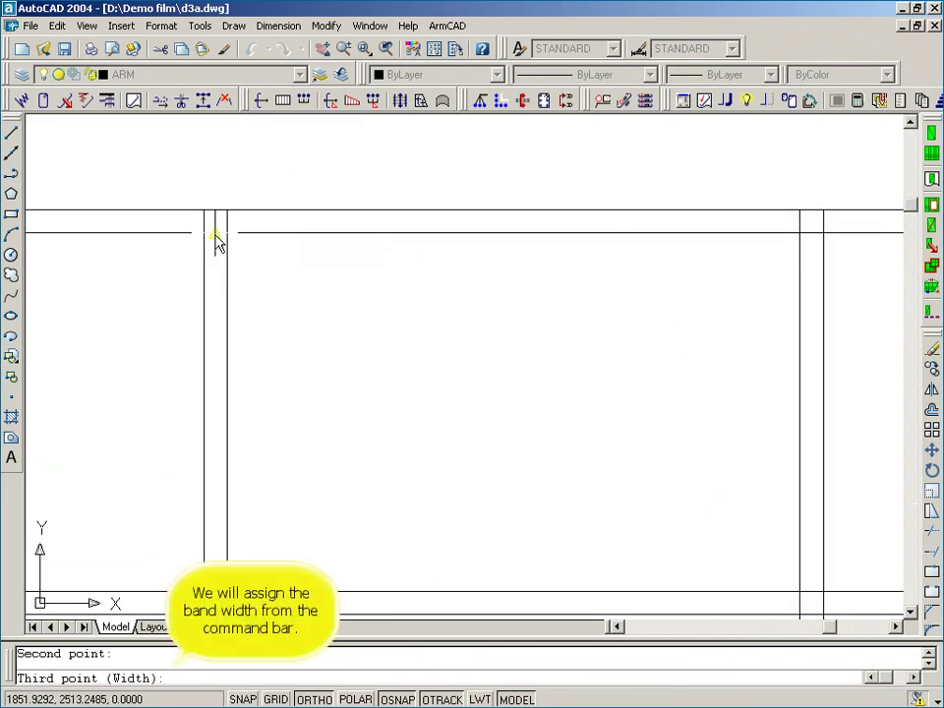
type("@100")
type(",0")
key("Return")
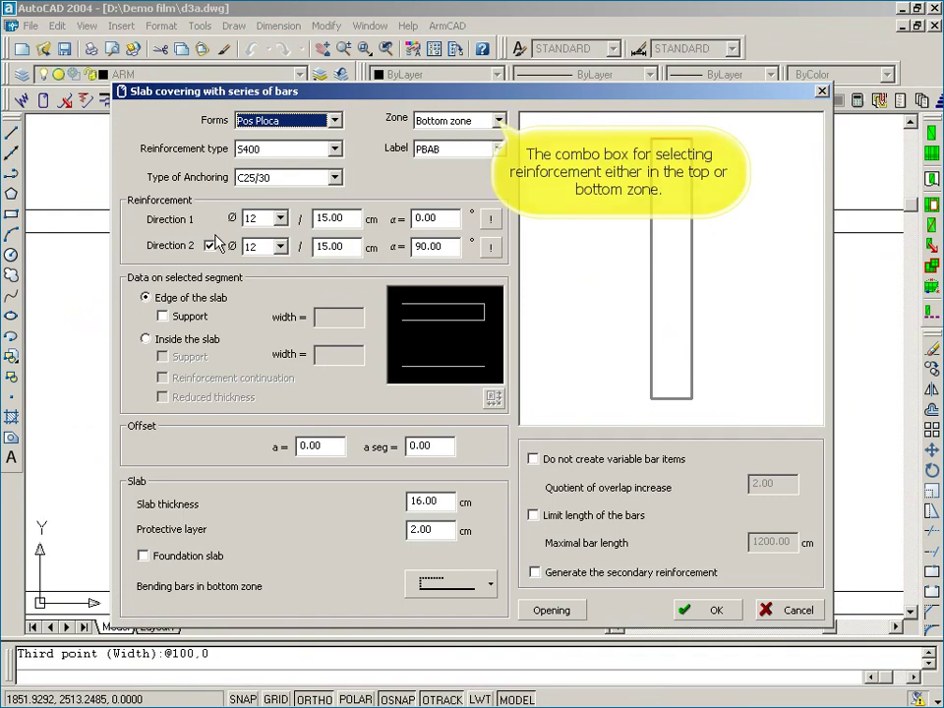
Step: Put the band's bars in the Upper zone with a 2.00 offset on the top and bottom segments
left_click(440, 131)
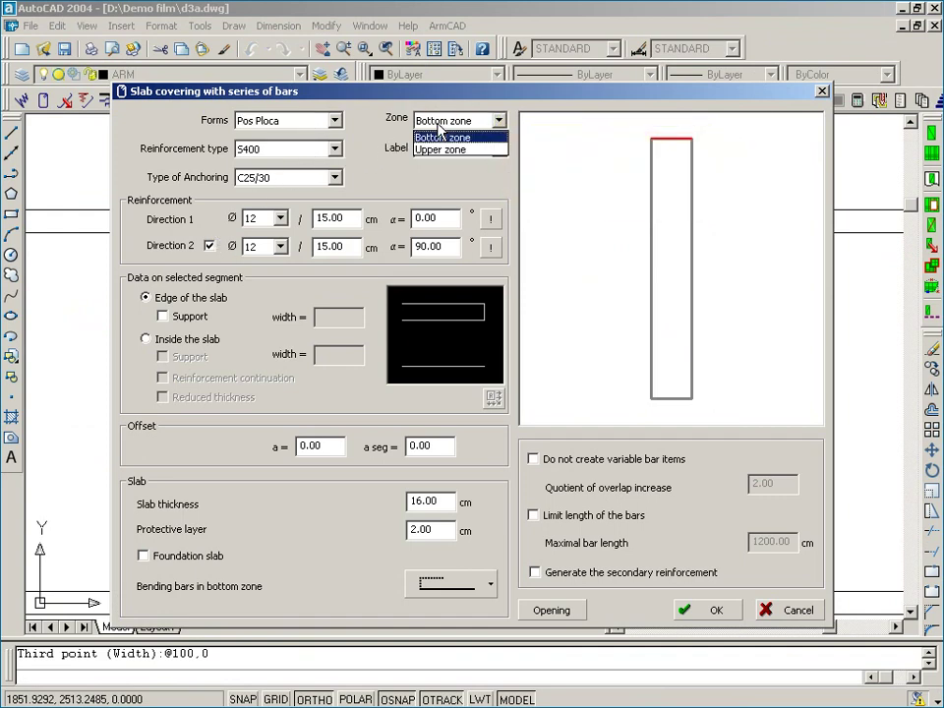
left_click(452, 151)
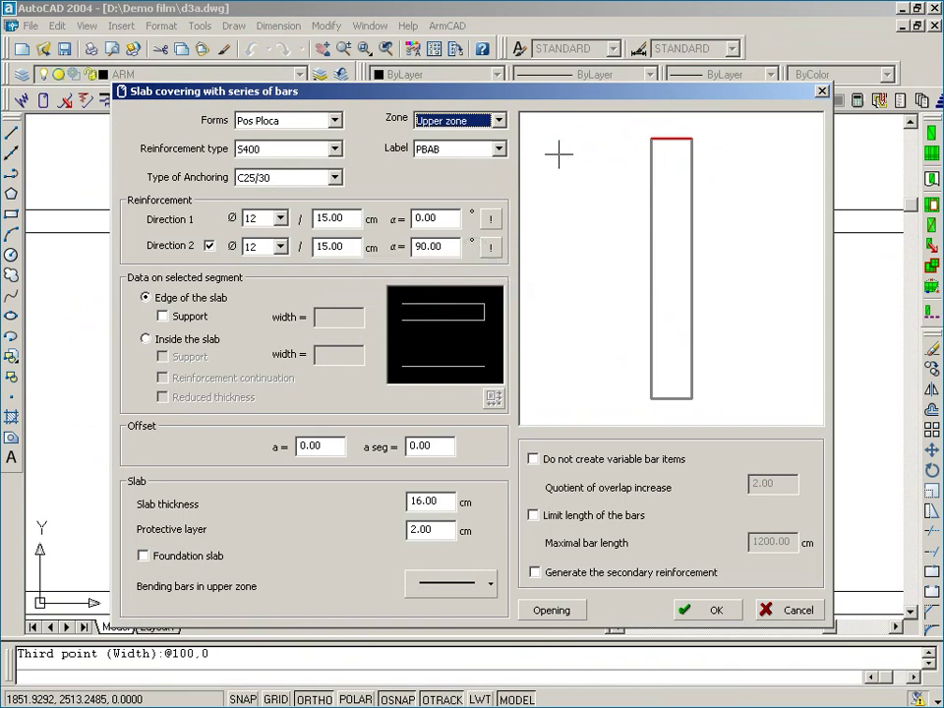
double_click(430, 445)
type("2")
key("Tab")
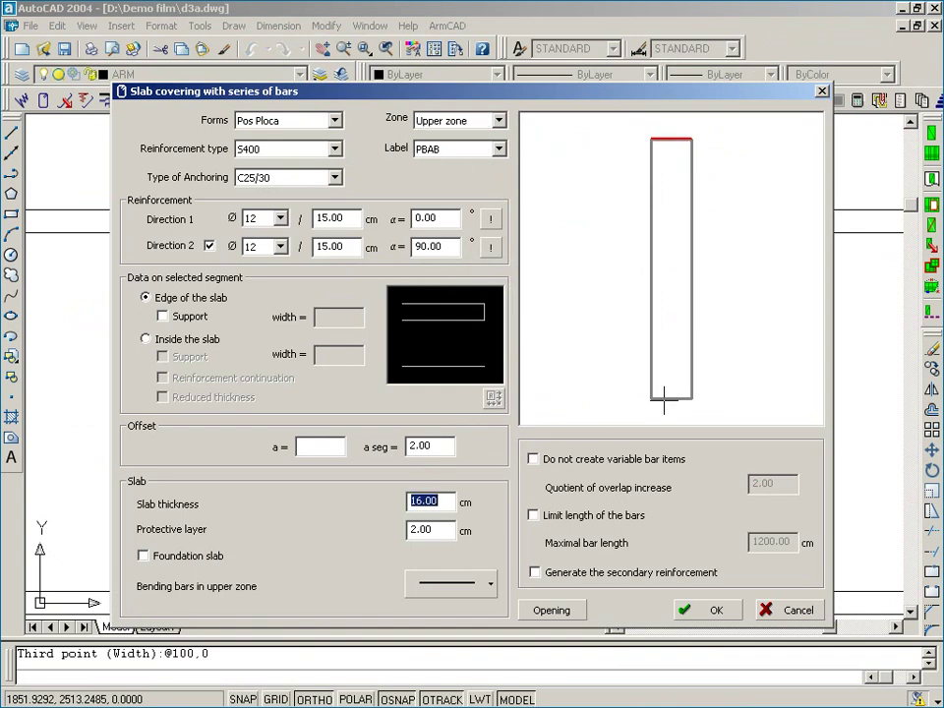
left_click(649, 401)
type("2")
key("Tab")
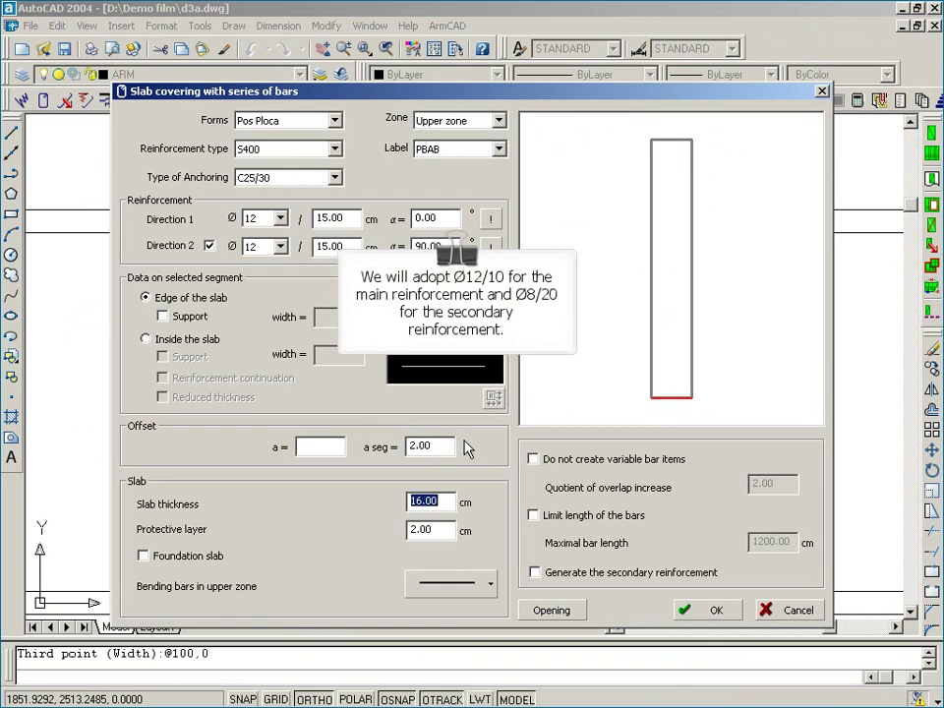
Step: Set main bars to 10 cm spacing and secondary bars to Ø8 at 20 cm
double_click(349, 218)
type("10")
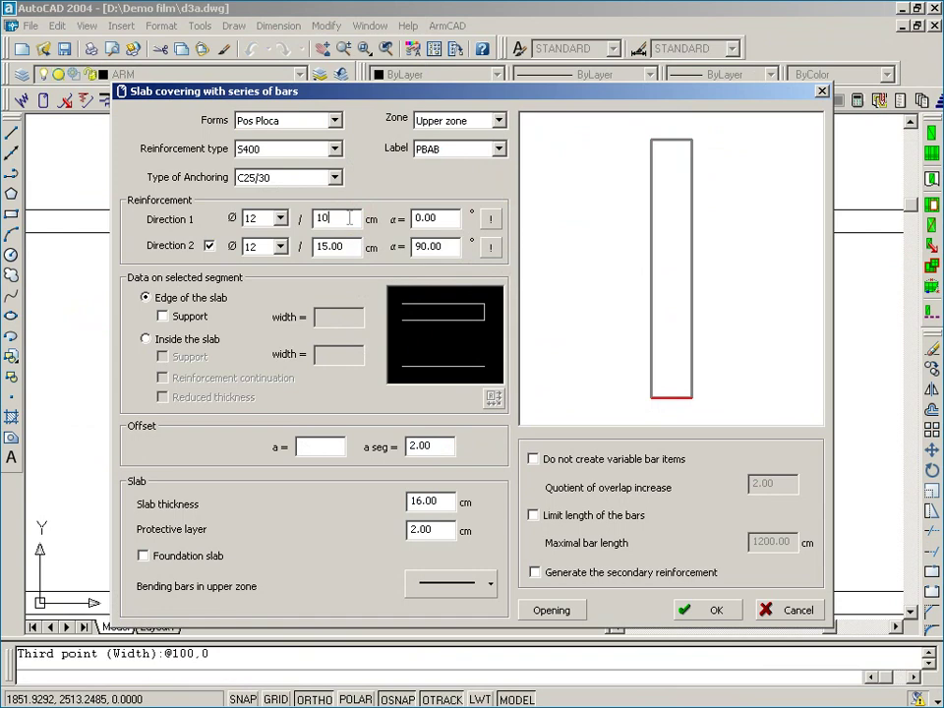
key("Tab")
left_click(282, 248)
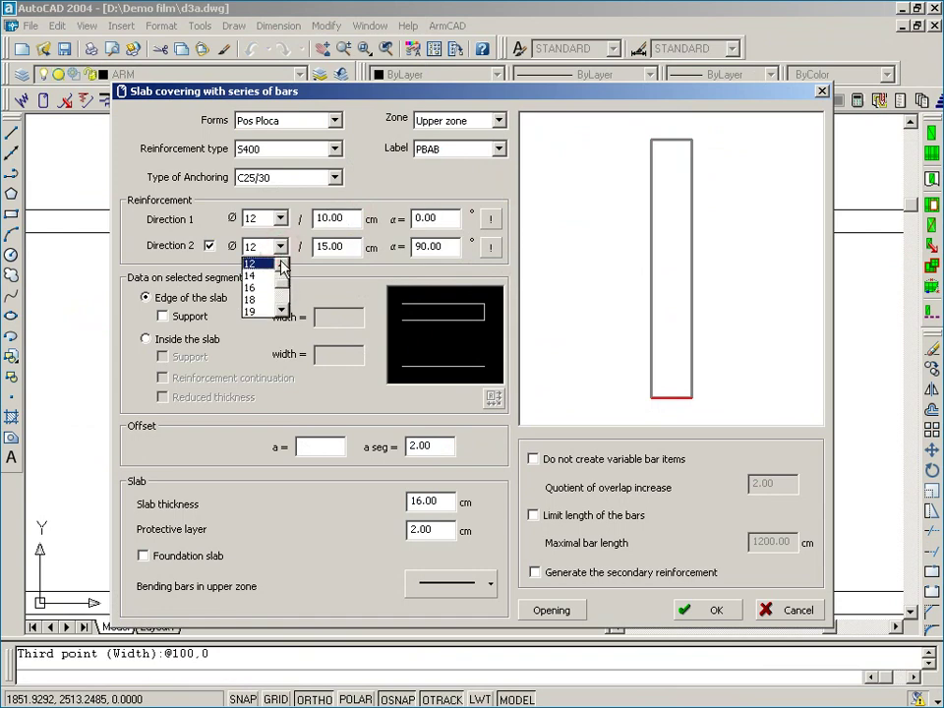
left_click(267, 268)
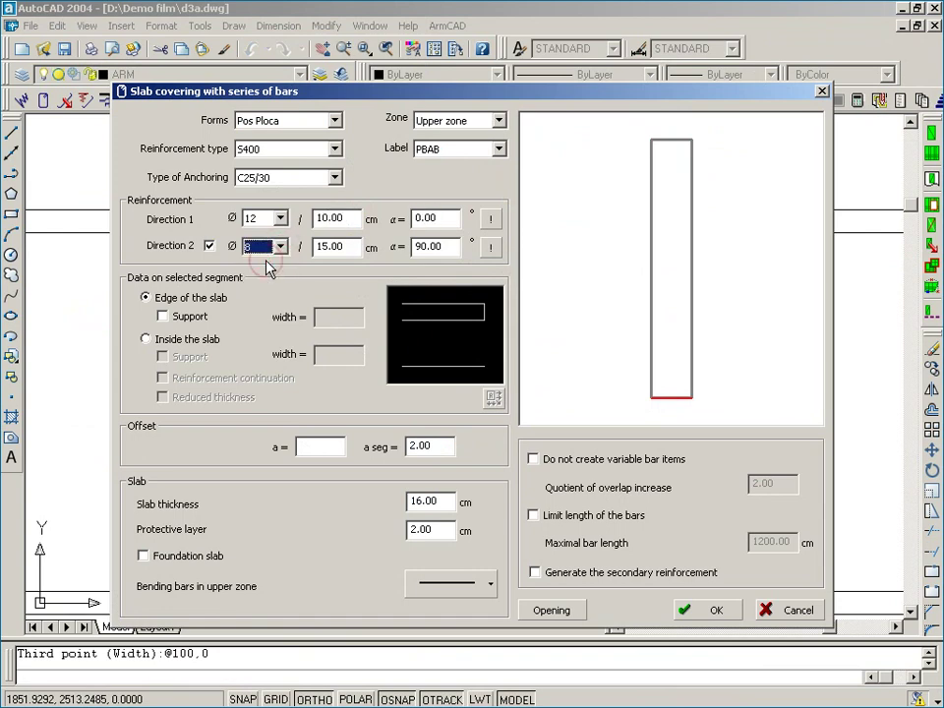
double_click(324, 246)
type("20")
key("Tab")
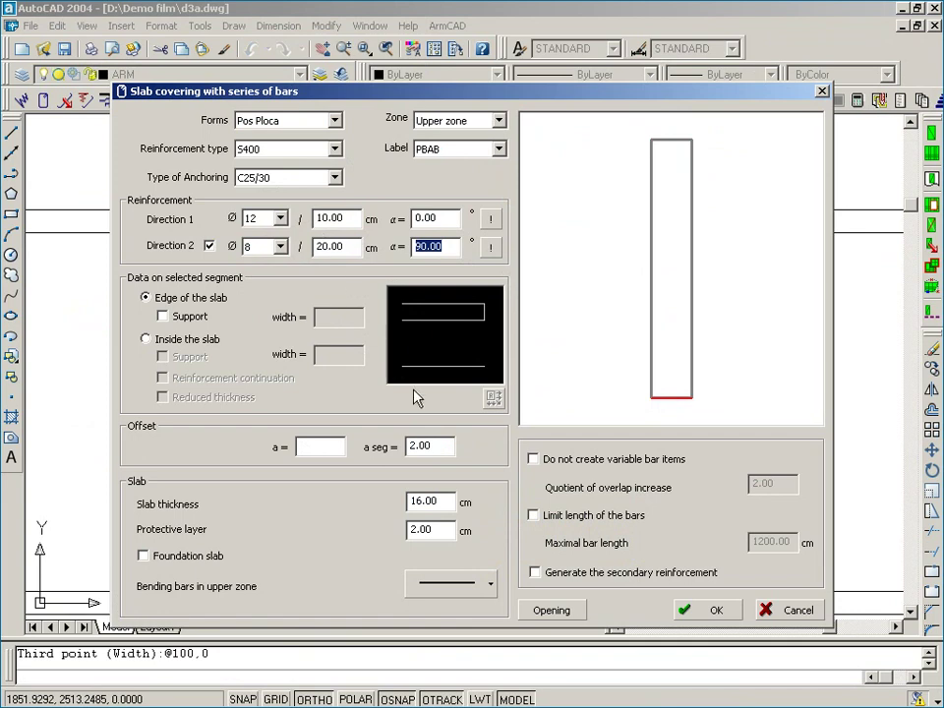
Step: Choose bent upper-zone bars, limit bar length to 1200, and place the series in the plan
left_click(488, 586)
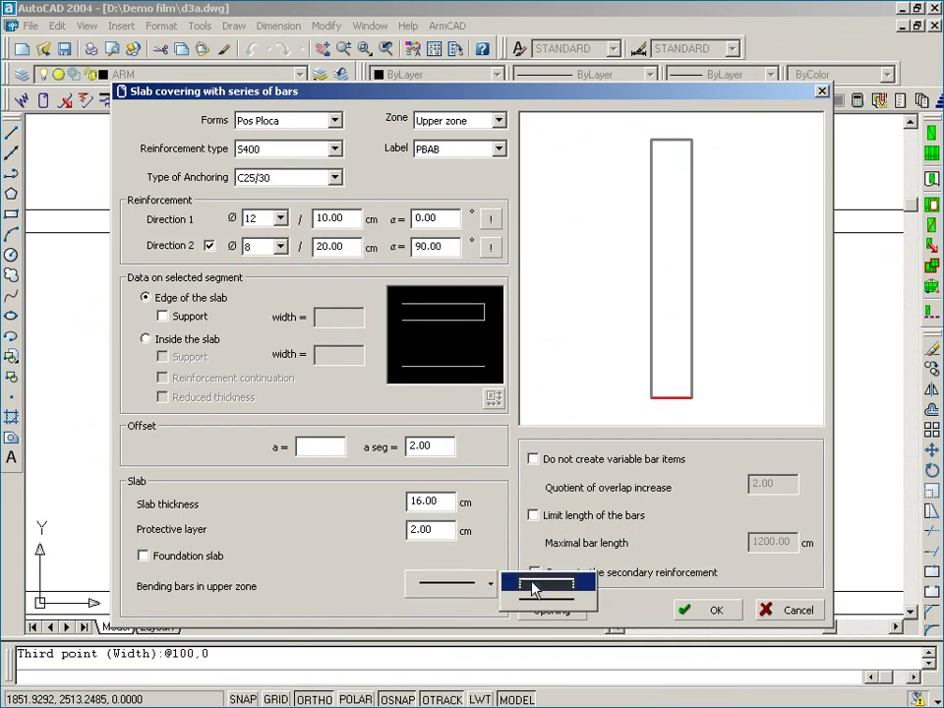
left_click(531, 586)
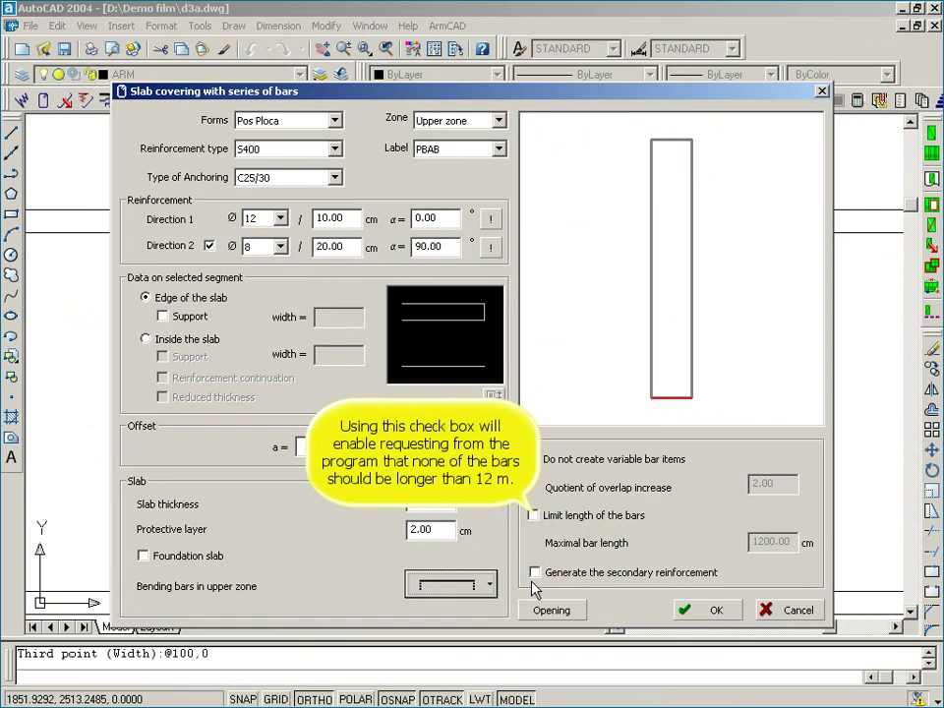
left_click(532, 515)
double_click(775, 541)
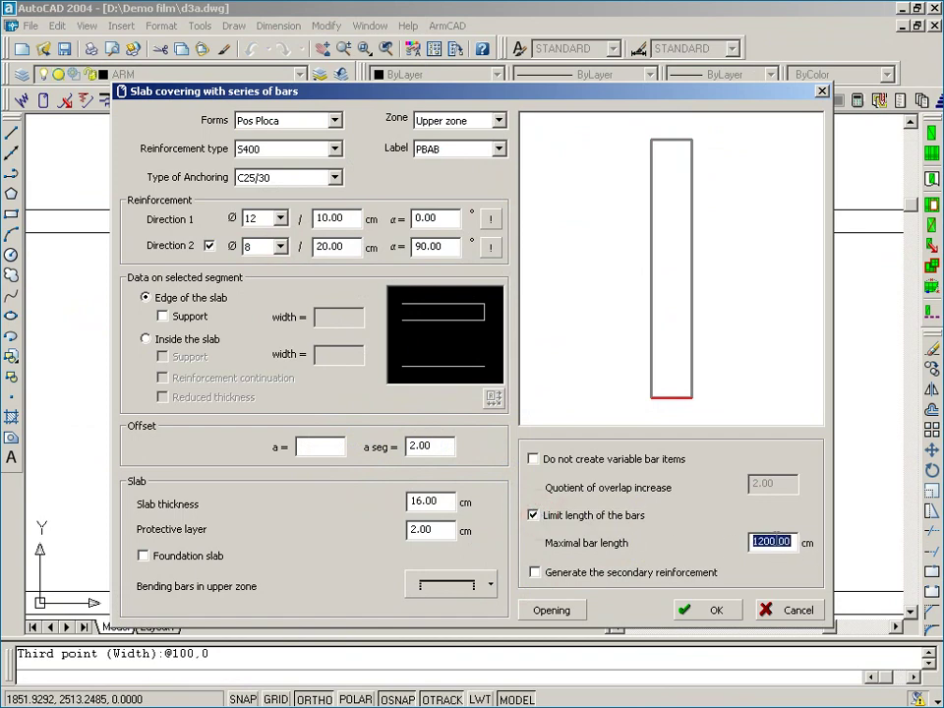
left_click(731, 614)
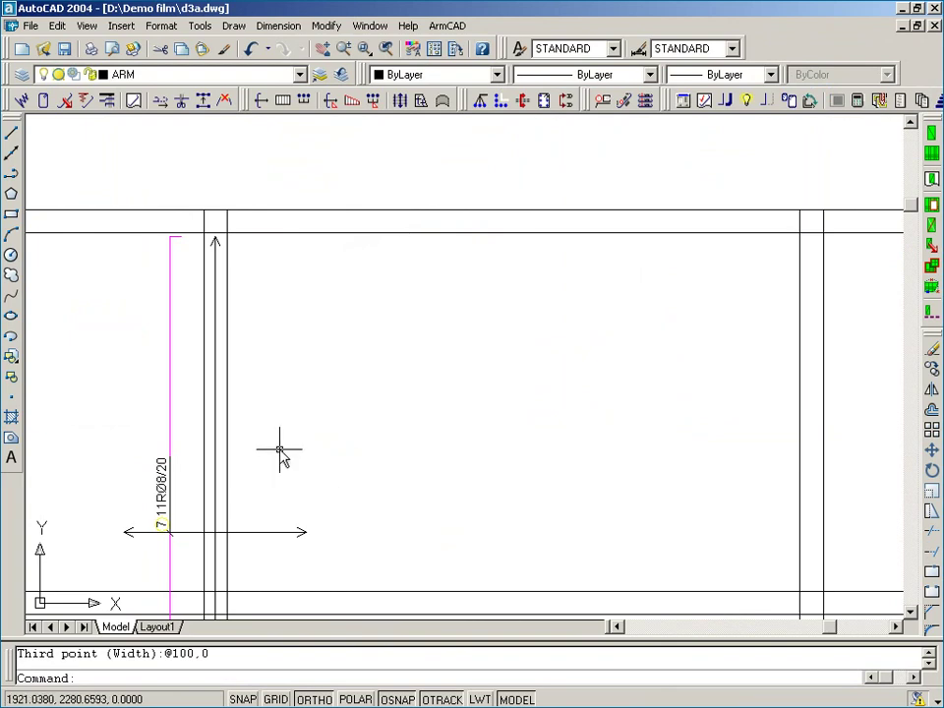
scroll(281, 447, "down", 4)
middle_click_drag(295, 487, 364, 262)
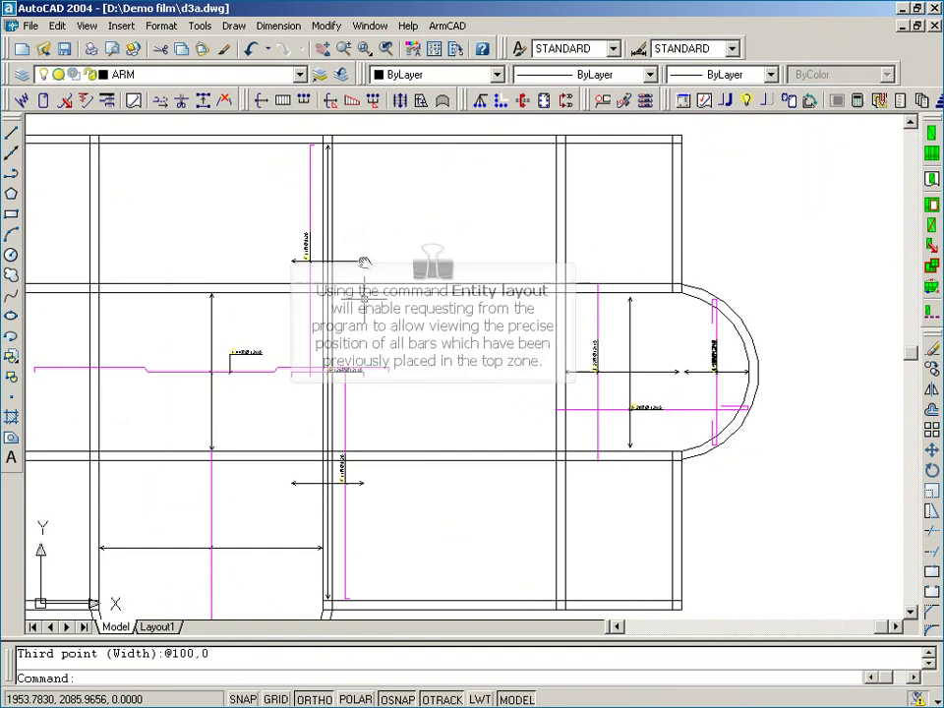
left_click(727, 108)
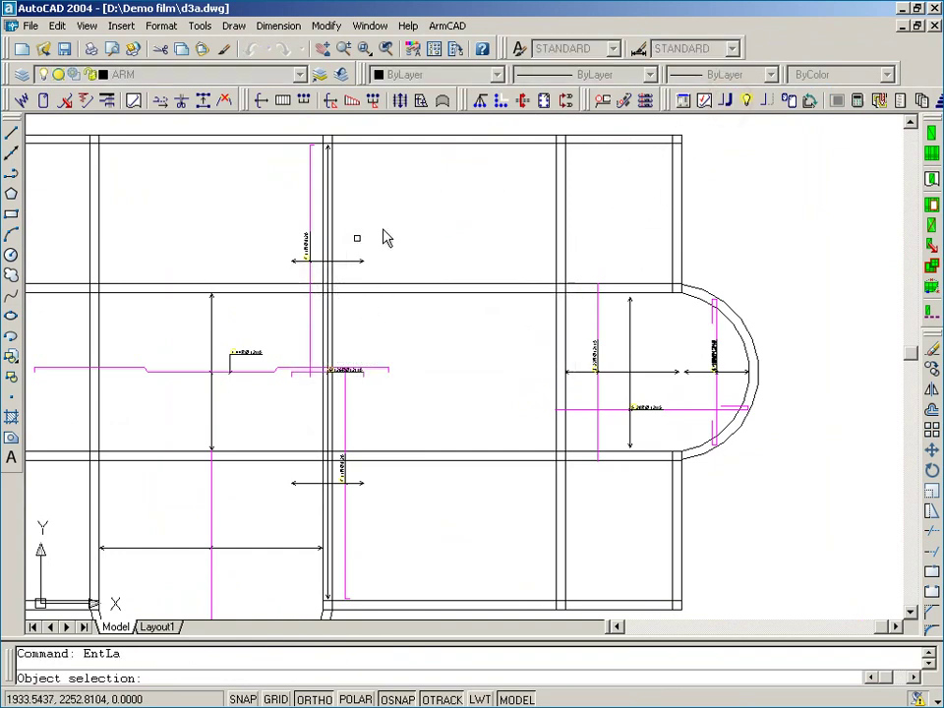
left_click(338, 261)
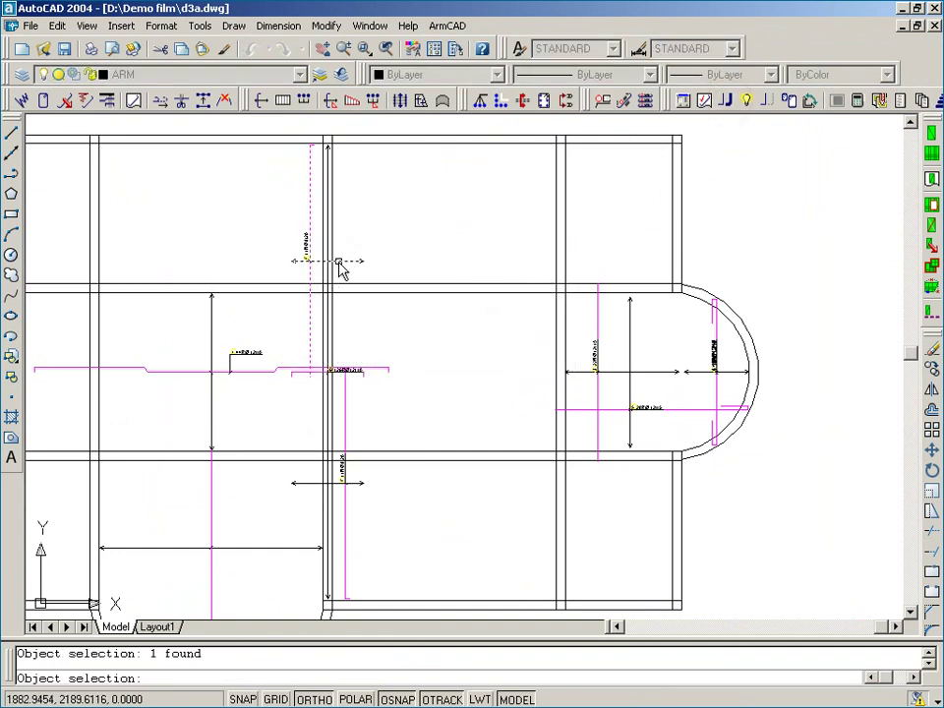
left_click(359, 484)
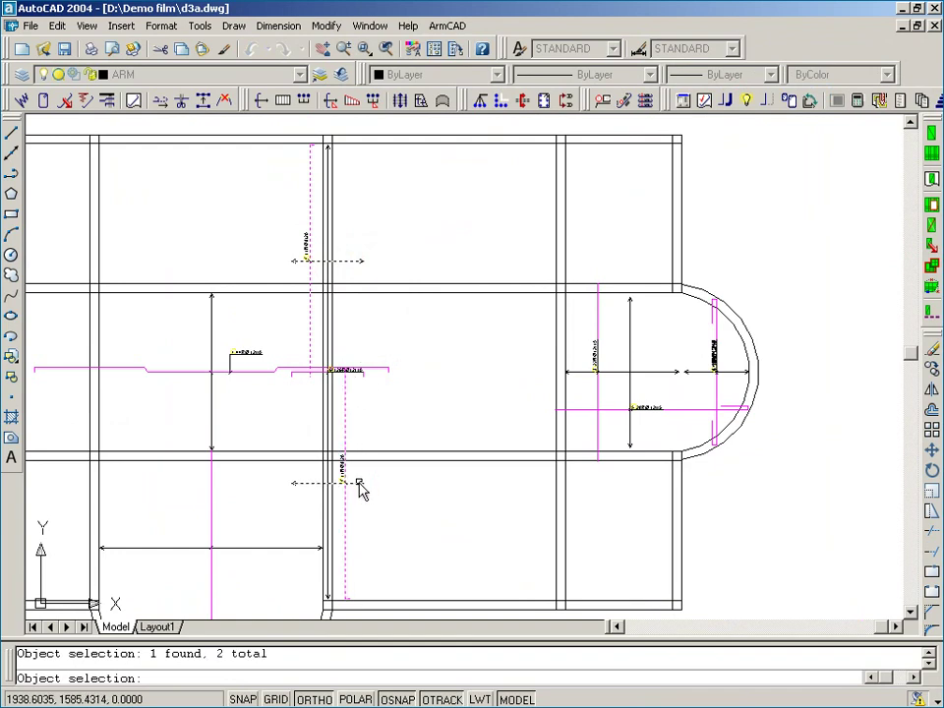
left_click(304, 375)
key("Return")
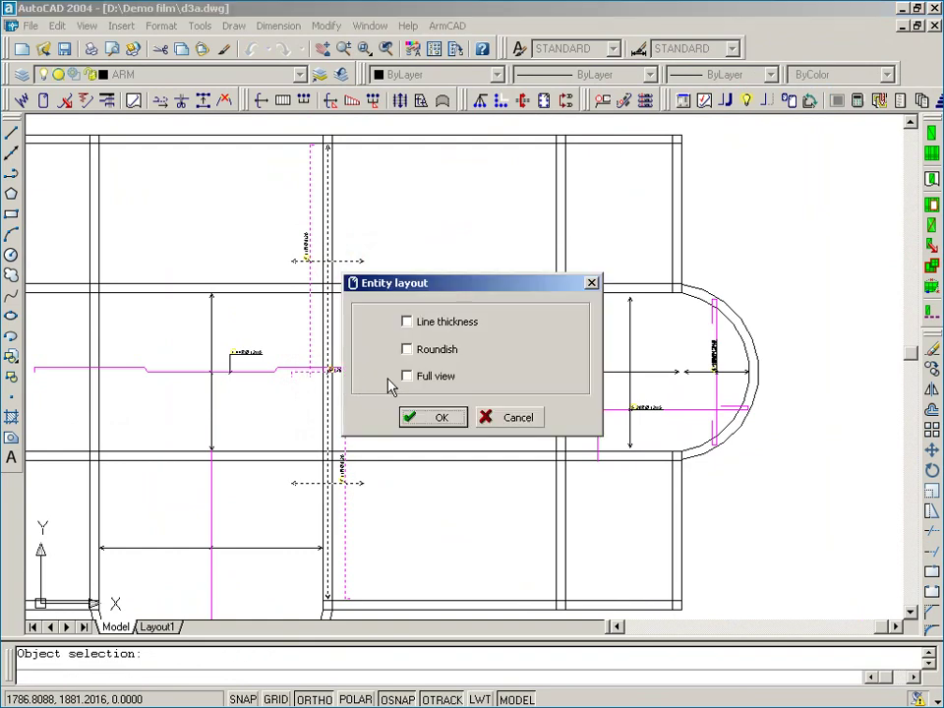
left_click(407, 377)
left_click(418, 419)
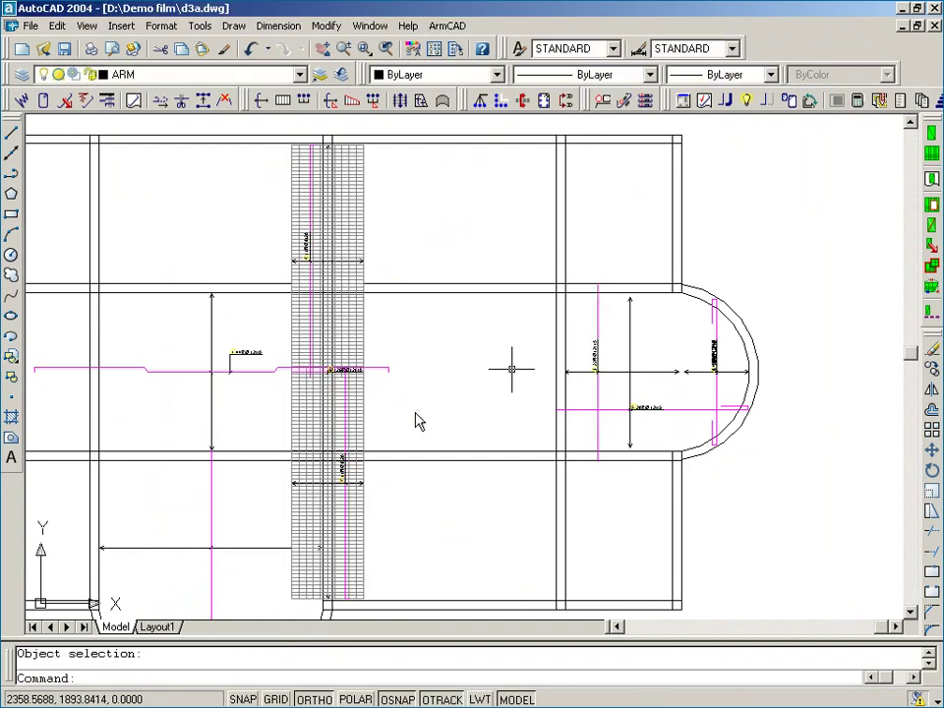
left_click(544, 99)
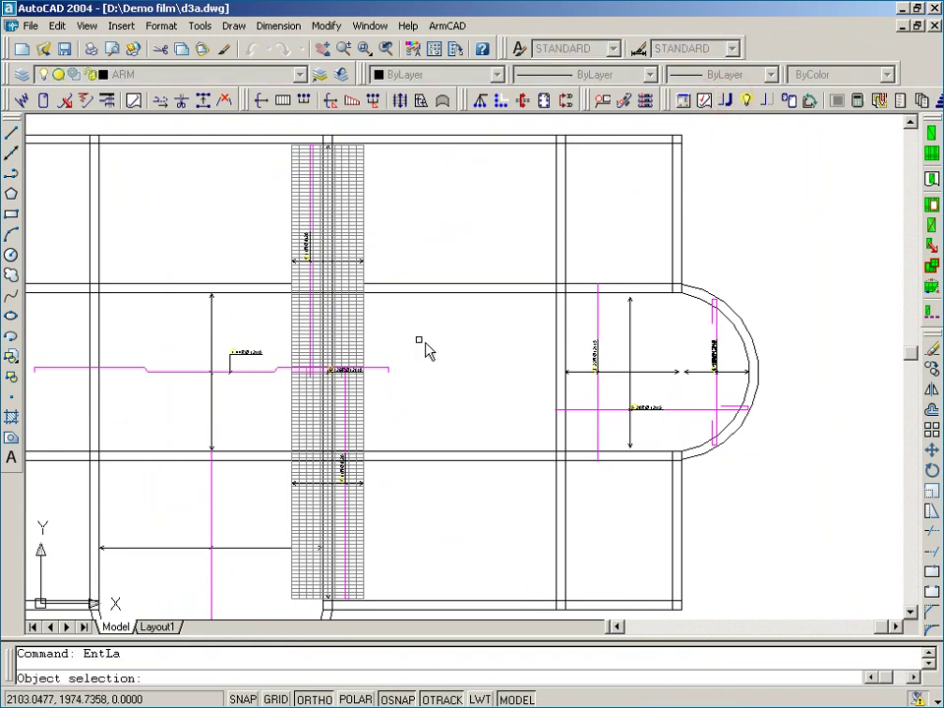
left_click(417, 518)
left_click(243, 218)
key("Return")
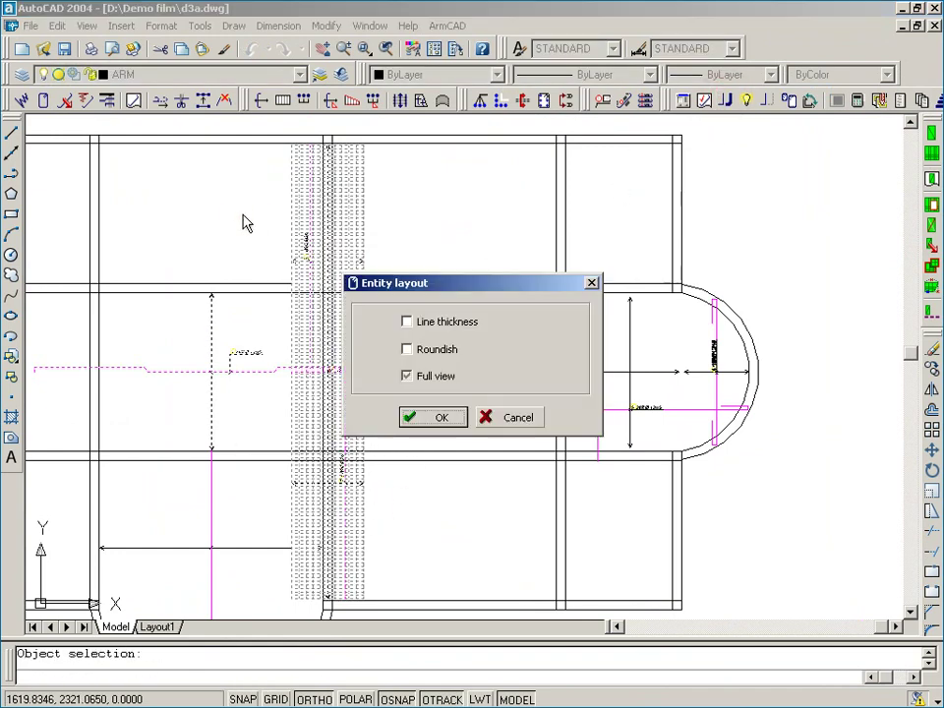
left_click(407, 377)
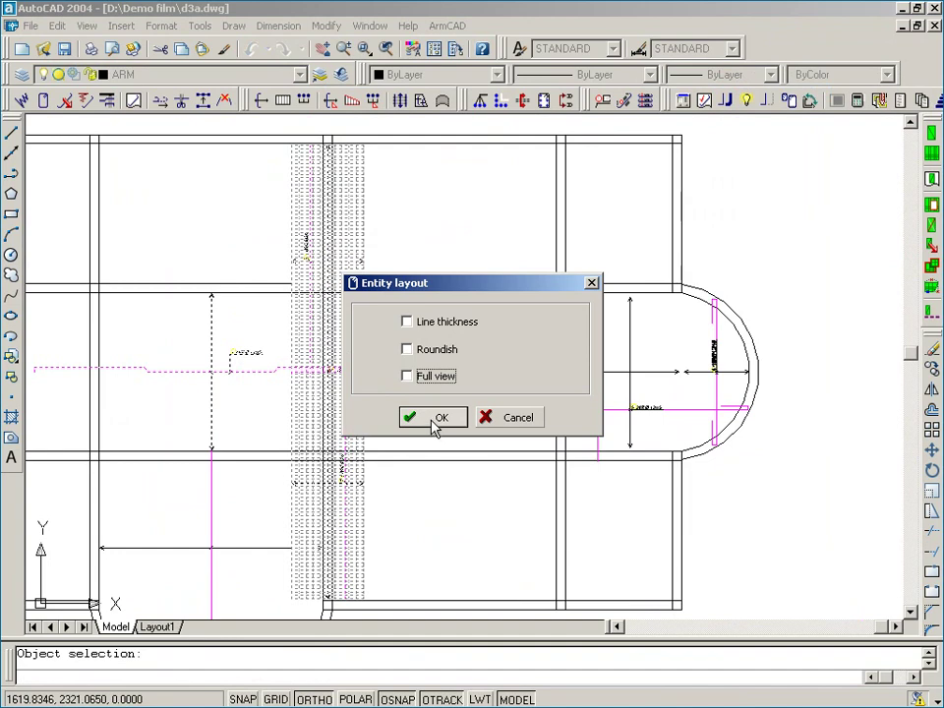
left_click(433, 418)
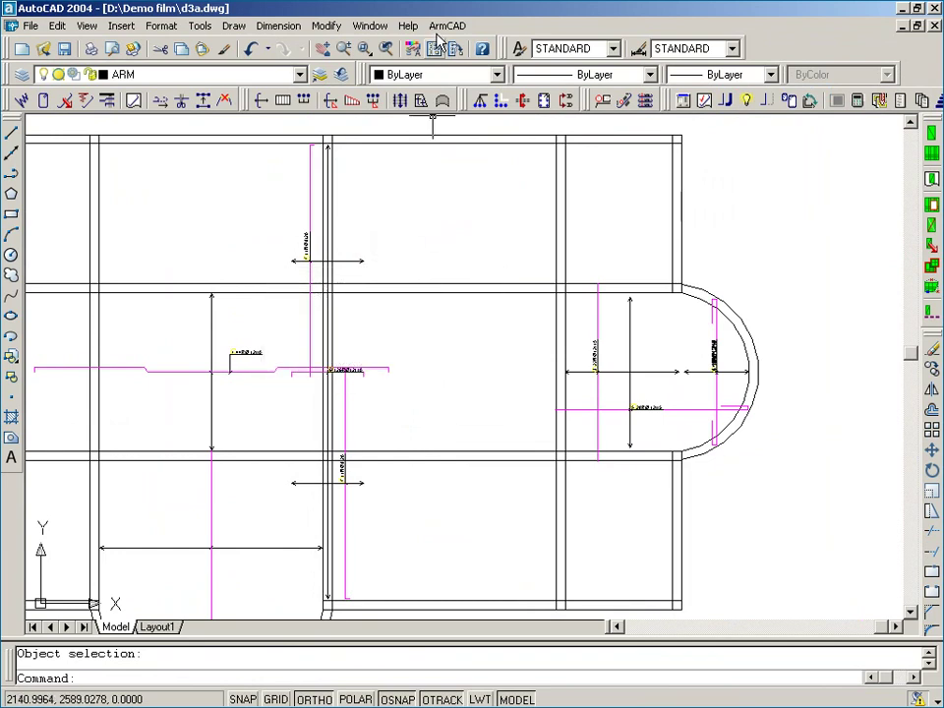
Step: Start Slab covering with series of bars and draw a rectangular contour around the opening's bay
left_click(446, 27)
mouse_move(455, 75)
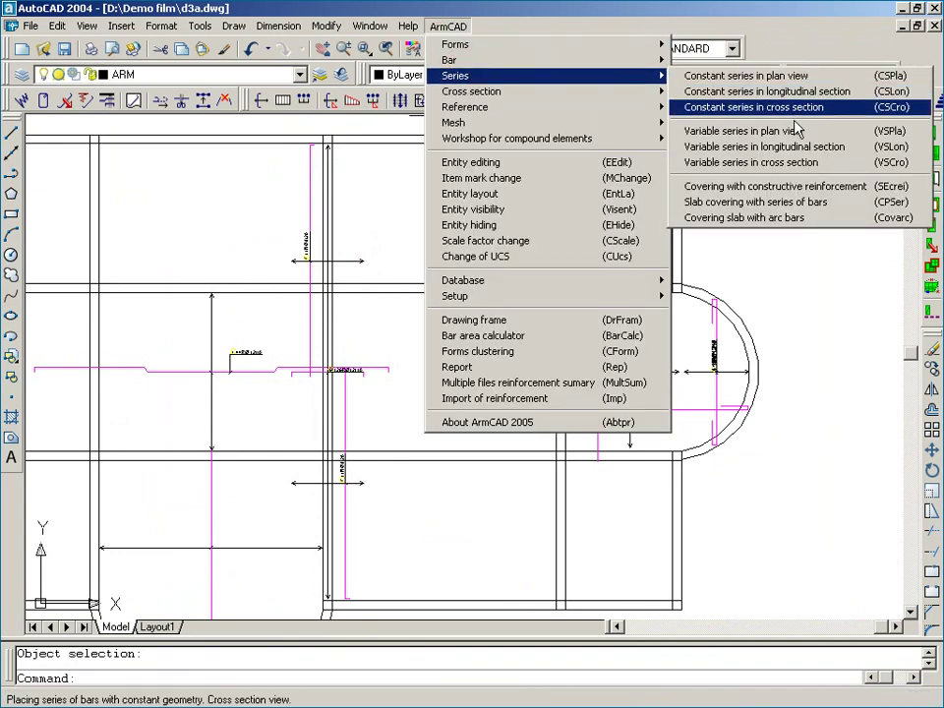
left_click(758, 204)
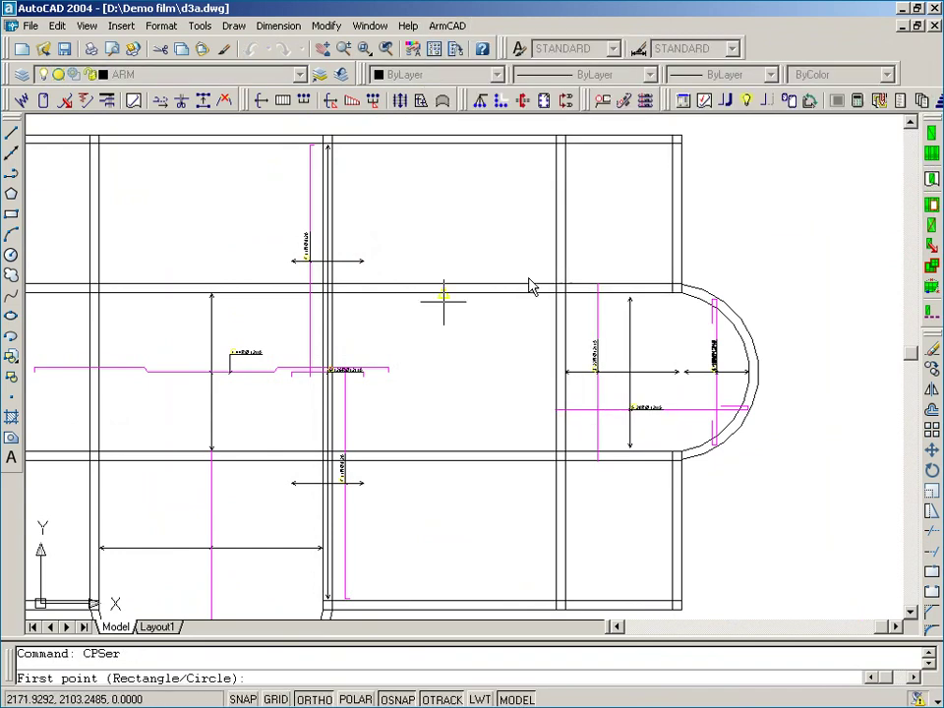
scroll(444, 311, "down", 2)
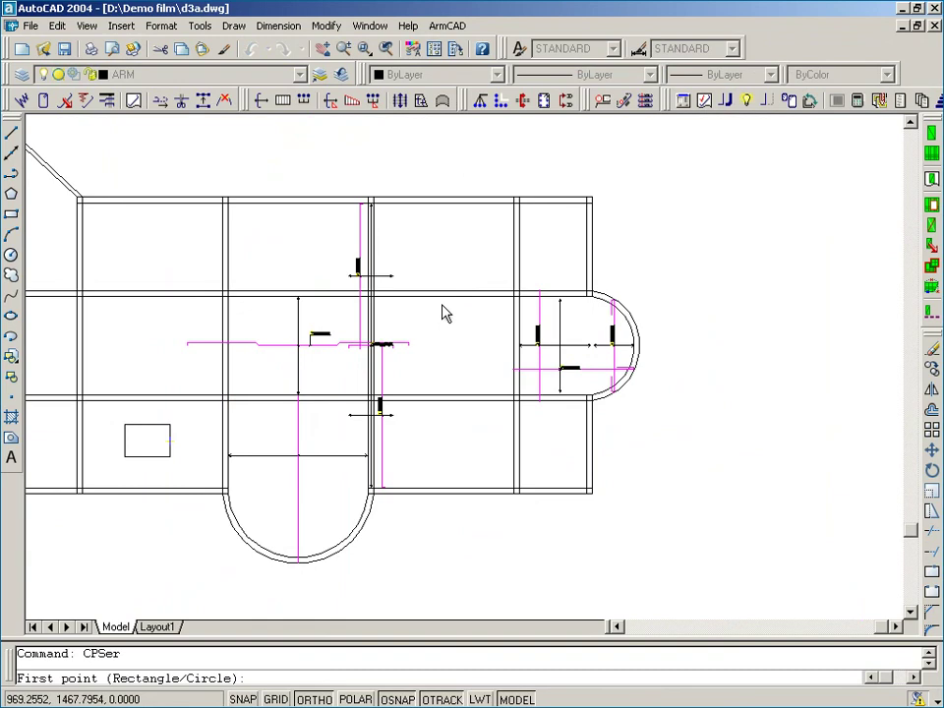
scroll(359, 339, "up", 1)
scroll(374, 346, "up", 2)
scroll(373, 346, "up", 2)
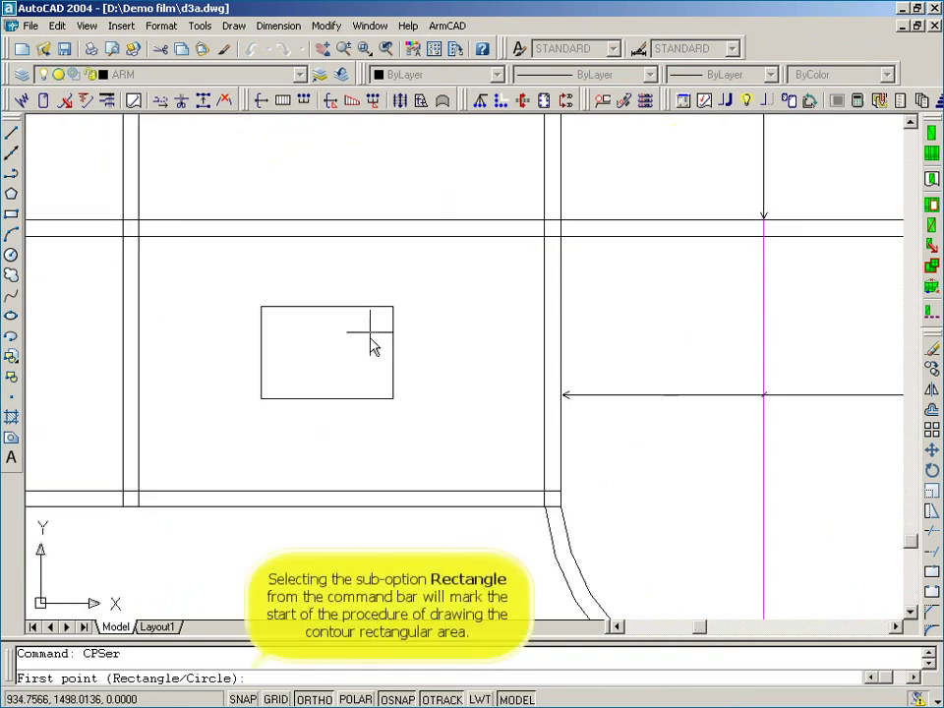
type("r")
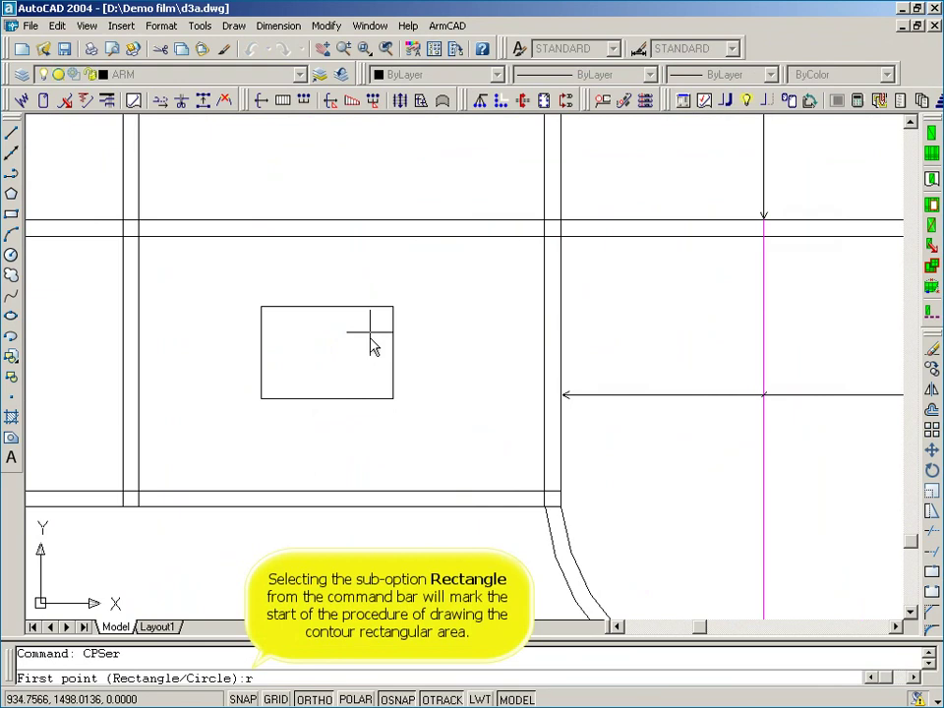
key("Return")
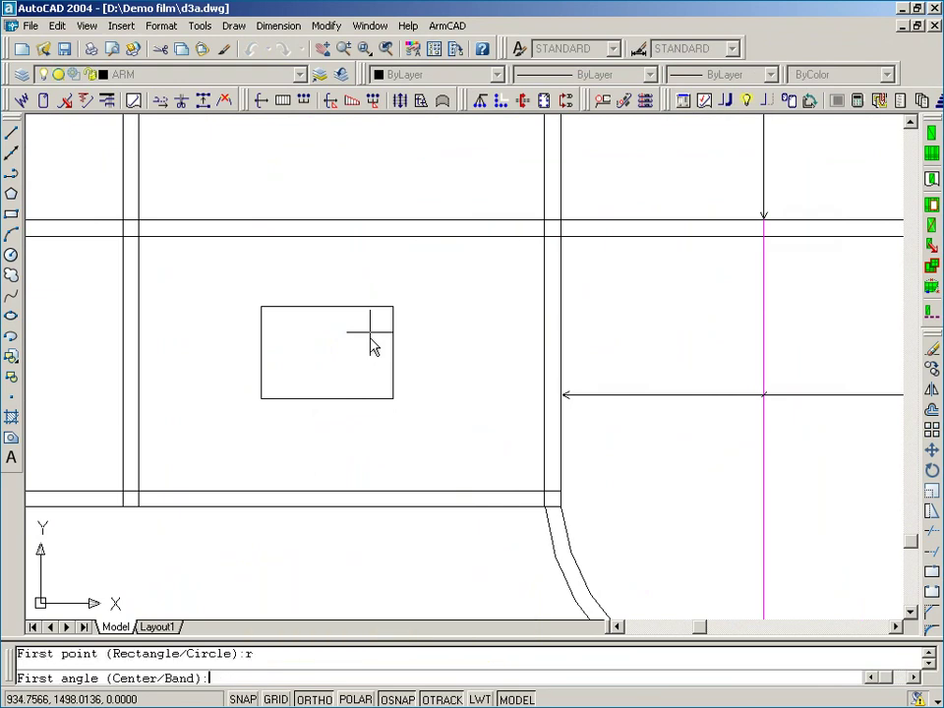
left_click(137, 499)
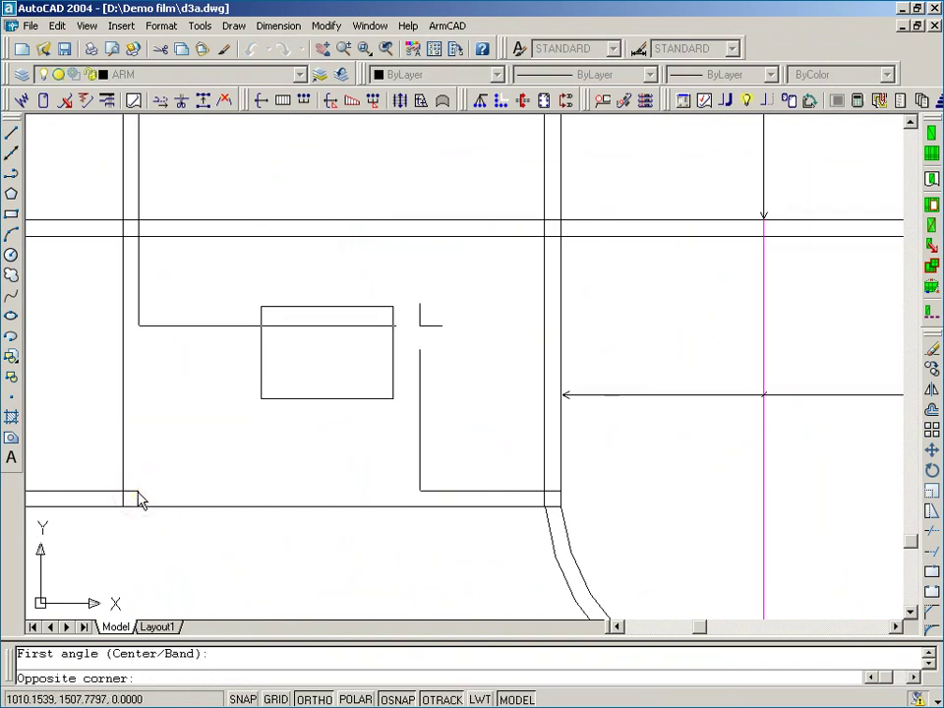
left_click(541, 241)
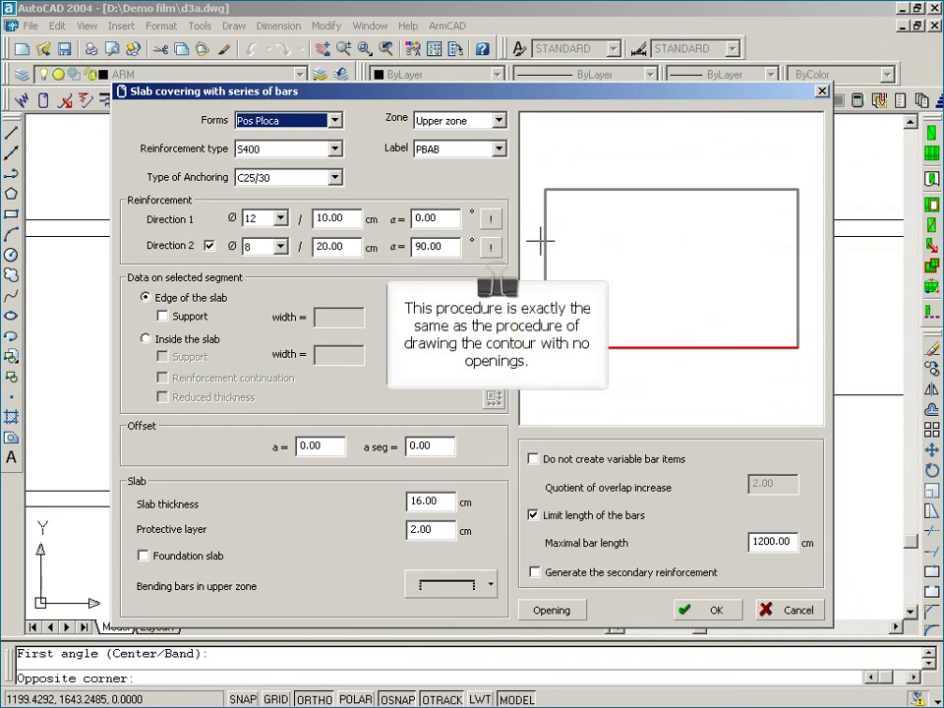
Step: Set the segment inside the slab on a support and copy this to all segments, then revert it to slab edge
left_click(188, 340)
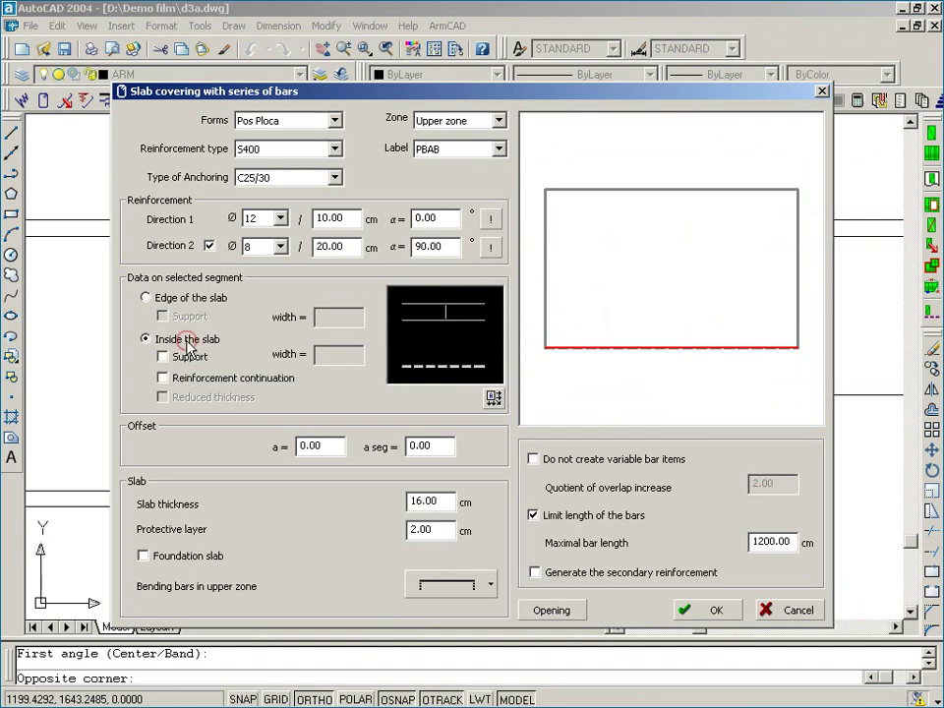
left_click(164, 356)
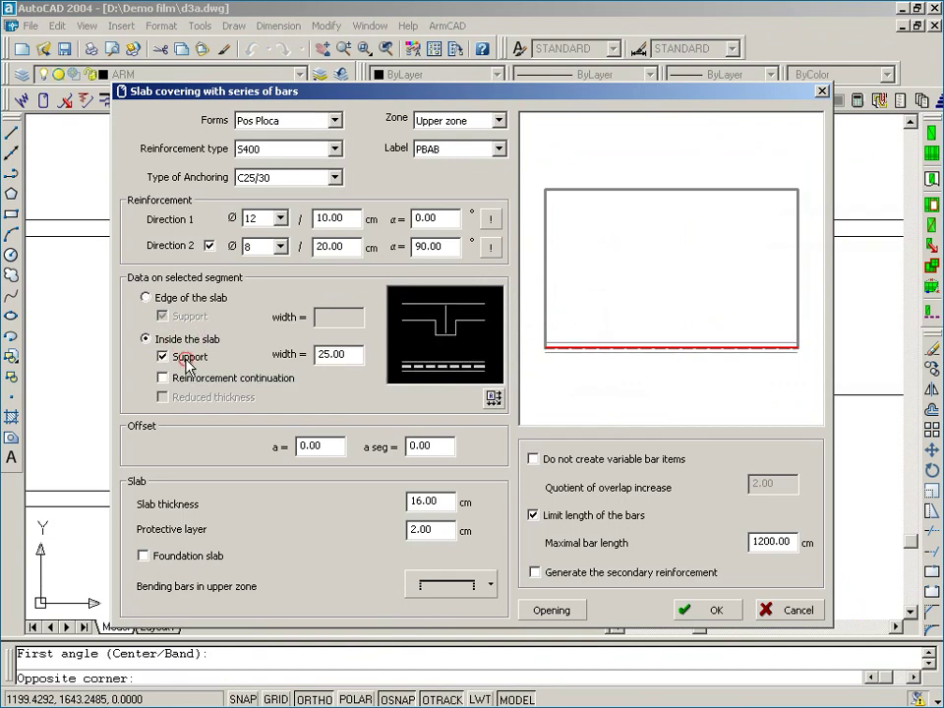
left_click(494, 398)
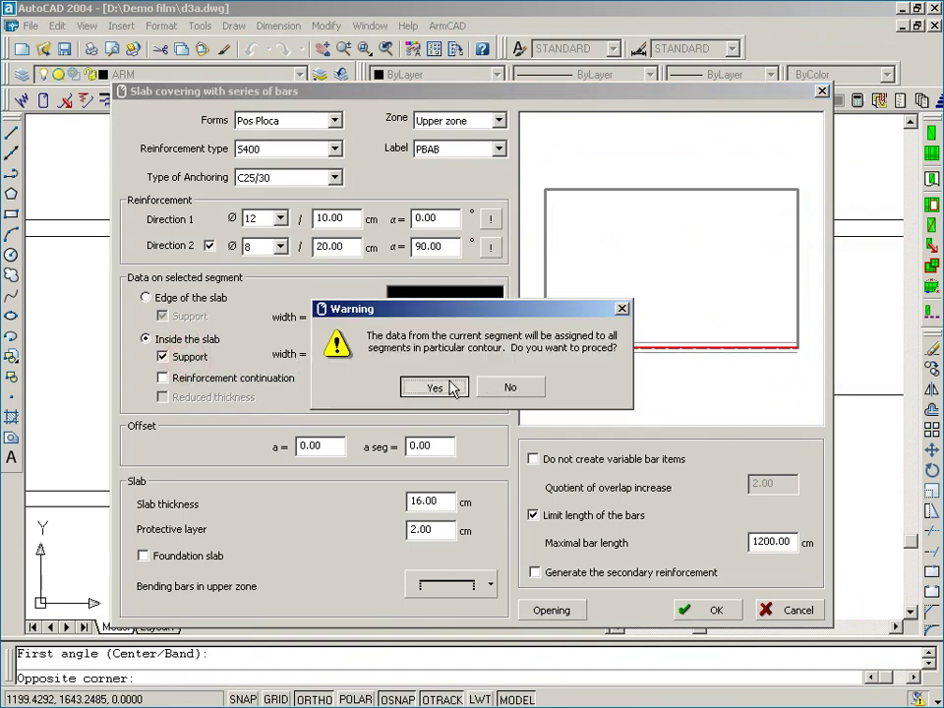
left_click(435, 388)
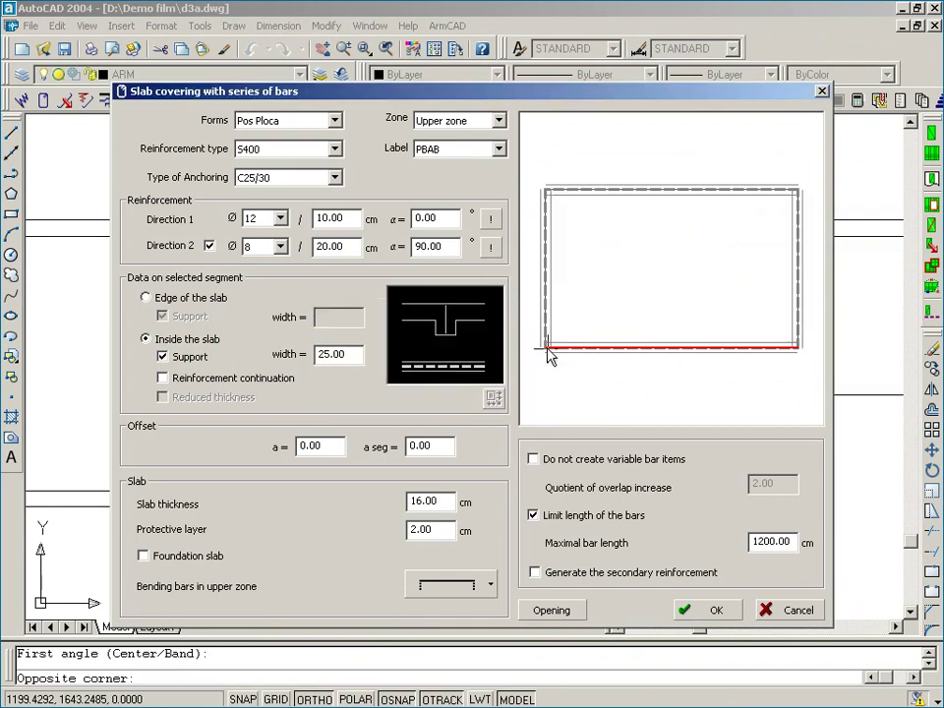
left_click(160, 306)
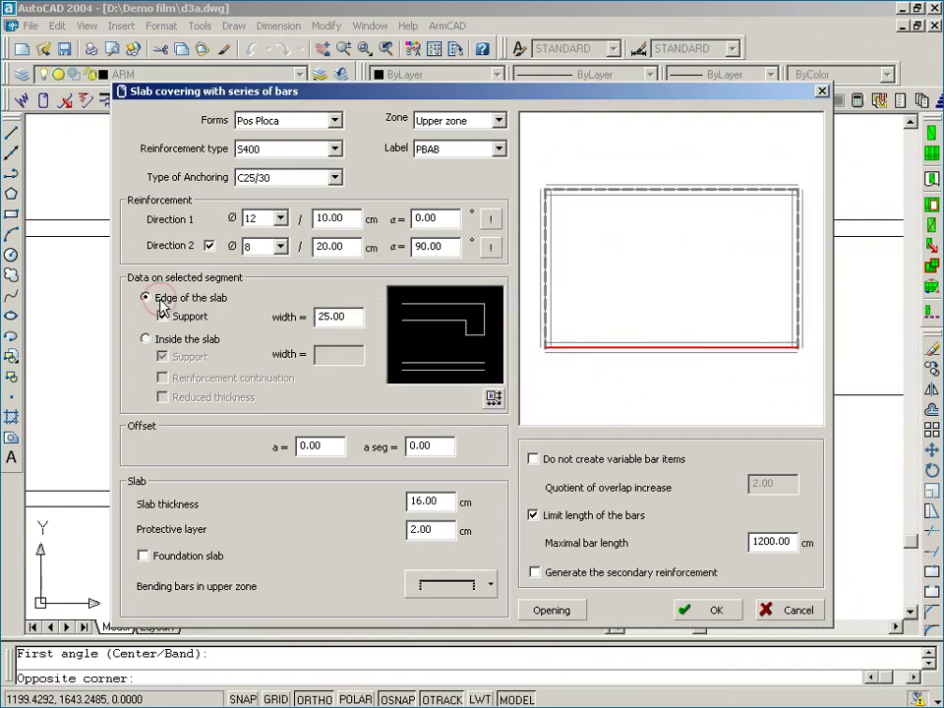
Step: Choose the Bottom reinforcement zone with a -12.50 edge offset
left_click(444, 122)
left_click(444, 137)
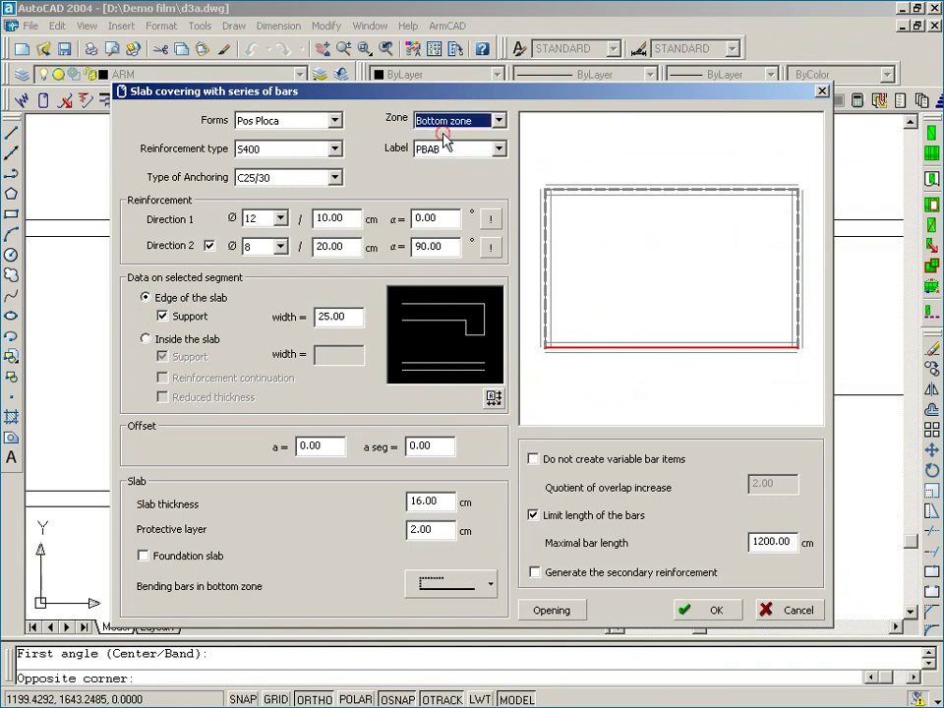
double_click(331, 447)
type("-12.5")
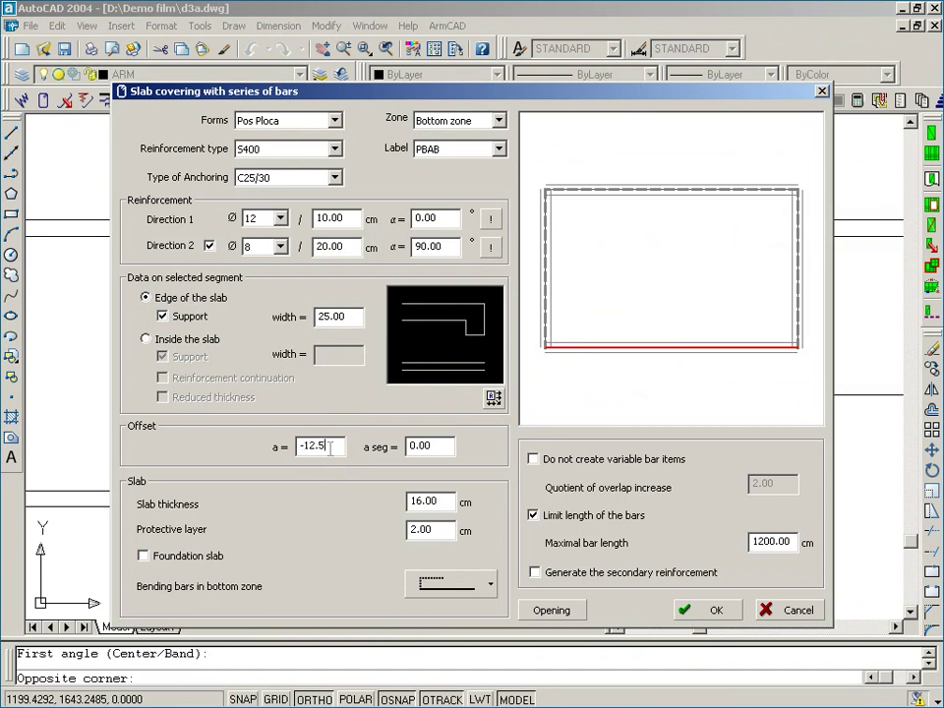
key("Tab")
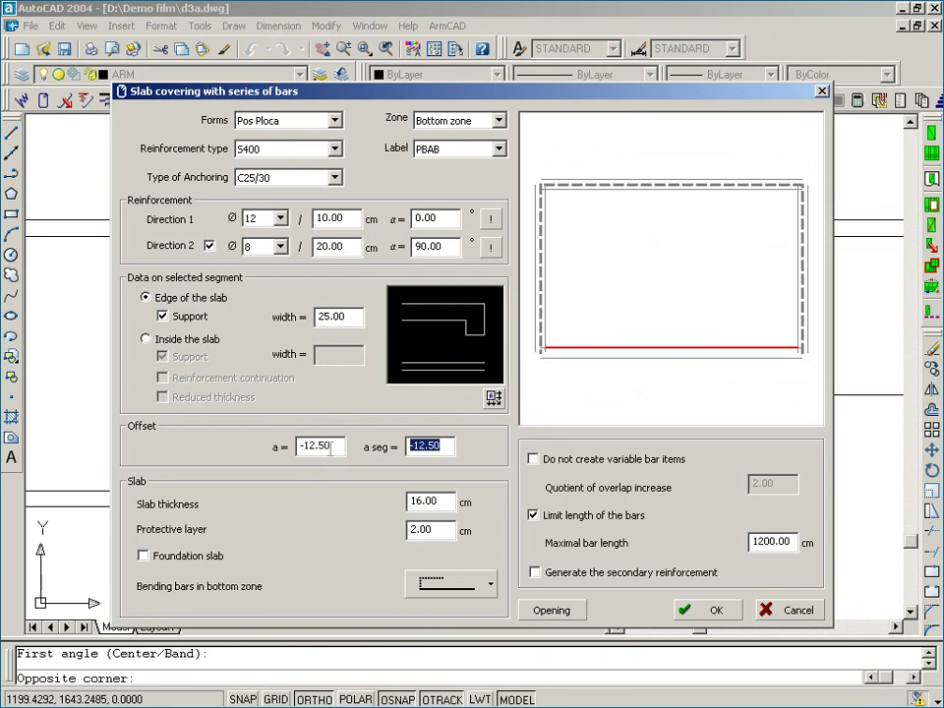
Step: Set Direction 1 spacing to 15 cm and Direction 2 bars to Ø12 at 15 cm
double_click(331, 219)
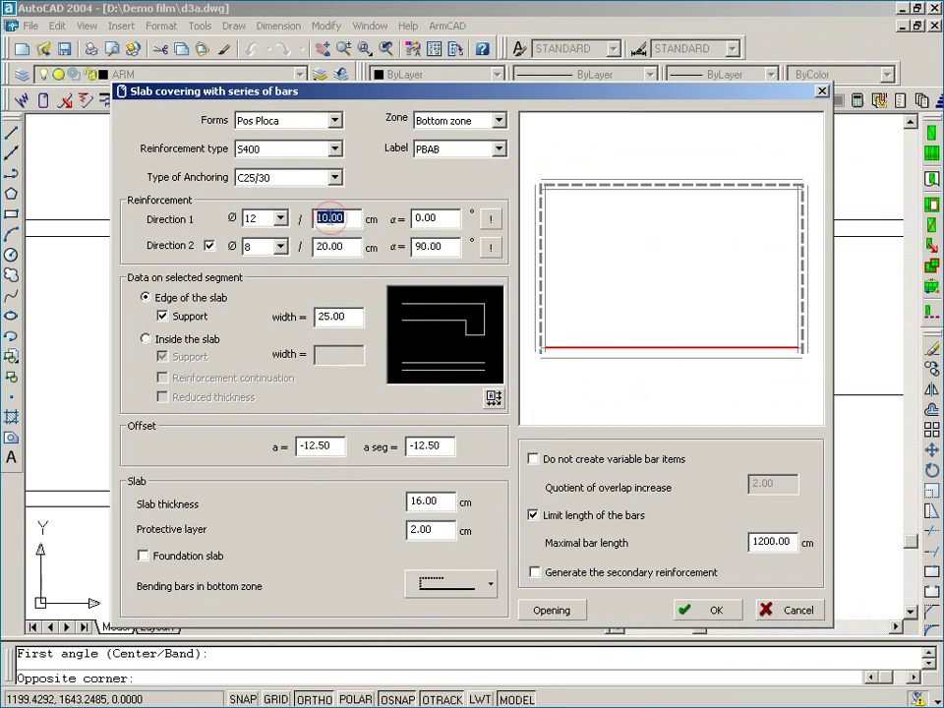
type("15")
key("Tab")
left_click(280, 246)
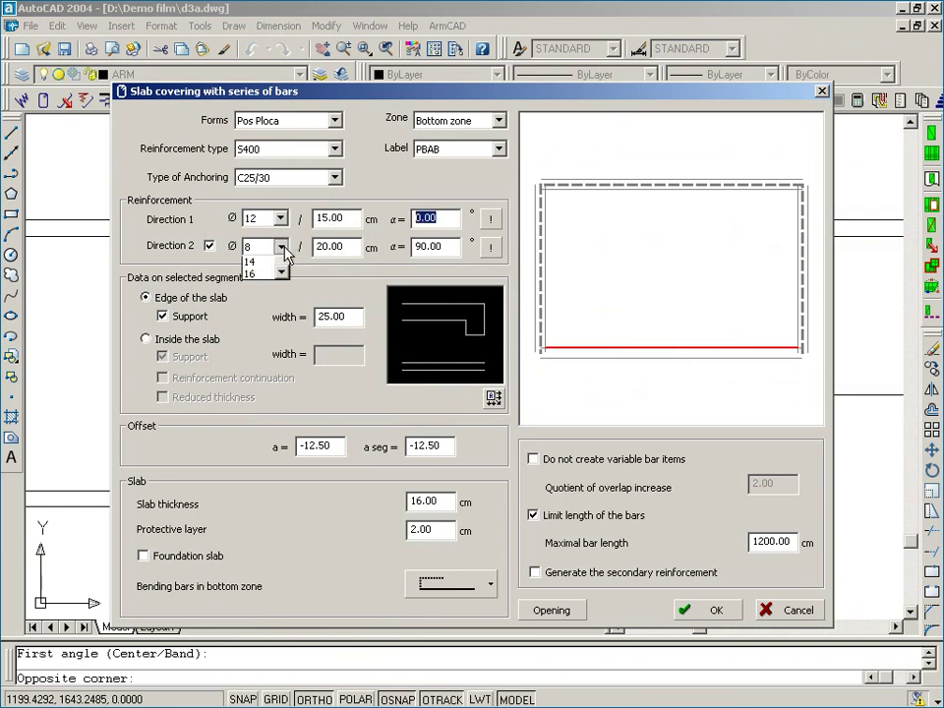
left_click(256, 288)
double_click(319, 247)
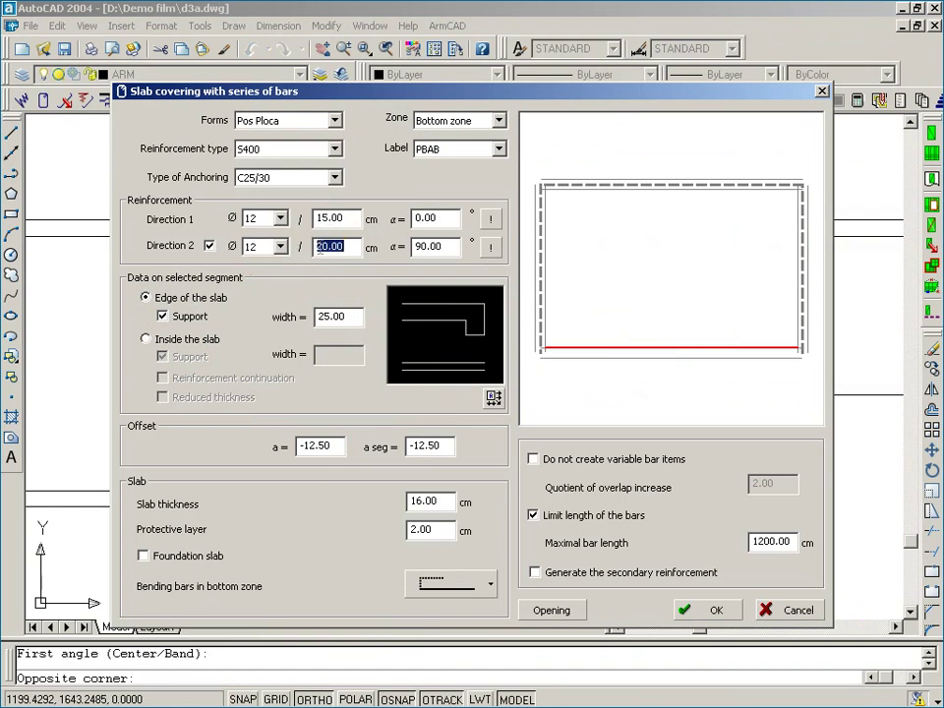
type("15")
key("Tab")
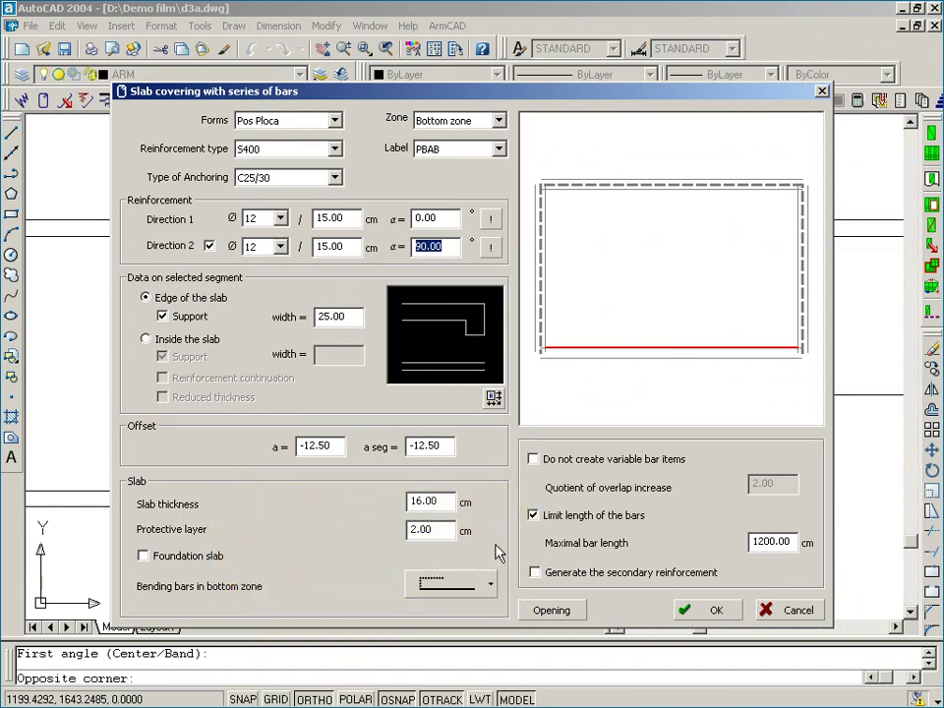
Step: Mark a rectangular opening inside the slab panel by its two opposite corners
left_click(551, 611)
type("r")
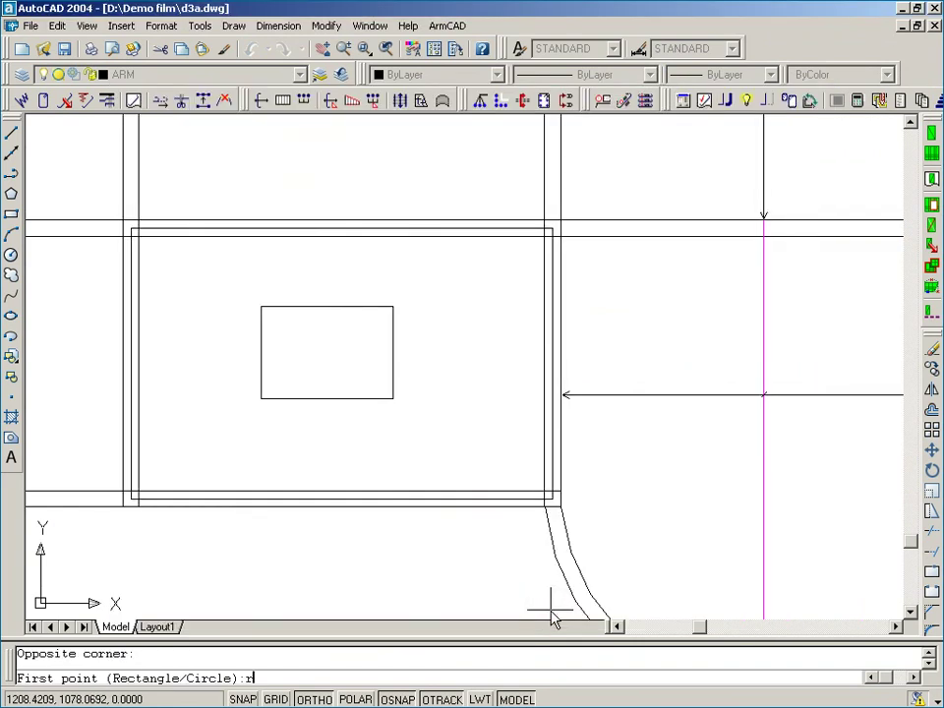
key("Return")
left_click(261, 398)
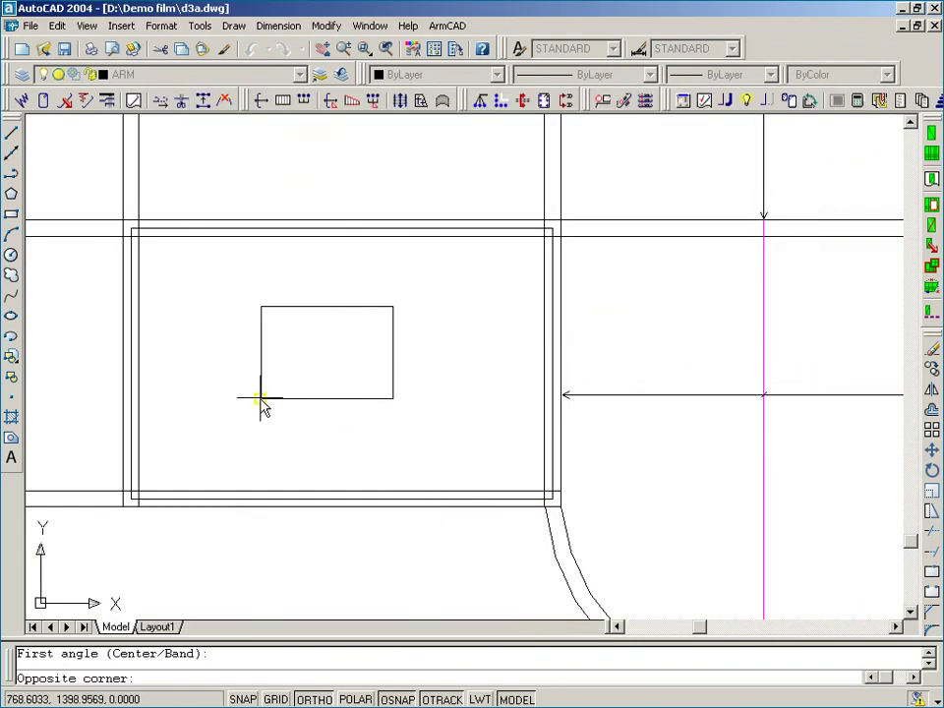
left_click(394, 307)
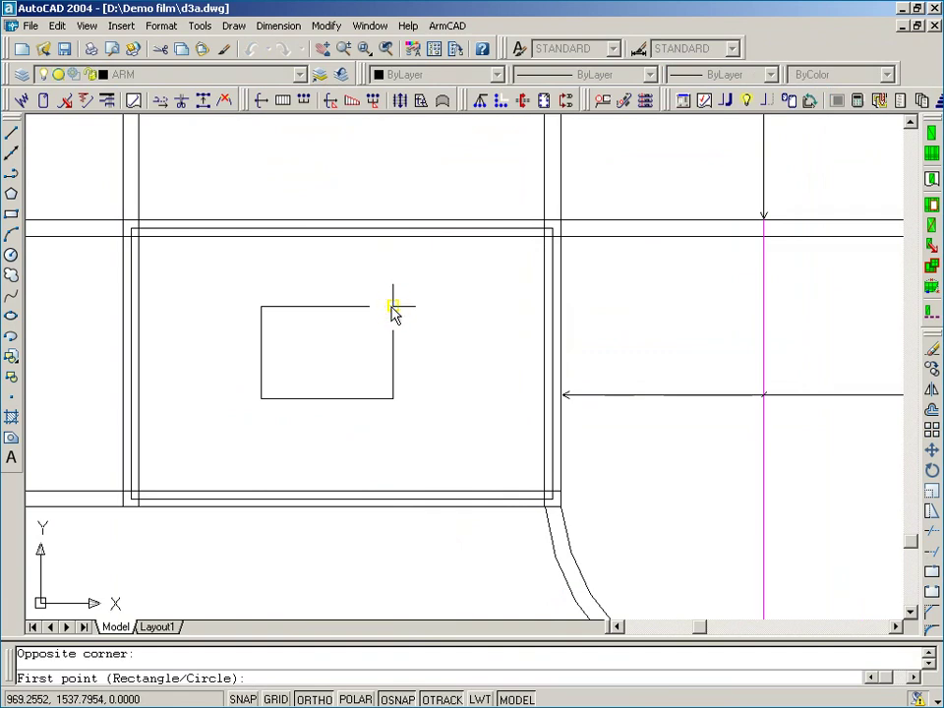
key("Return")
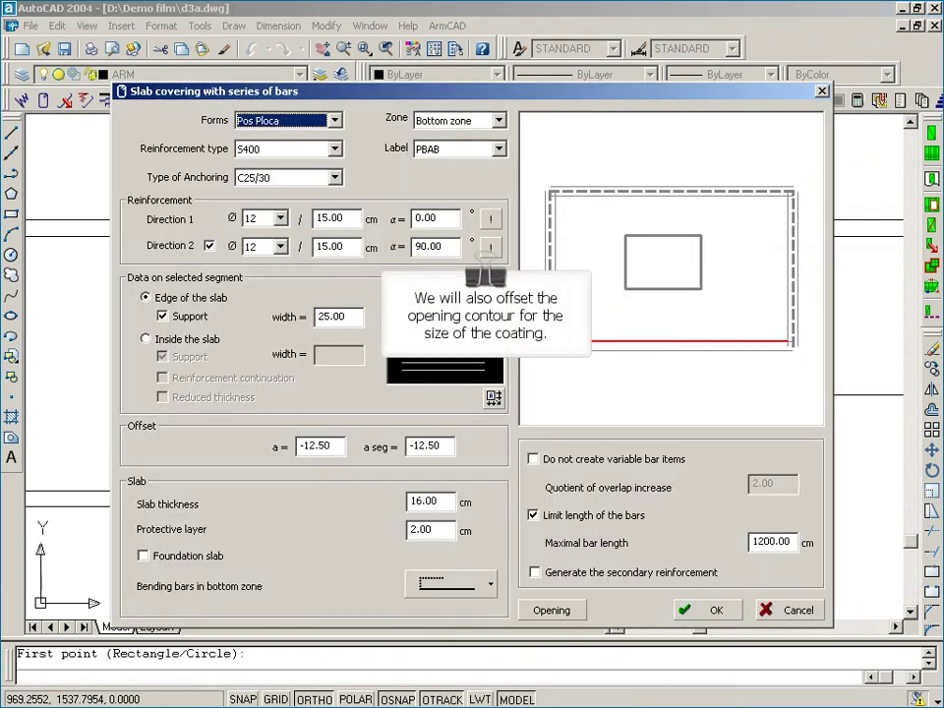
Step: Give the opening's top, bottom, left and right edges a 2 cm offset and generate the bars
left_click(625, 234)
type("2")
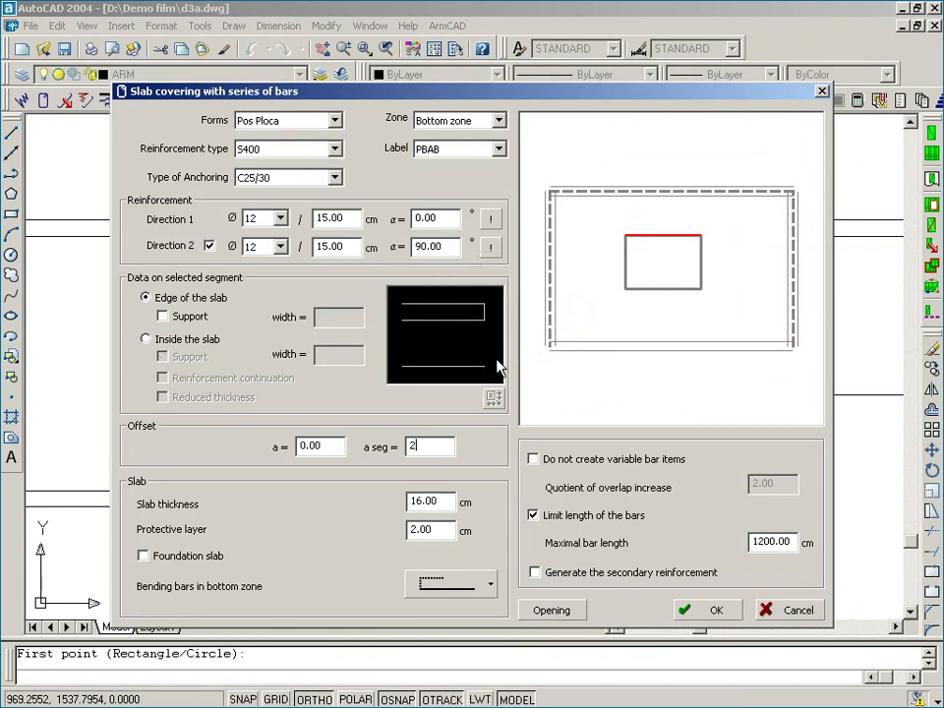
key("Tab")
left_click(639, 288)
type("2")
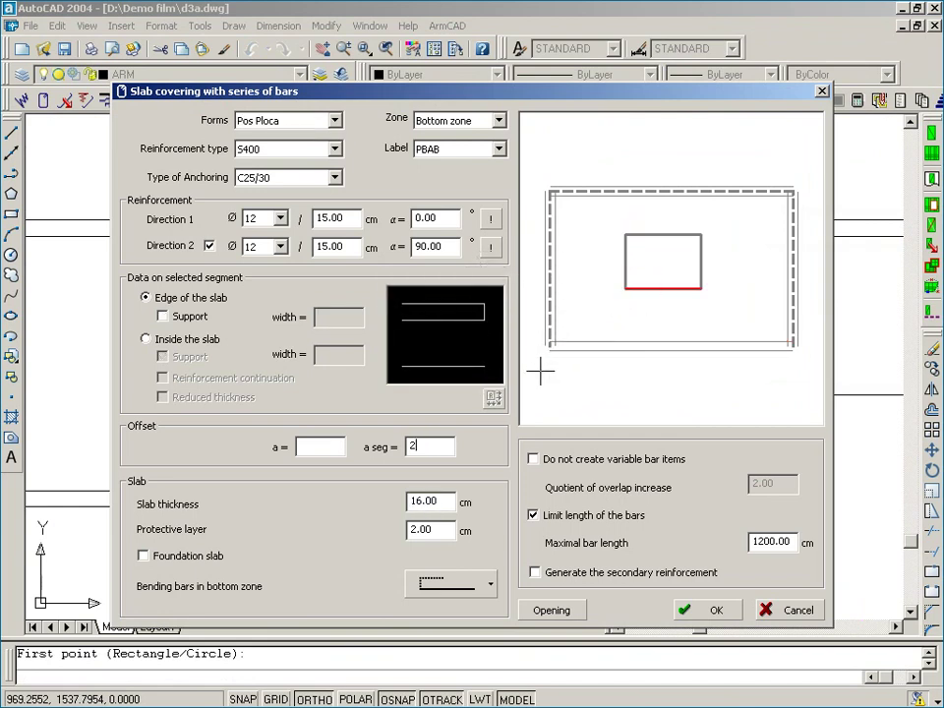
key("Tab")
left_click(624, 264)
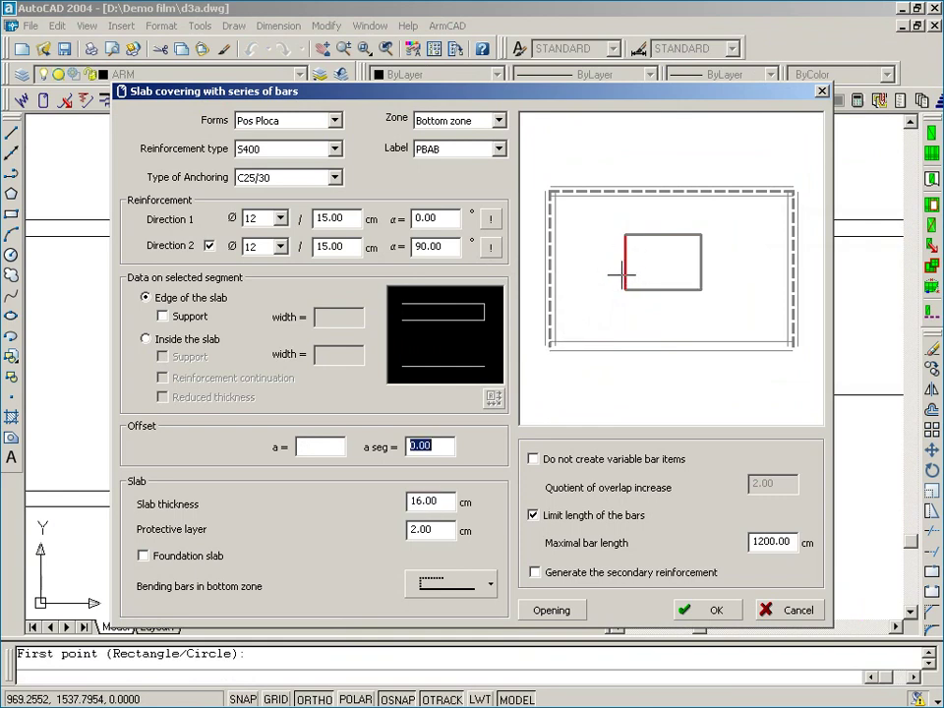
type("2")
key("Tab")
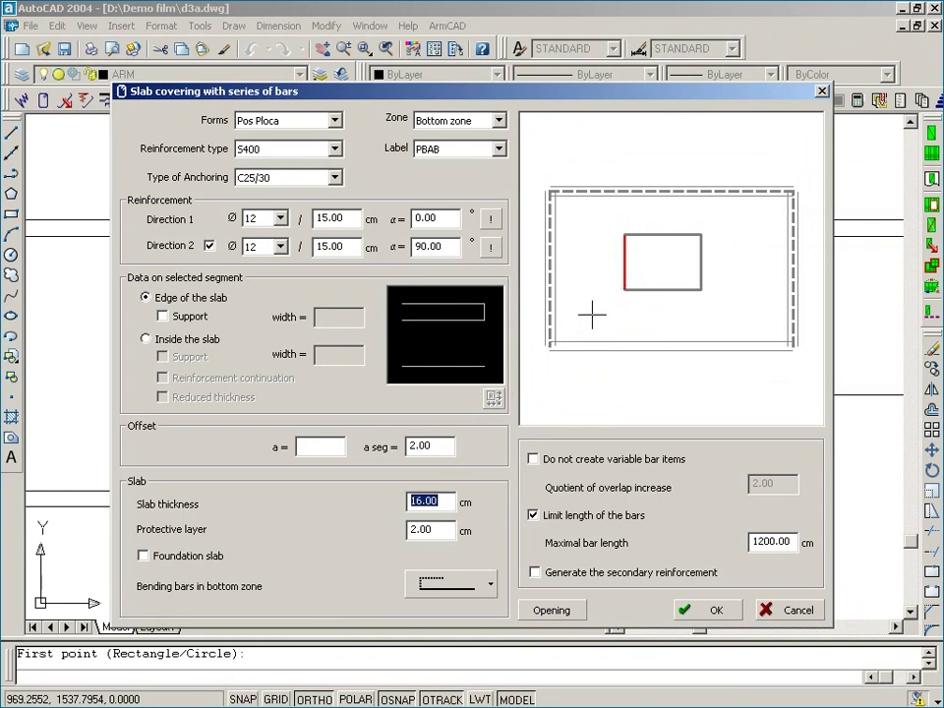
left_click(700, 263)
type("2")
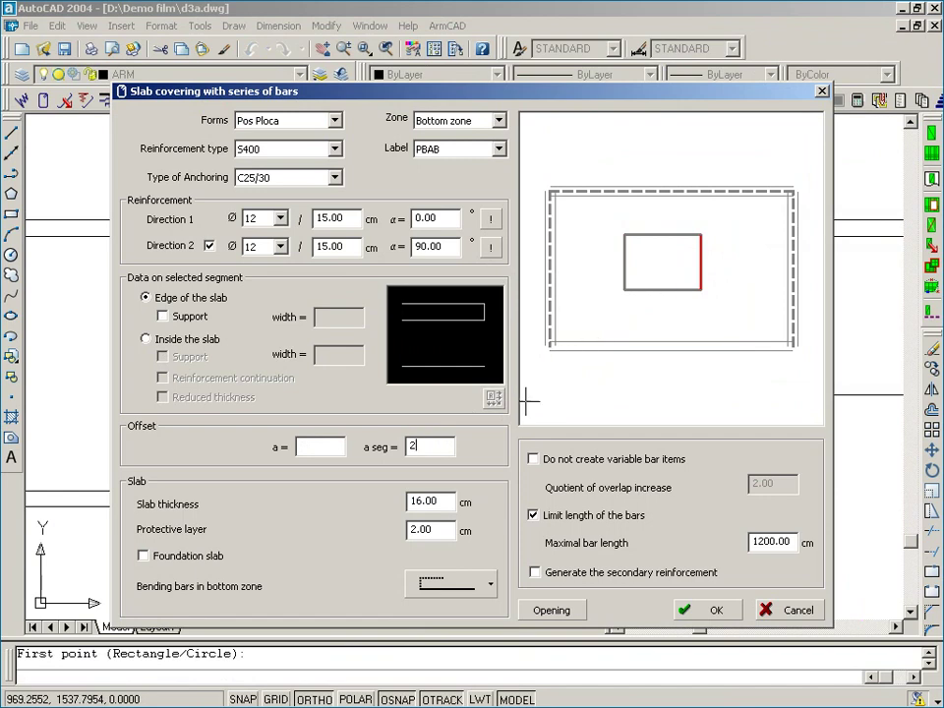
key("Tab")
left_click(693, 611)
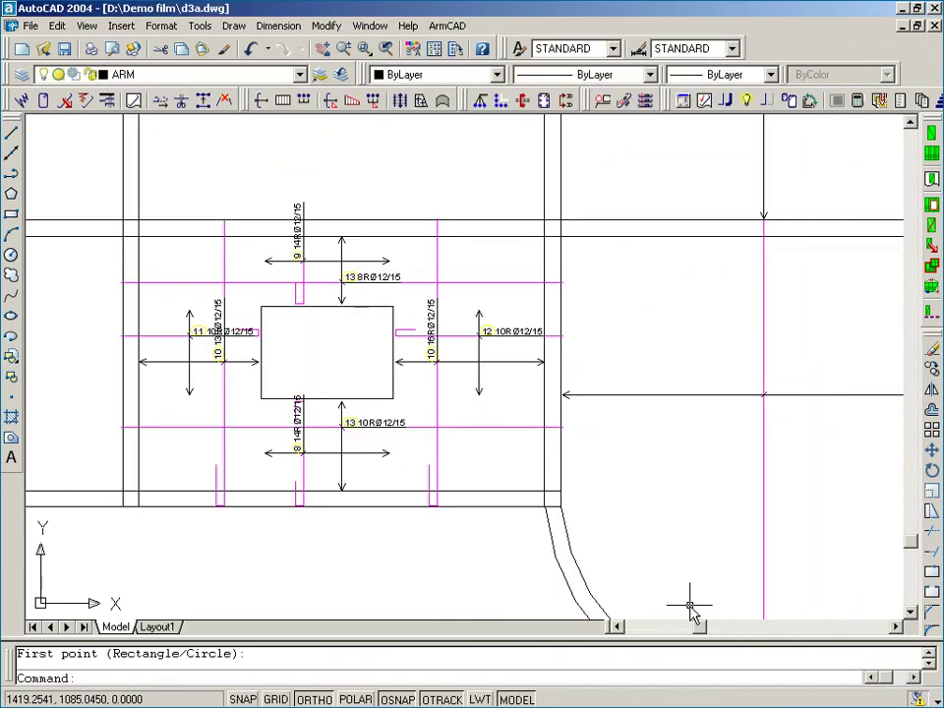
Step: Show every bar of the slab series with Entity layout set to Full view
left_click(726, 105)
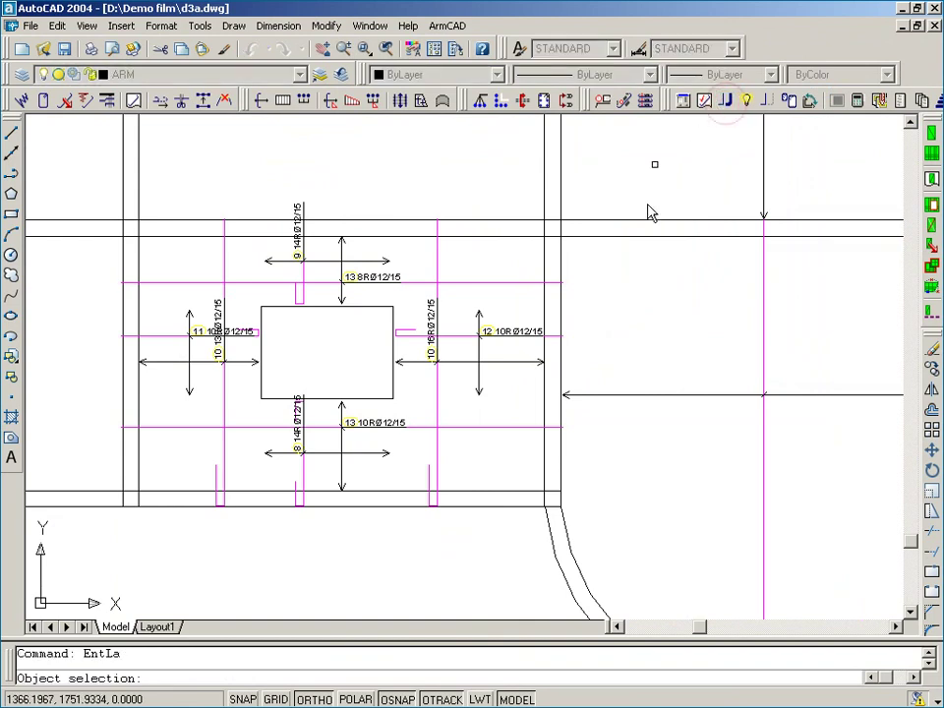
left_click(604, 504)
left_click(605, 504)
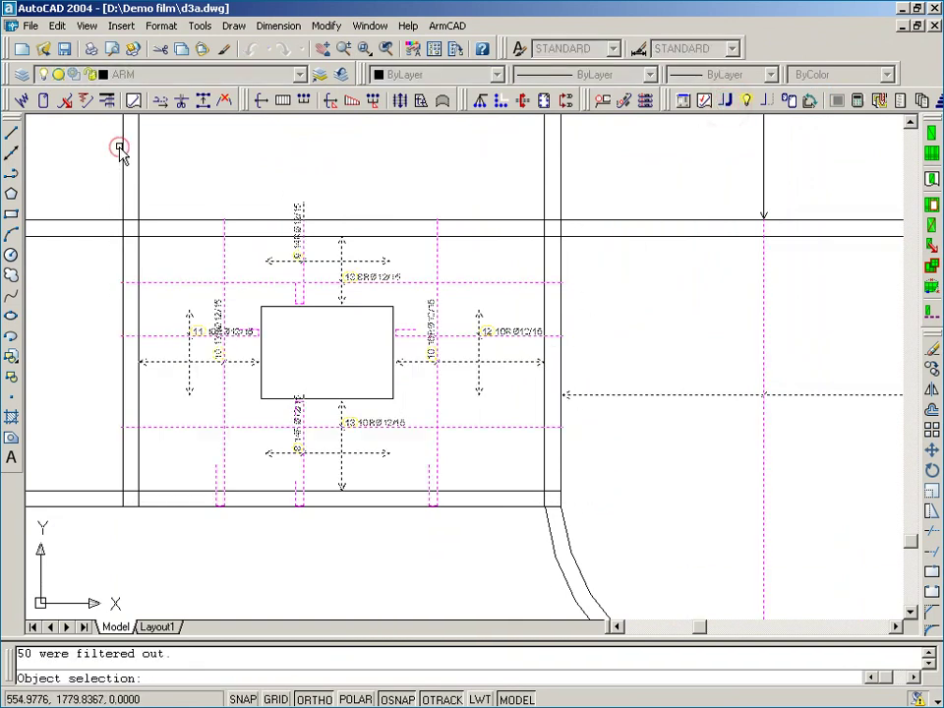
key("Return")
left_click(419, 380)
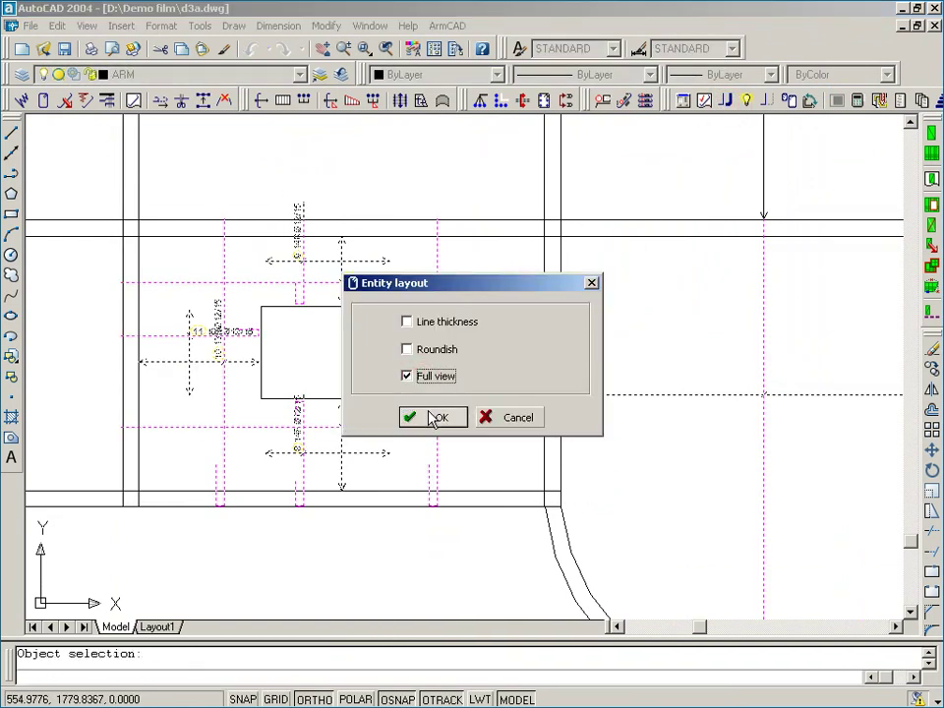
left_click(433, 417)
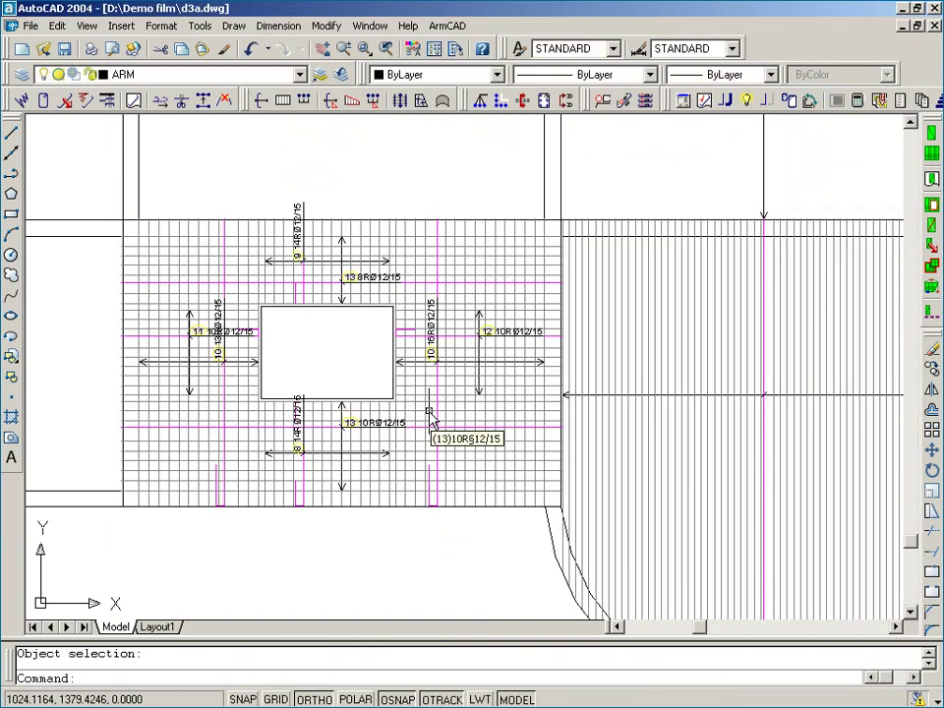
Step: Return the right and left slabs' bars to compact layout with Full view unchecked
left_click(725, 102)
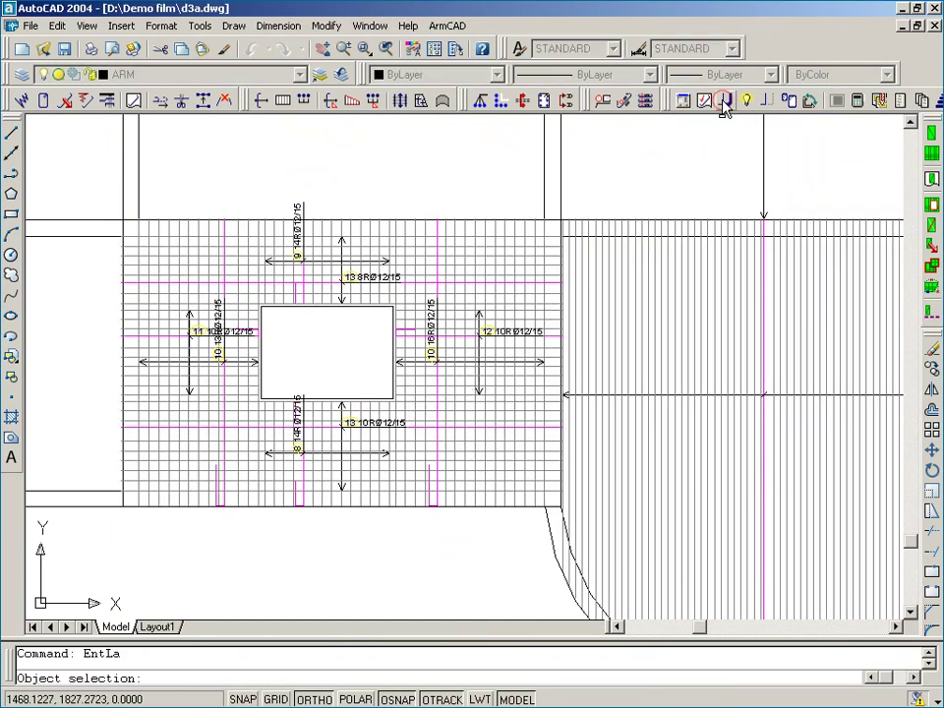
left_click(623, 512)
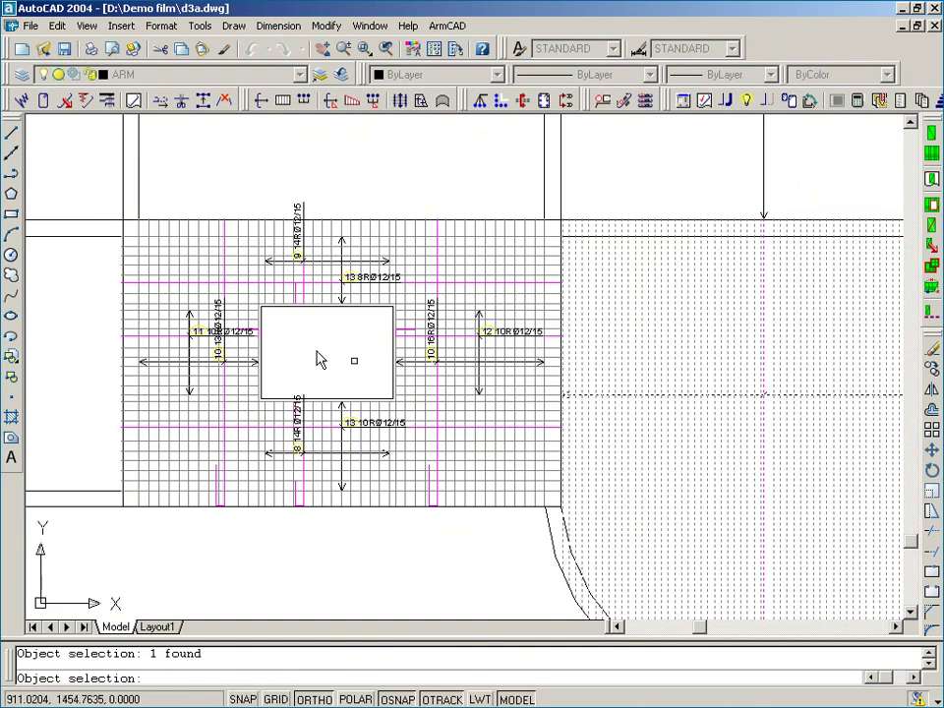
left_click(544, 552)
left_click(59, 175)
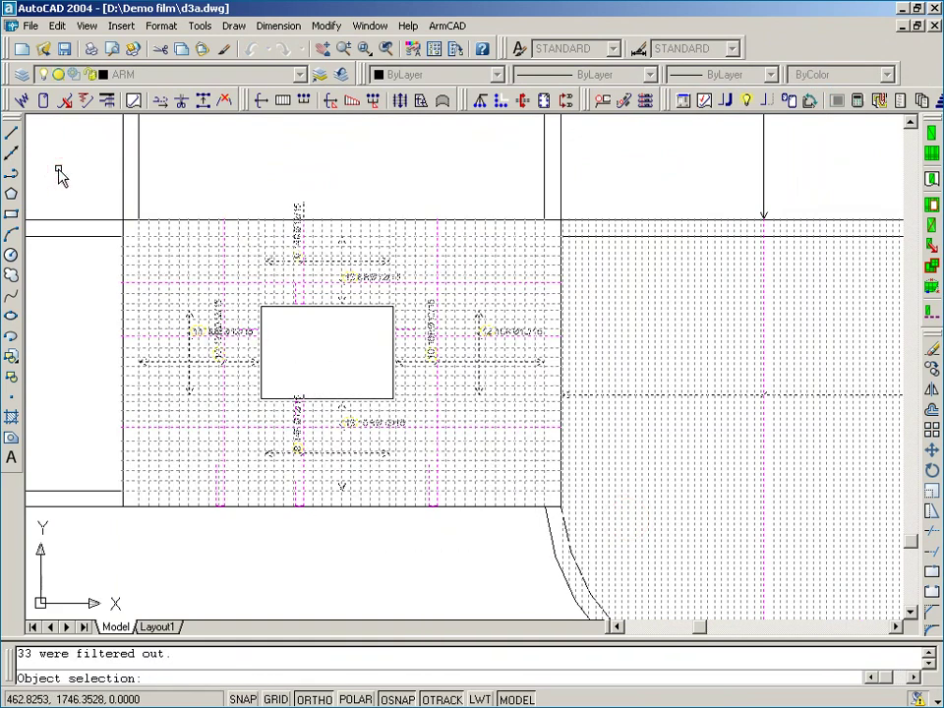
key("Return")
left_click(432, 379)
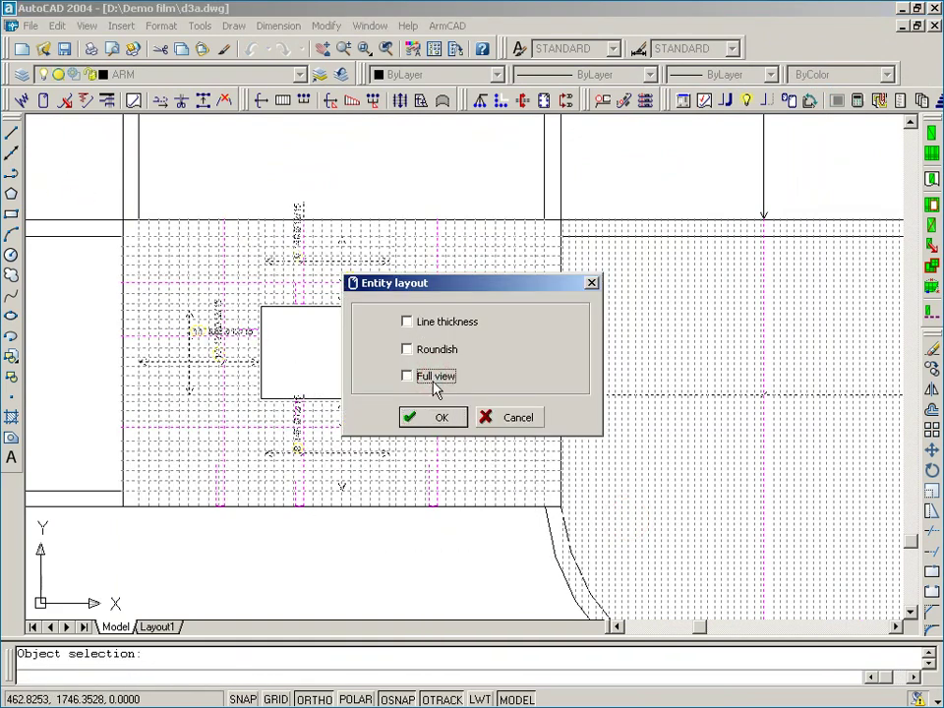
left_click(442, 417)
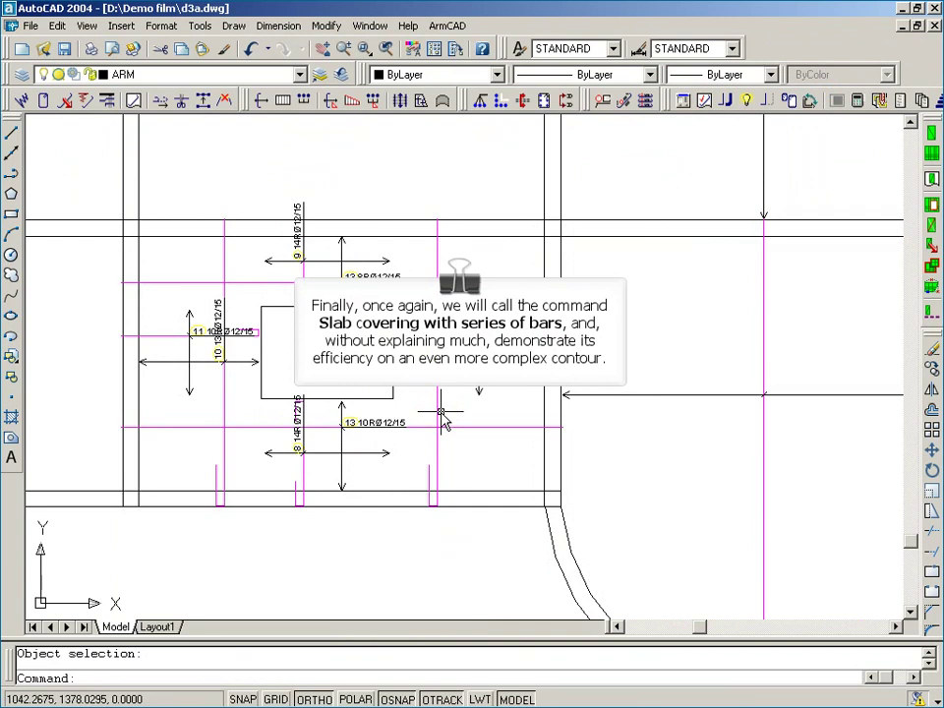
Step: Start Slab covering with series of bars and bring the plan's upper walls into view
left_click(448, 26)
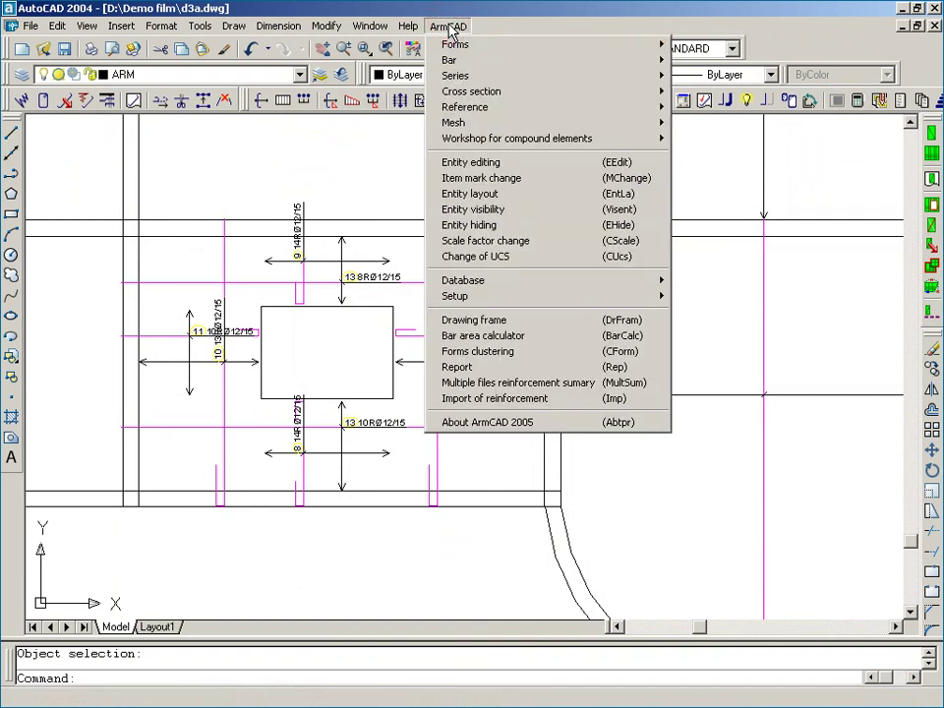
left_click(777, 201)
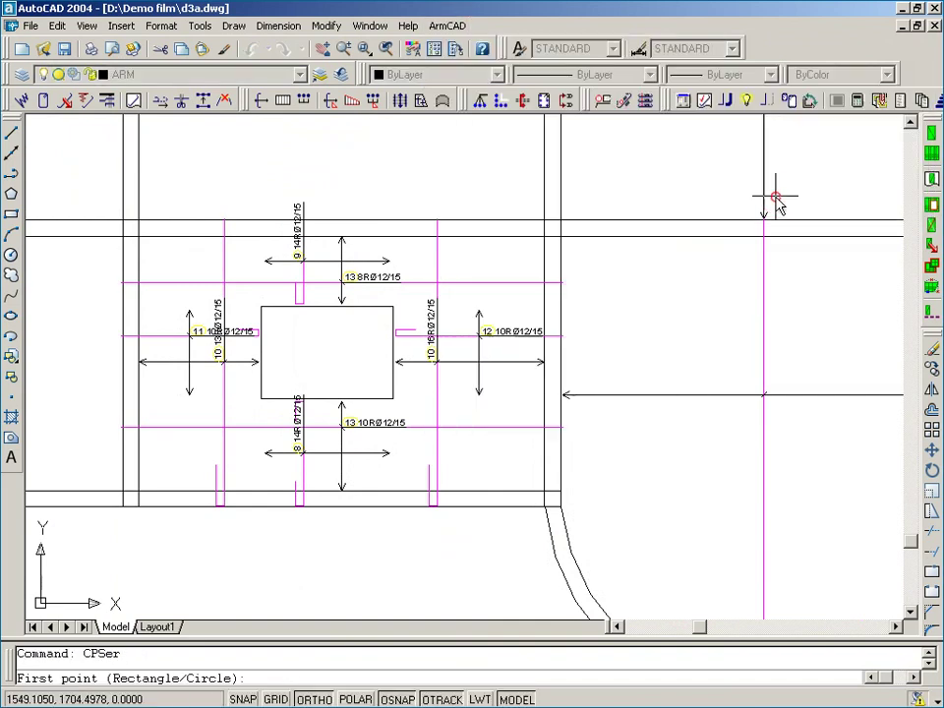
scroll(777, 204, "down", 4)
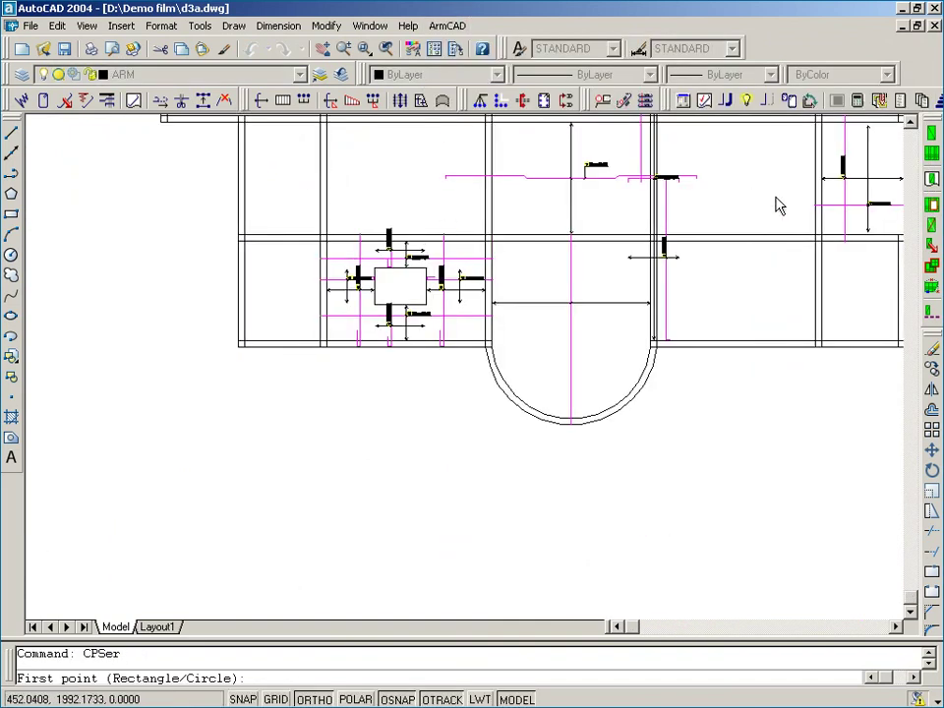
middle_click_drag(277, 174, 358, 395)
scroll(301, 342, "up", 2)
scroll(301, 350, "up", 2)
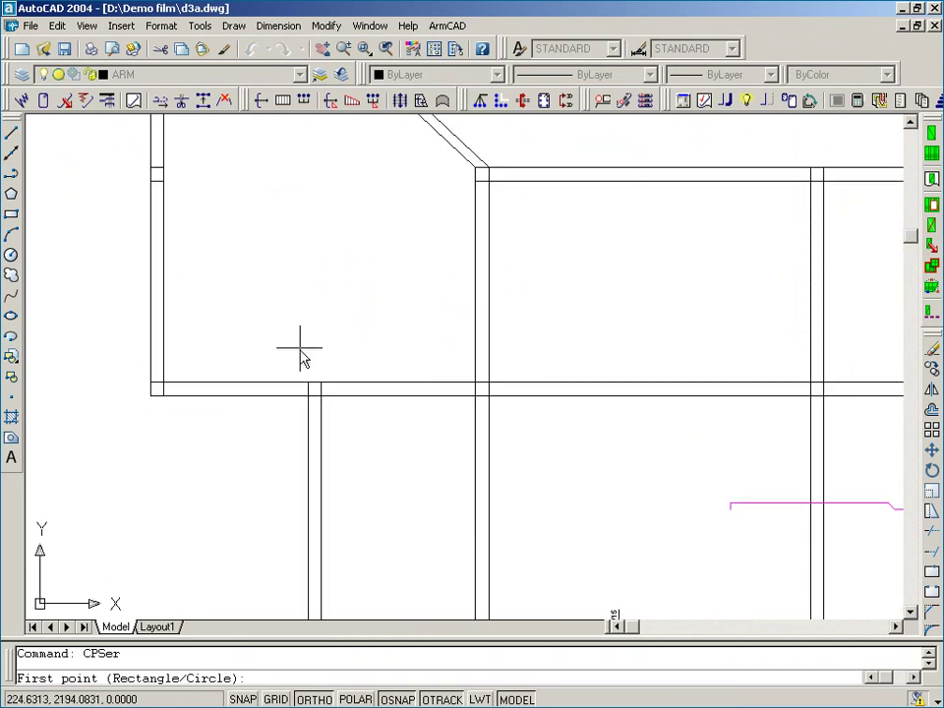
Step: Outline the cut-corner slab corner by corner, with Ortho off for the diagonal edge, and close it
left_click(307, 383)
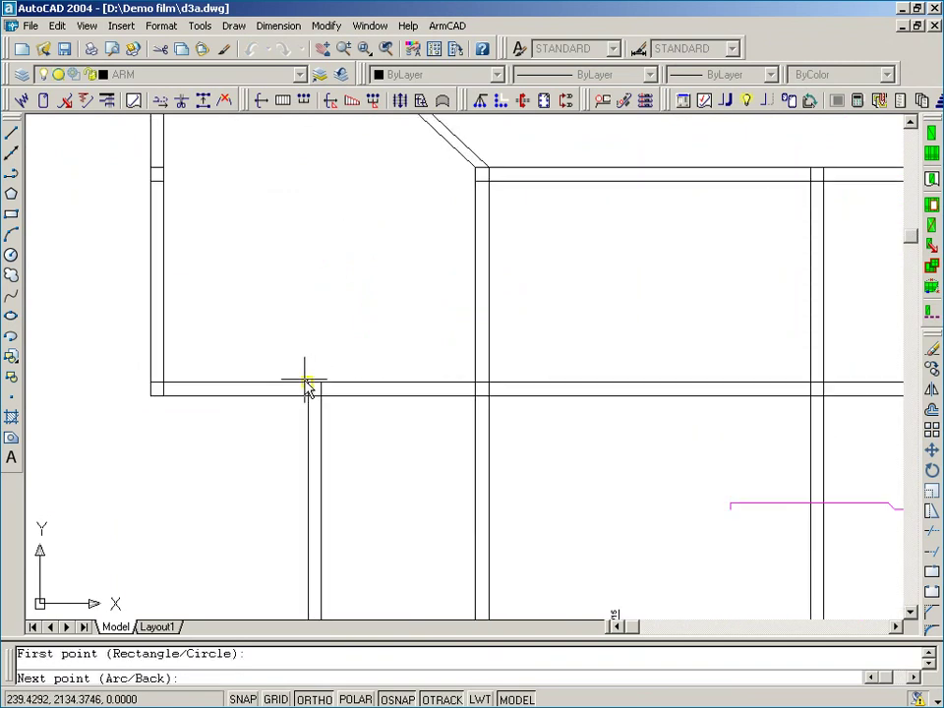
left_click(163, 383)
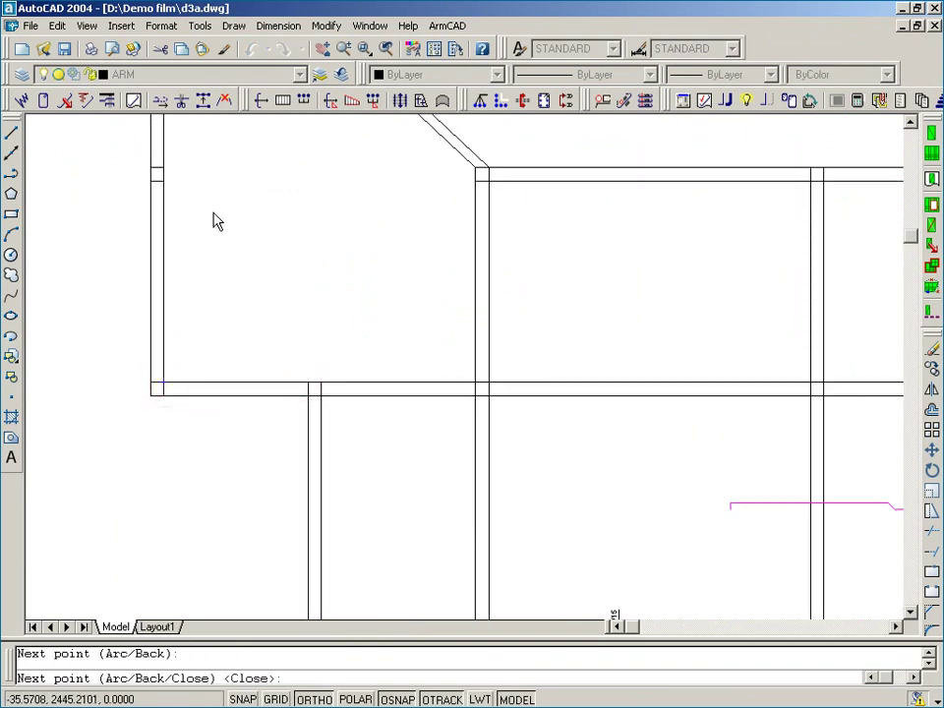
middle_click_drag(212, 218, 196, 383)
left_click(149, 197)
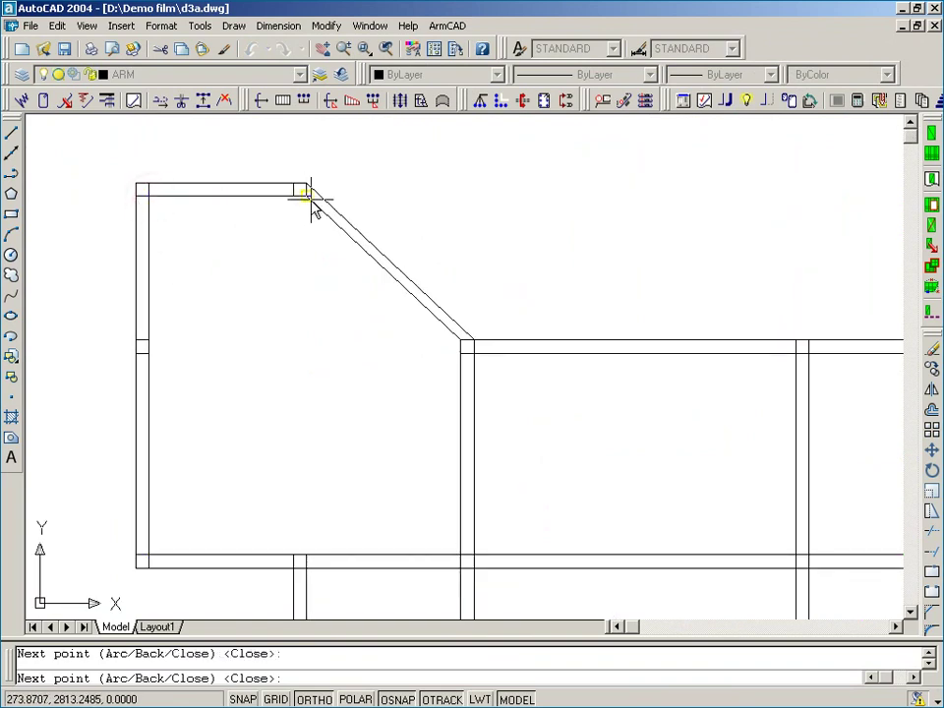
left_click(306, 195)
key("F8")
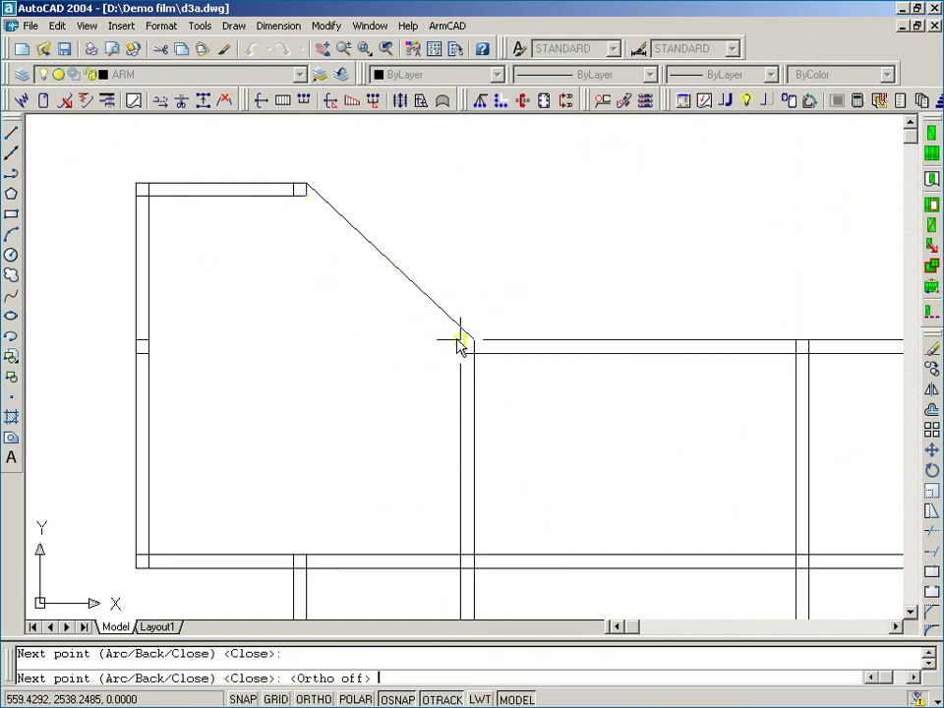
left_click(461, 340)
left_click(460, 558)
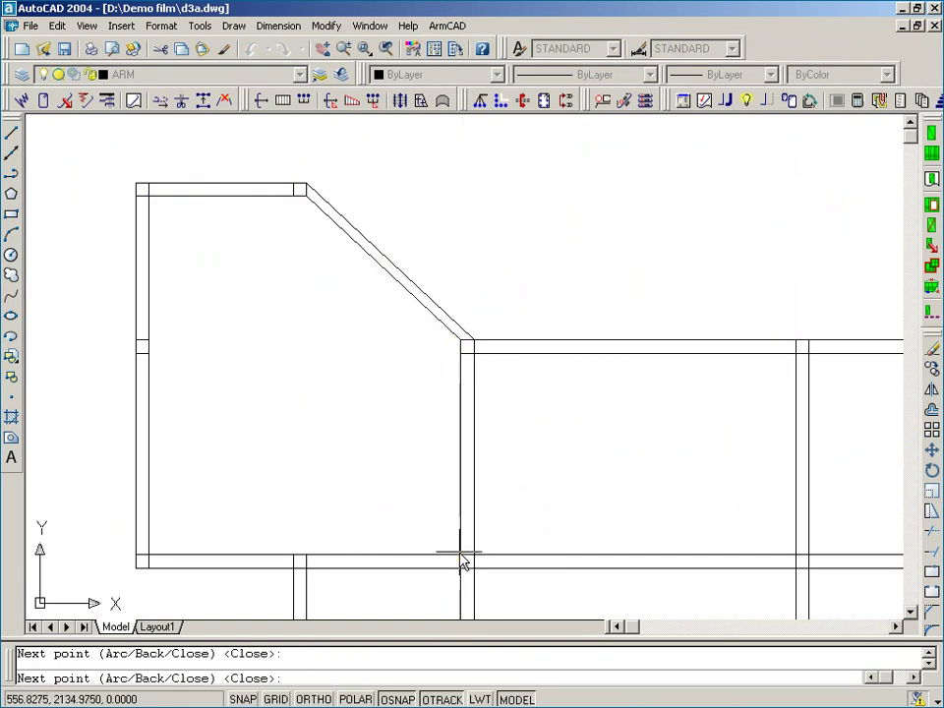
key("Return")
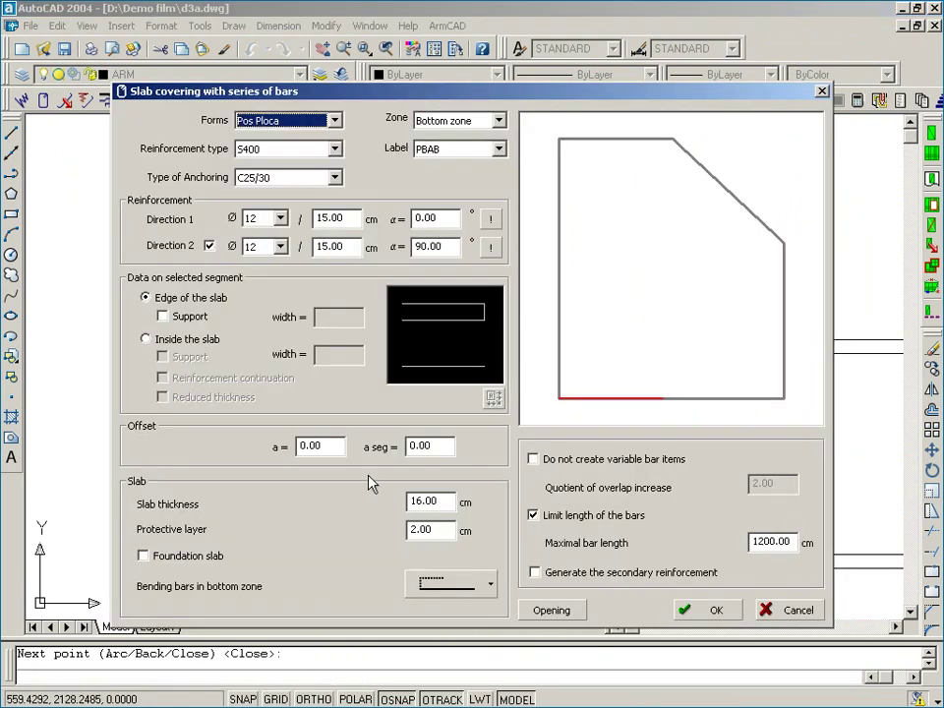
Step: Enter -1 as the edge offset and mark the edge supported, applying it to all segments
double_click(337, 446)
type("-12.5")
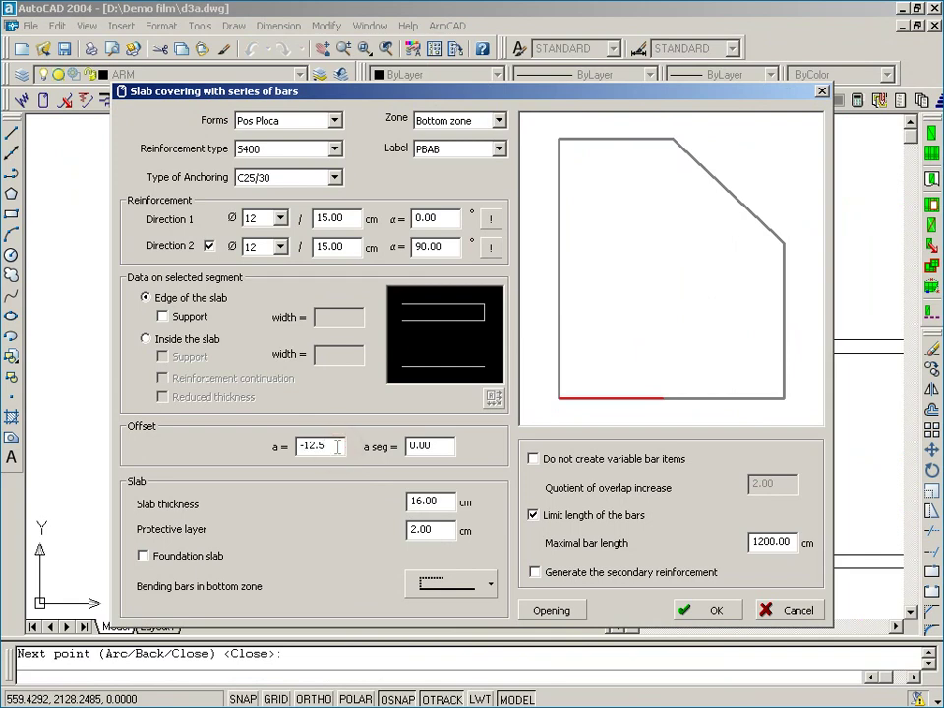
key("Tab")
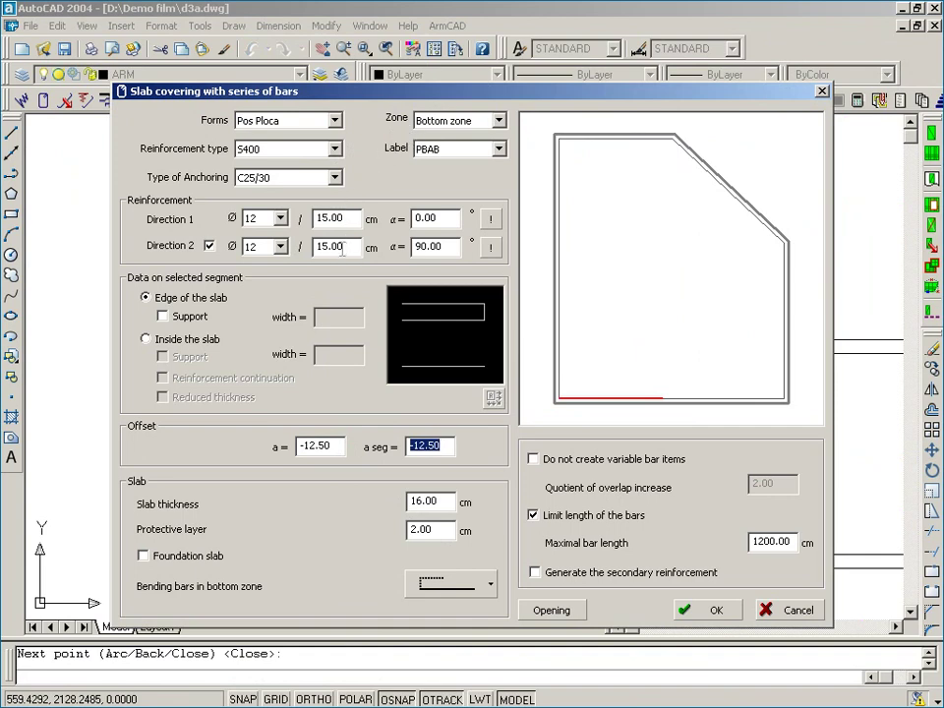
left_click(163, 317)
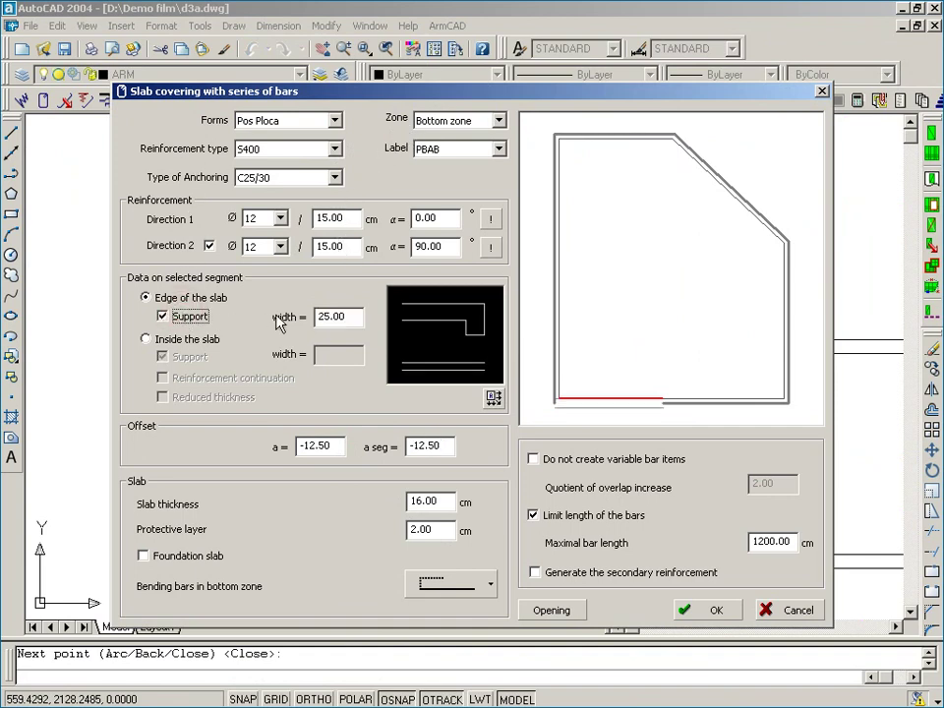
left_click(491, 397)
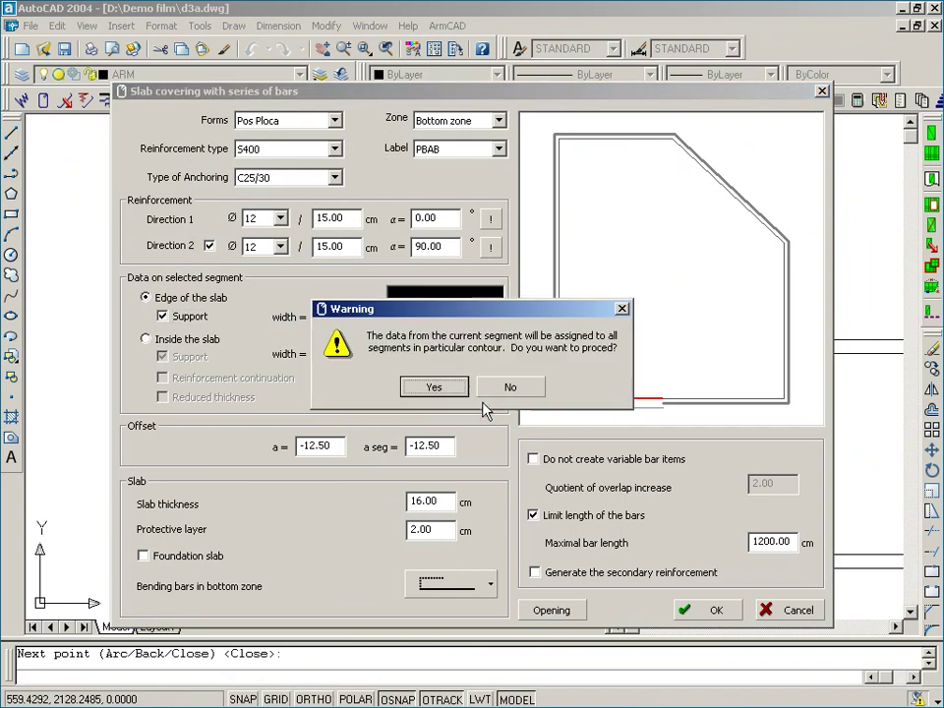
left_click(438, 390)
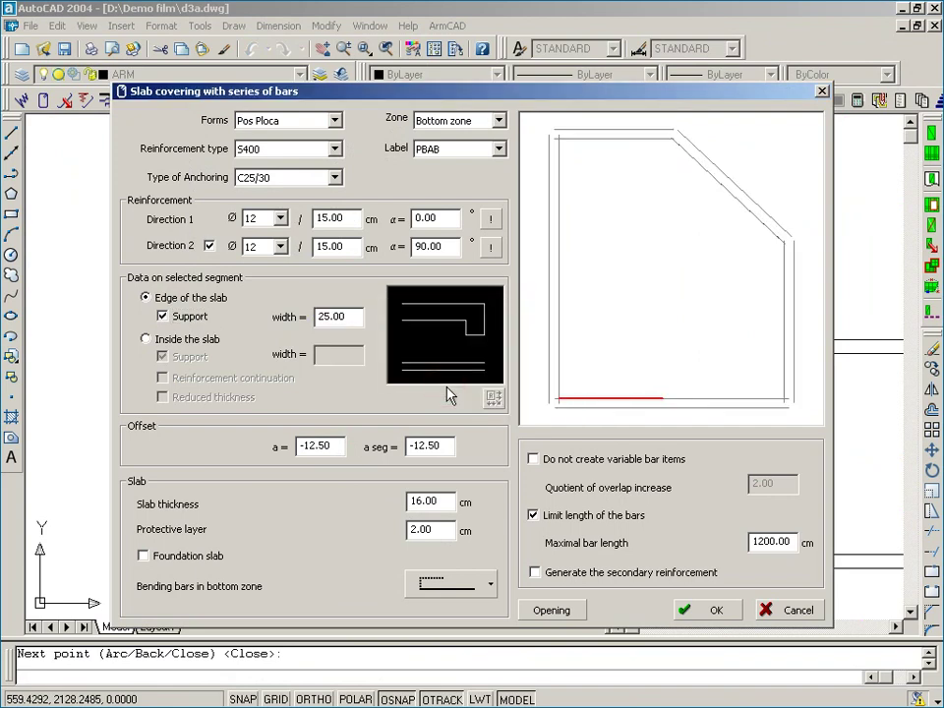
Step: Make the bottom-right and right edges interior supports, choose the bottom-zone bending shape, and place the series
left_click(778, 400)
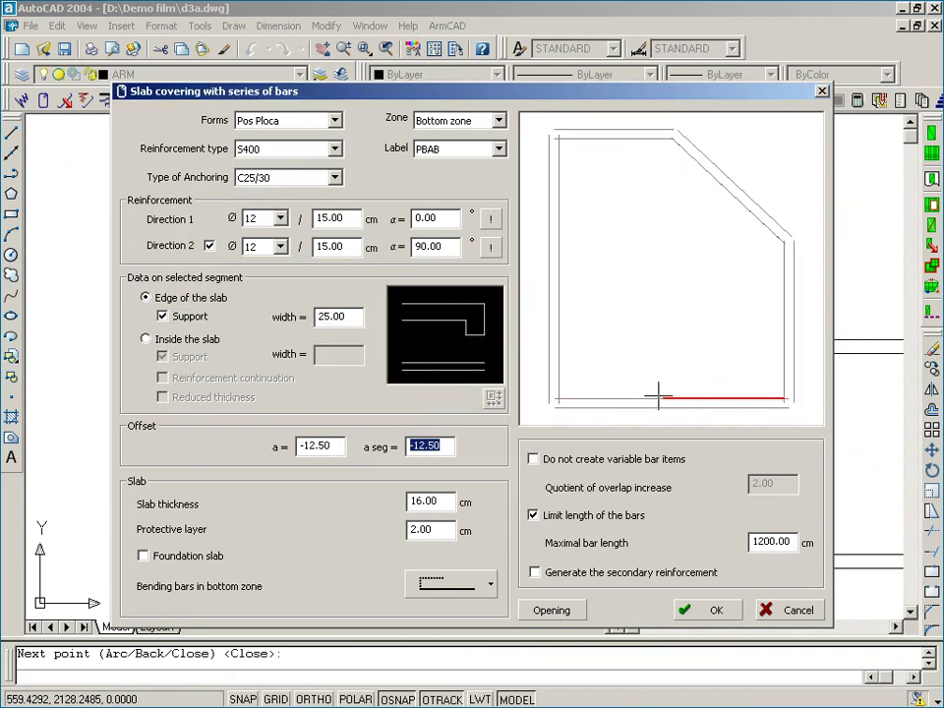
left_click(192, 339)
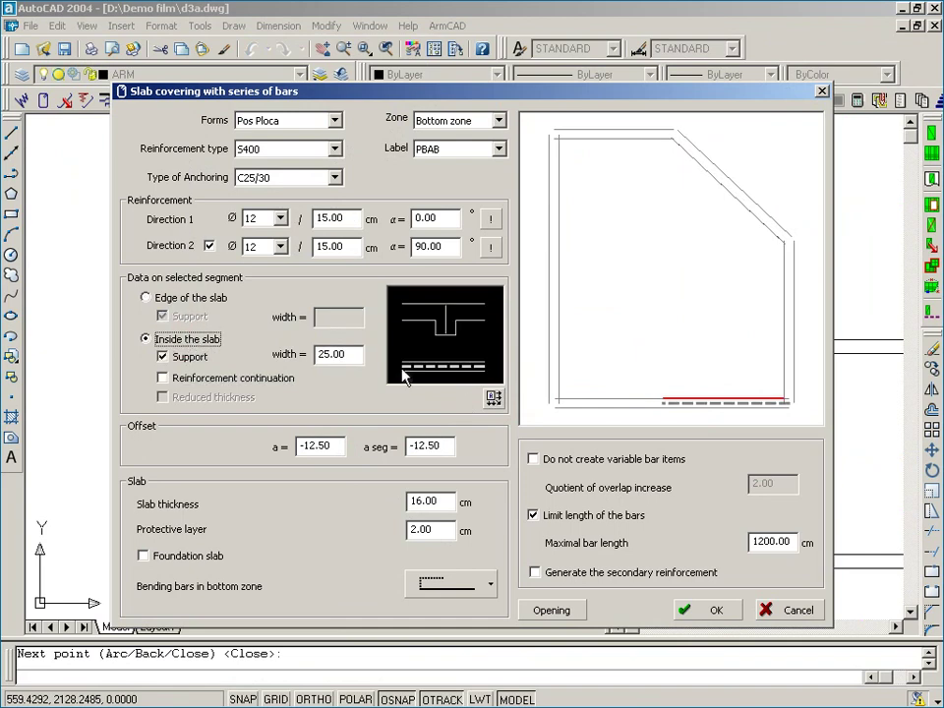
left_click(787, 346)
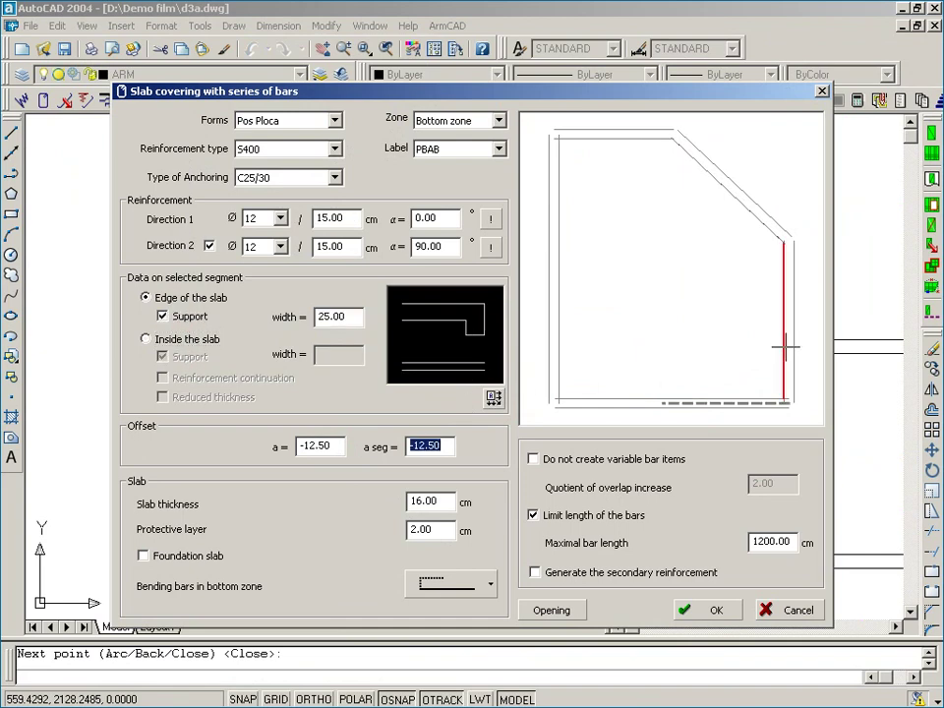
left_click(201, 343)
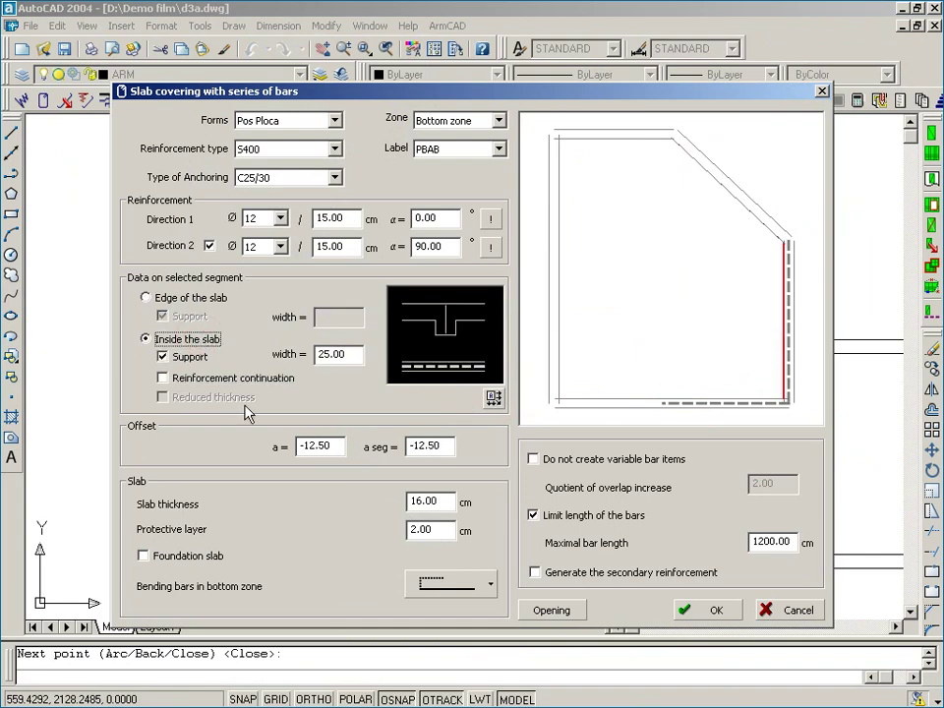
left_click(486, 586)
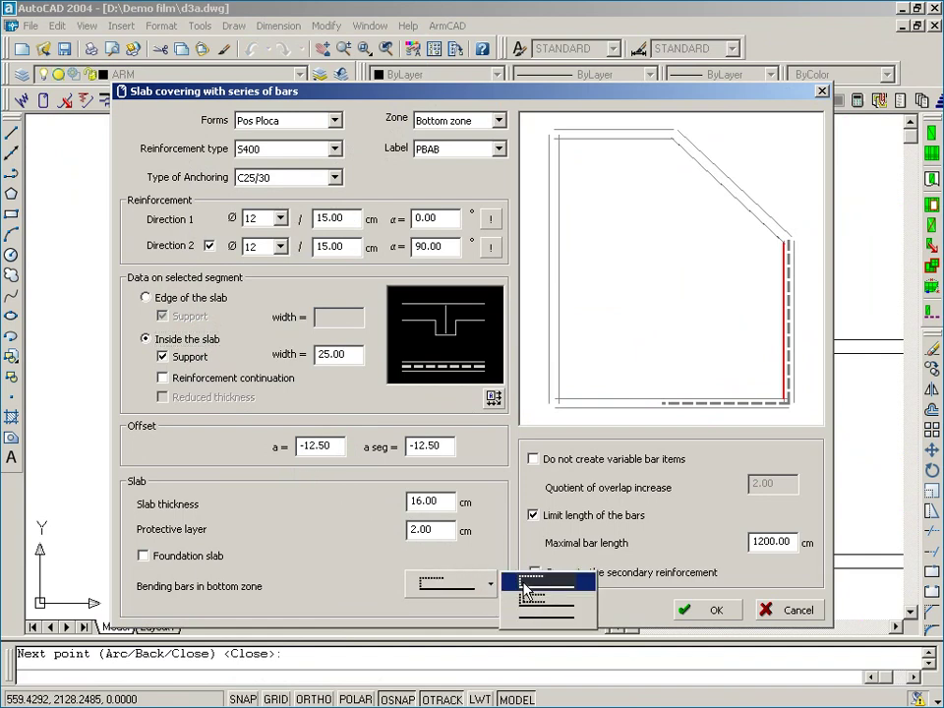
left_click(526, 592)
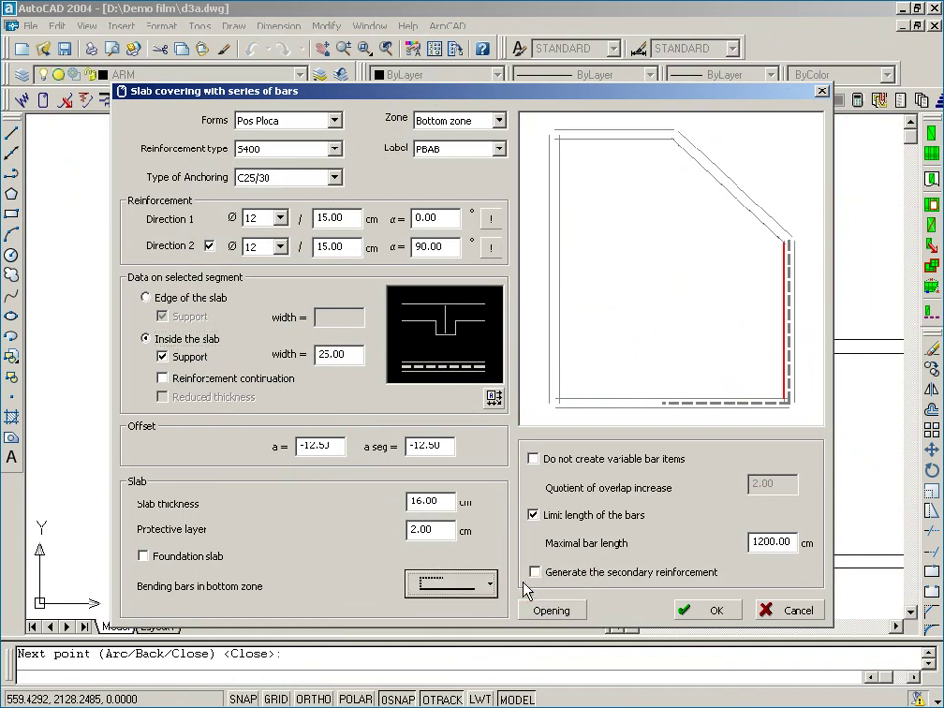
left_click(691, 611)
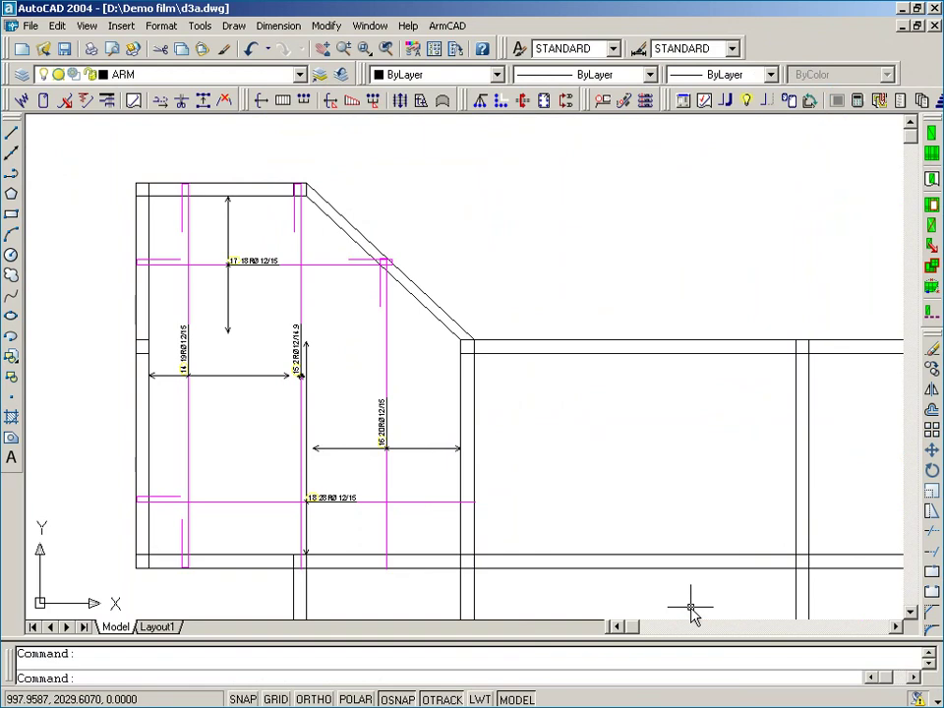
Step: Switch the cut-corner slab's bars to Full view with Entity layout, showing the Ø12/15 mesh
left_click(723, 100)
left_click(525, 527)
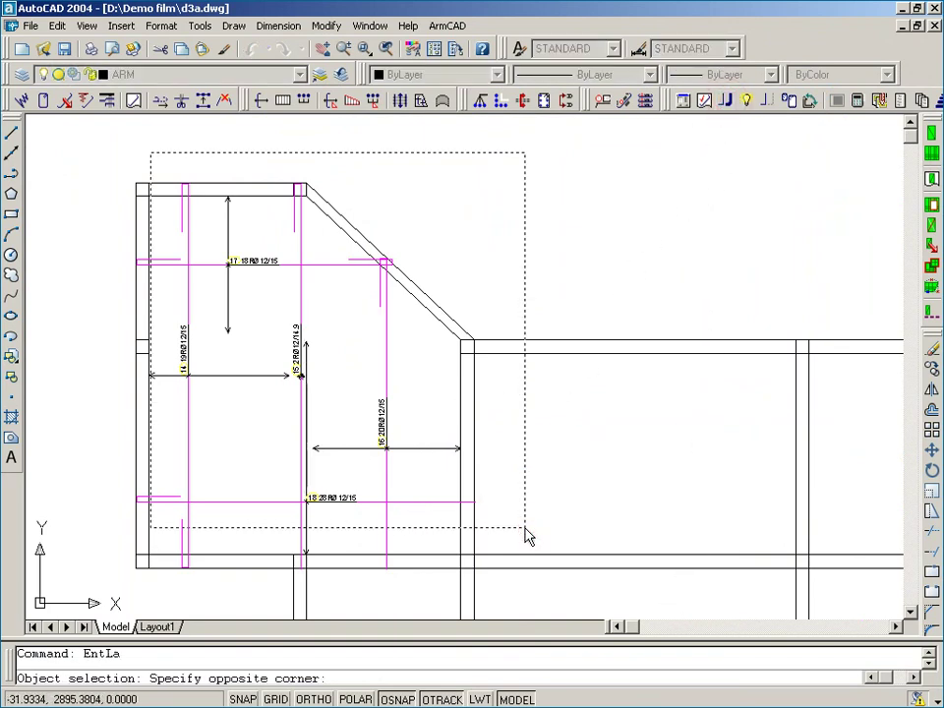
left_click(115, 139)
key("Return")
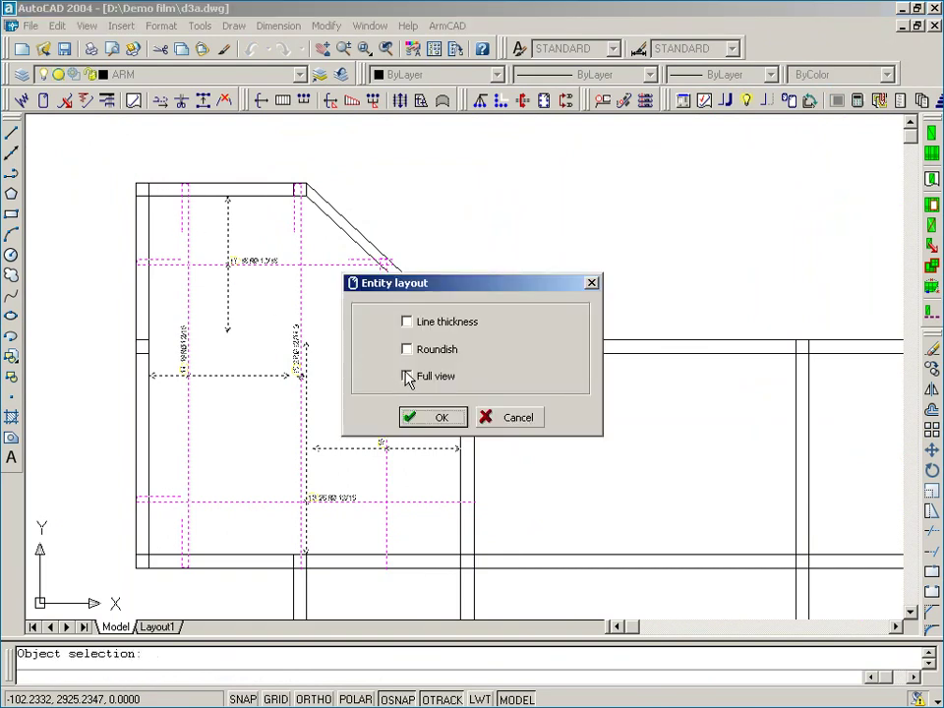
left_click(407, 376)
left_click(429, 417)
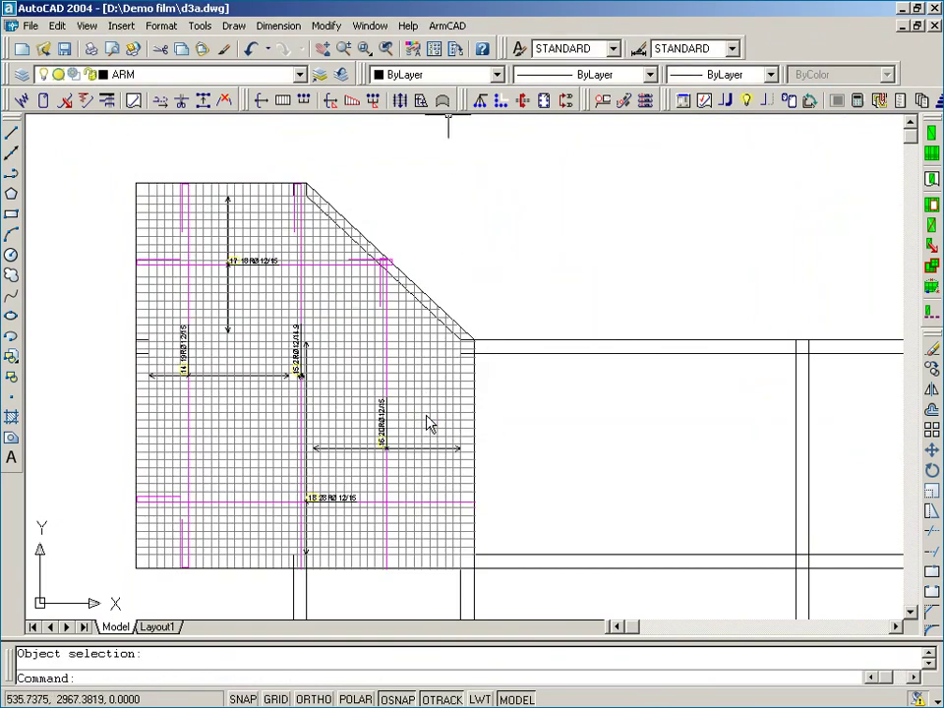
left_click(446, 26)
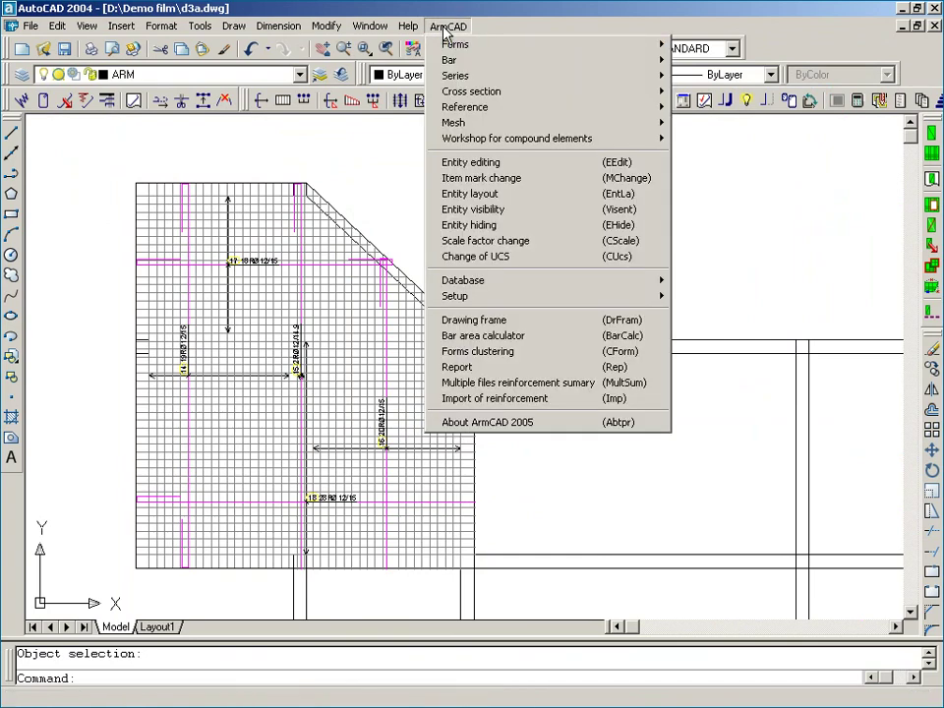
Step: Open the bar report and browse the bar shapes and rows across the specification pages
left_click(460, 367)
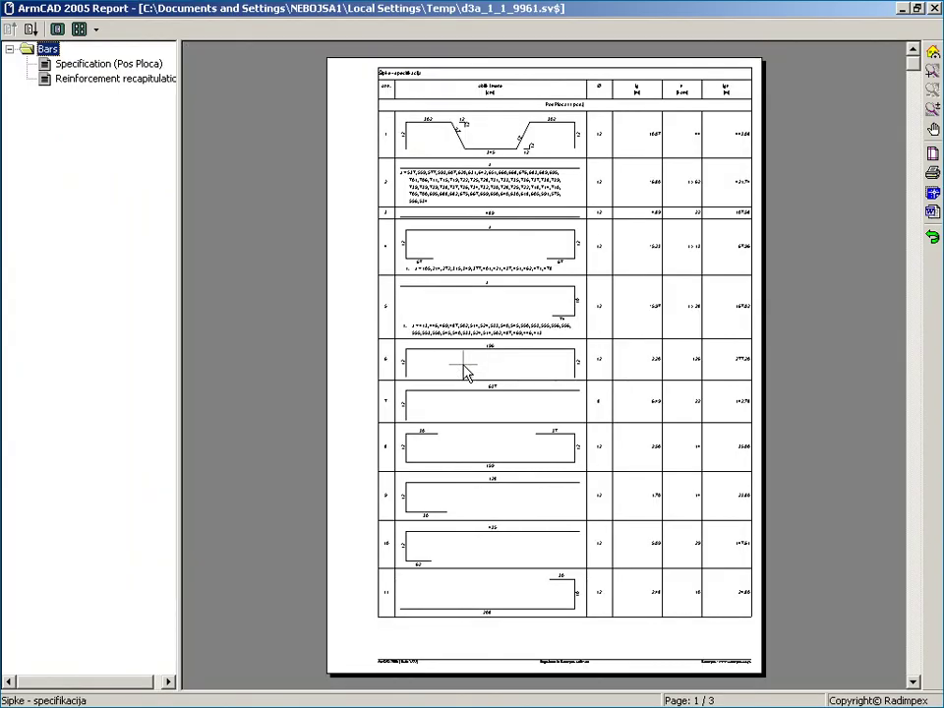
left_click(490, 529)
left_click_drag(485, 562, 511, 321)
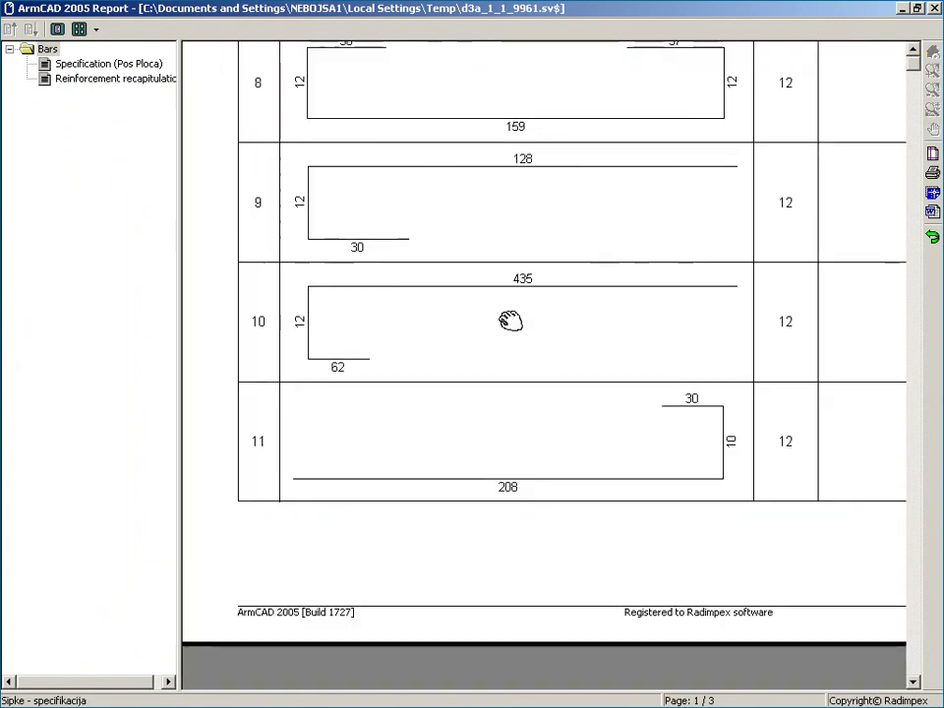
scroll(511, 320, "down", 1)
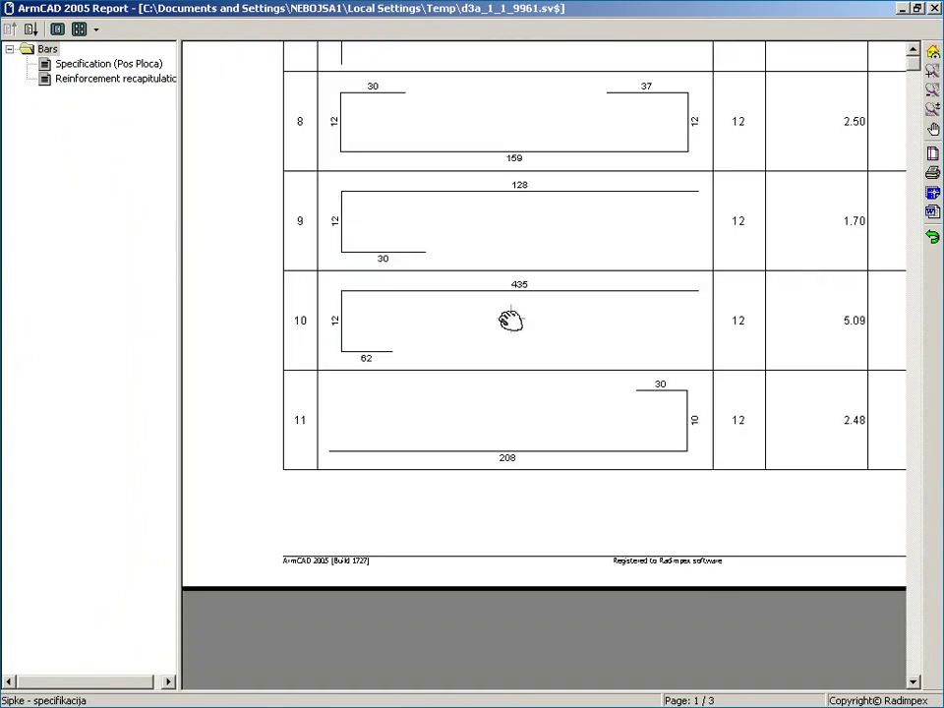
scroll(510, 320, "down", 1)
key("Page_Down")
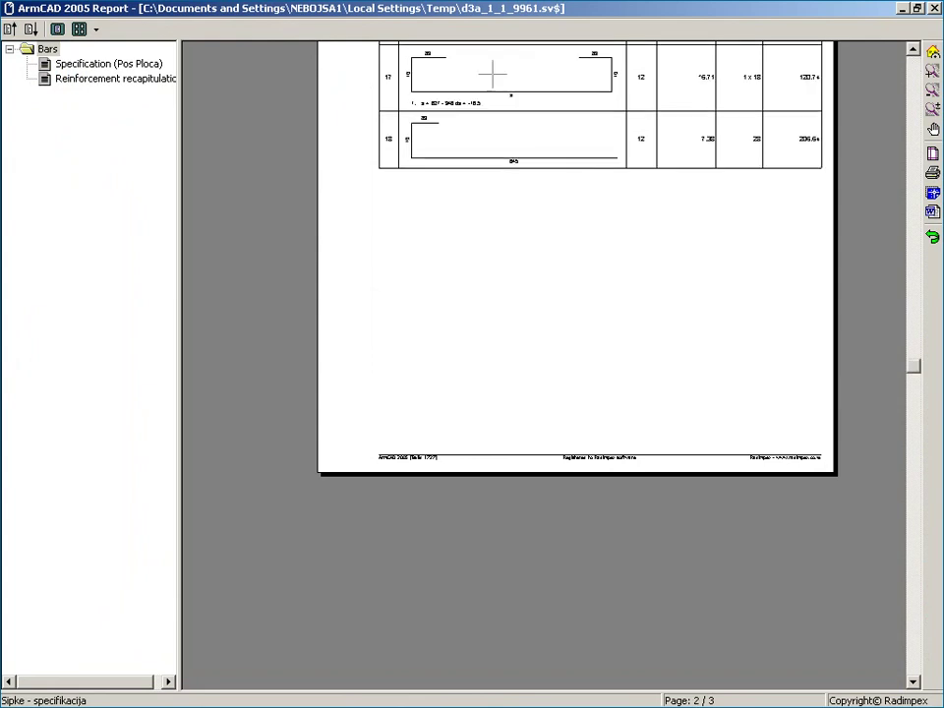
left_click_drag(489, 74, 474, 265)
scroll(474, 265, "down", 1)
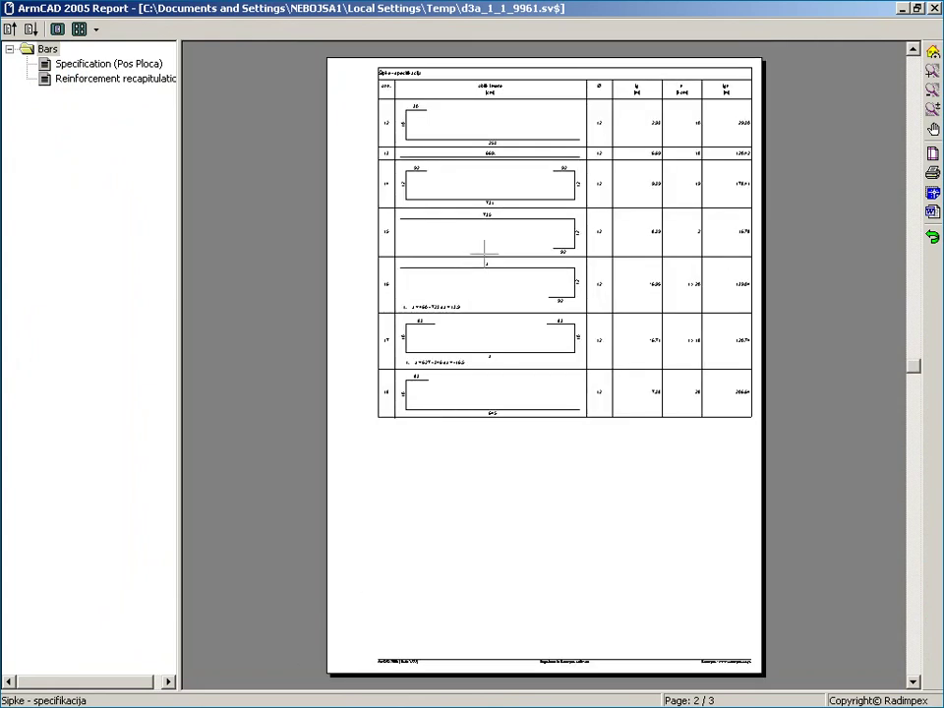
Step: Move to the reinforcement recapitulation page and view its S400 Ø8 and Ø12 totals
key("Page_Down")
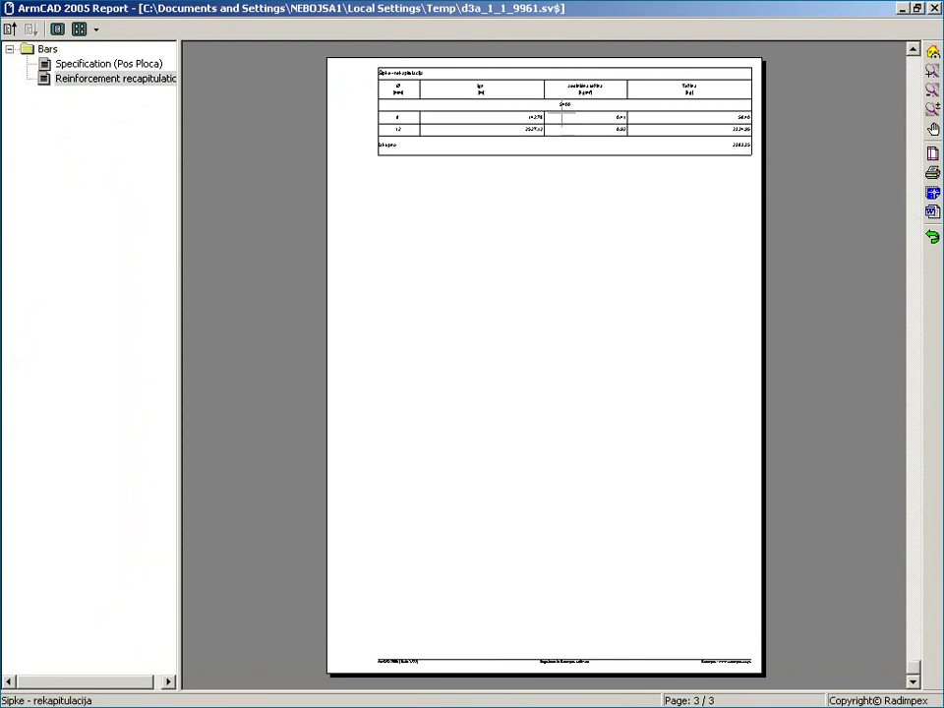
scroll(567, 105, "up", 1)
scroll(567, 107, "up", 1)
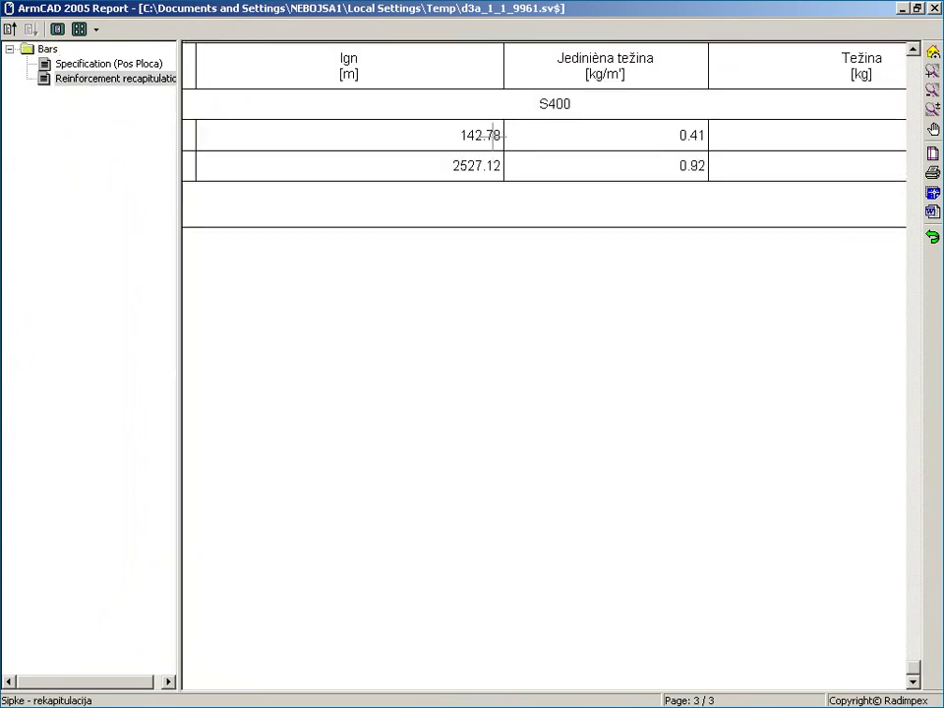
middle_click_drag(369, 140, 501, 177)
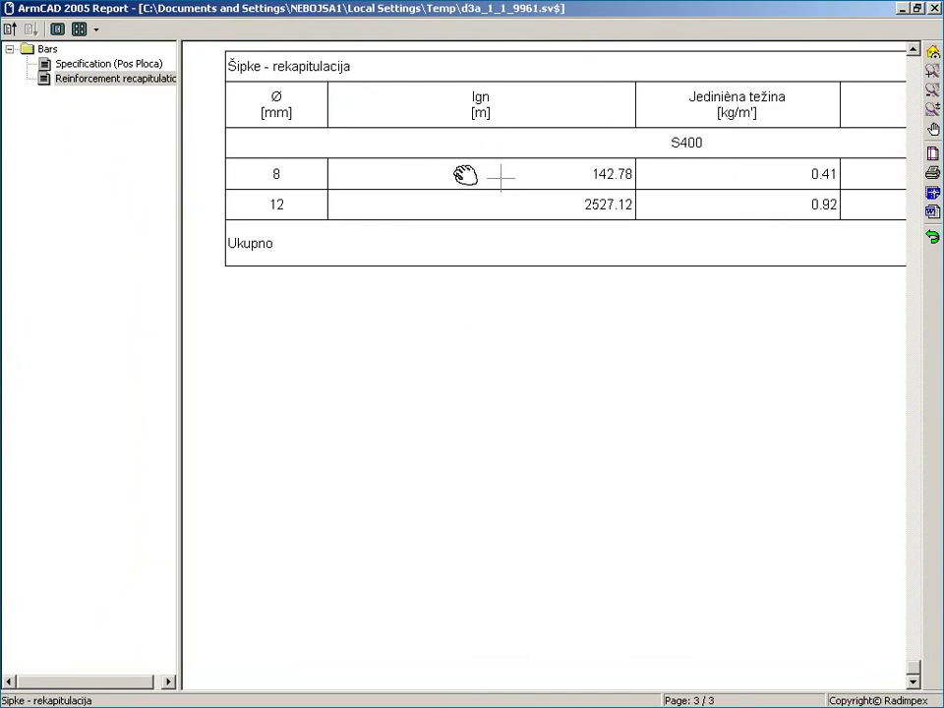
Step: Leave the report via Return and zoom out over the reinforced slab panels and bar series
left_click(933, 240)
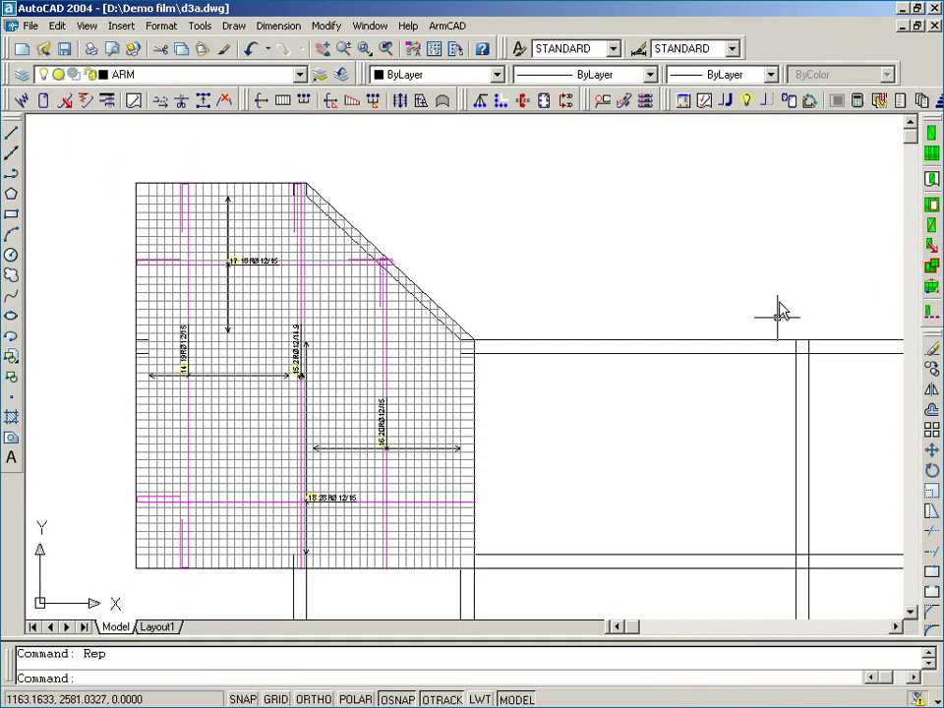
scroll(668, 324, "down", 3)
scroll(660, 326, "down", 2)
scroll(660, 390, "up", 2)
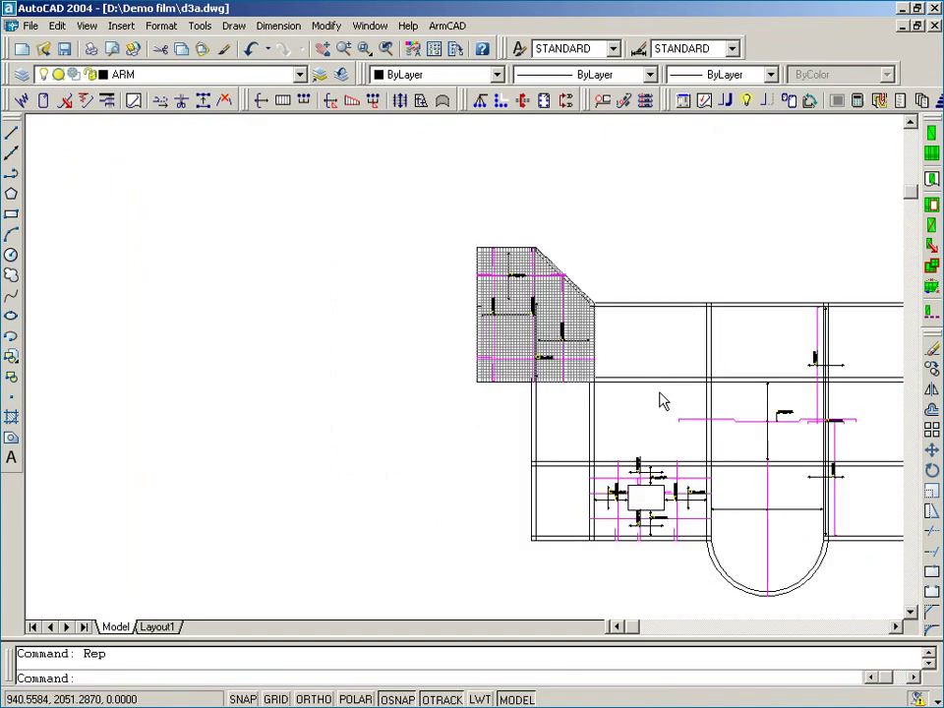
scroll(660, 400, "down", 1)
scroll(662, 400, "up", 2)
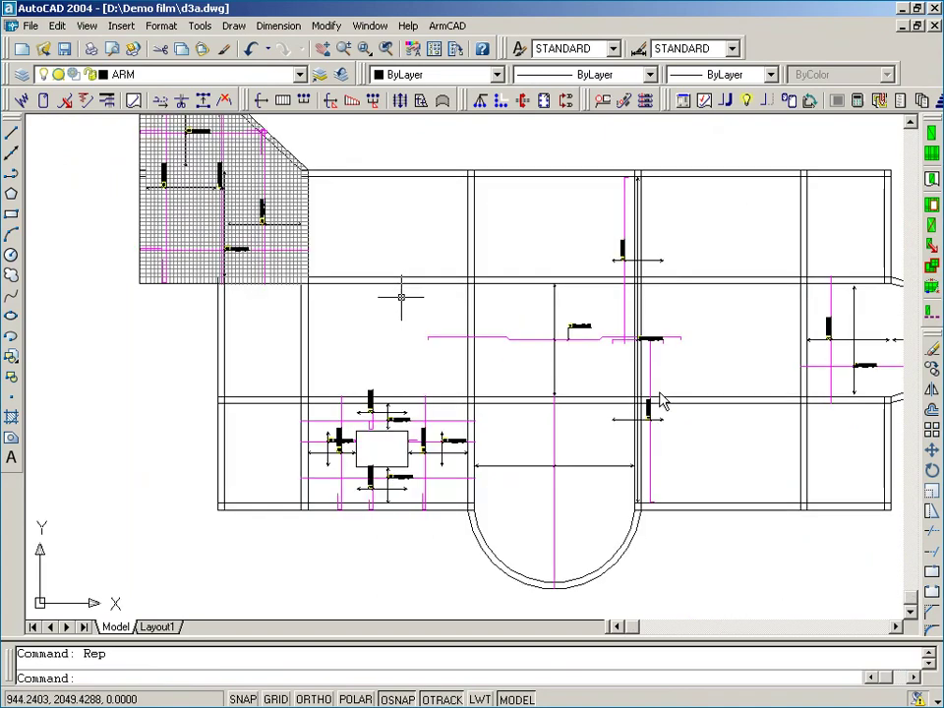